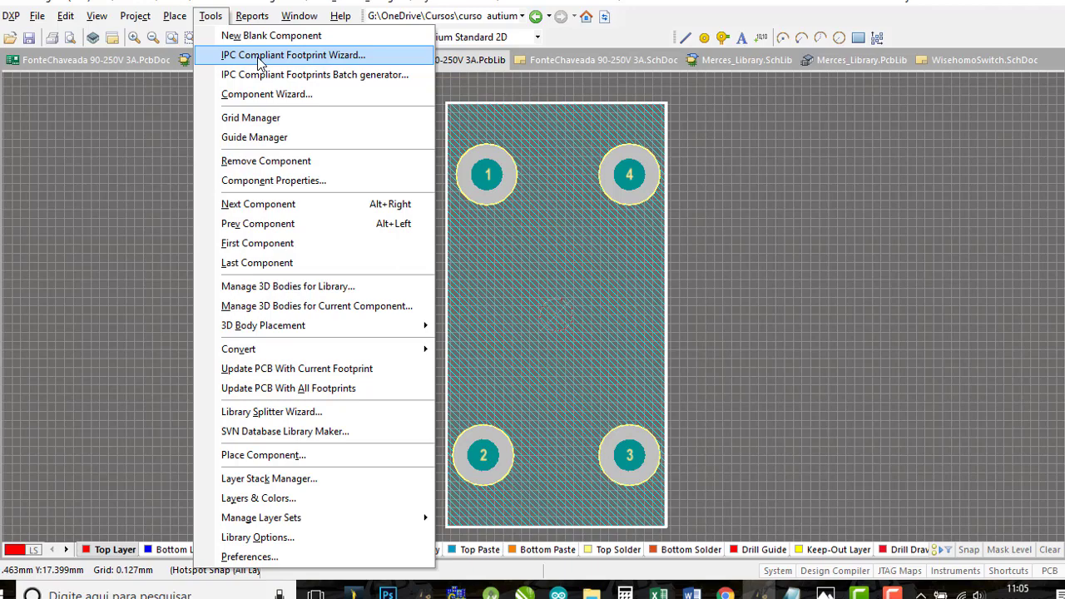
Start the IPC Compliant Footprint Wizard and continue to the component type selection.
{"action": "left_click", "coordinate": [261, 56]}
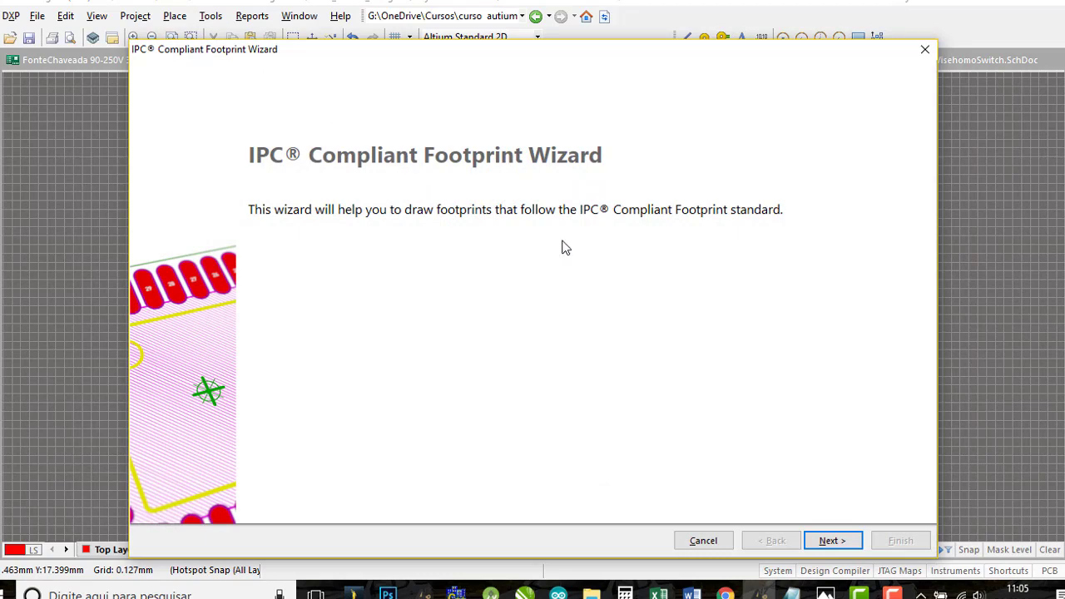
{"action": "left_click", "coordinate": [831, 540]}
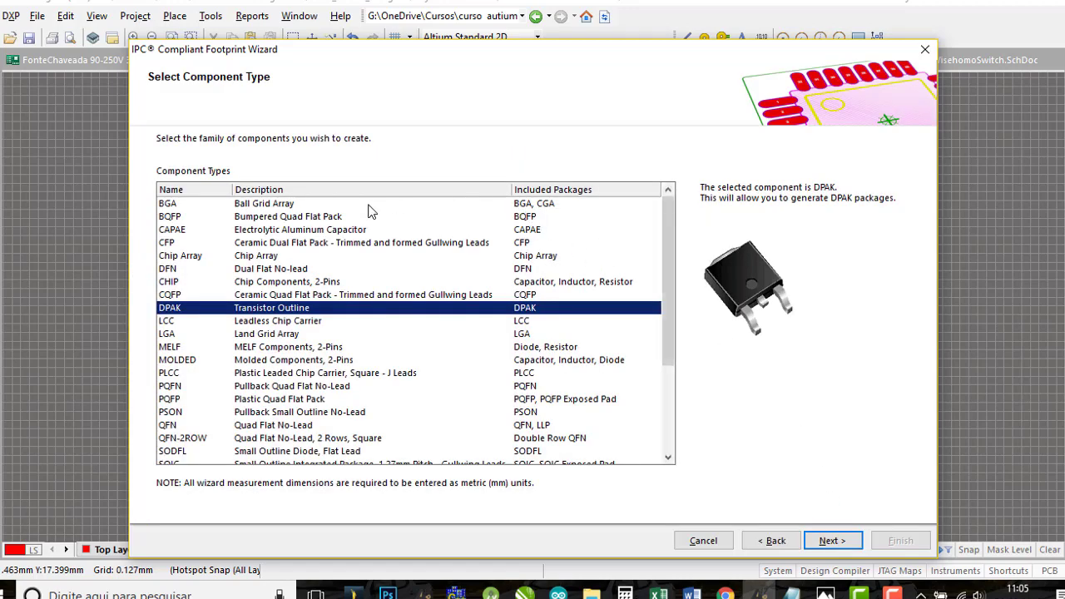
Examine the package previews of the component types one by one, from BGA through WIRE WOUND.
{"action": "left_click", "coordinate": [261, 205]}
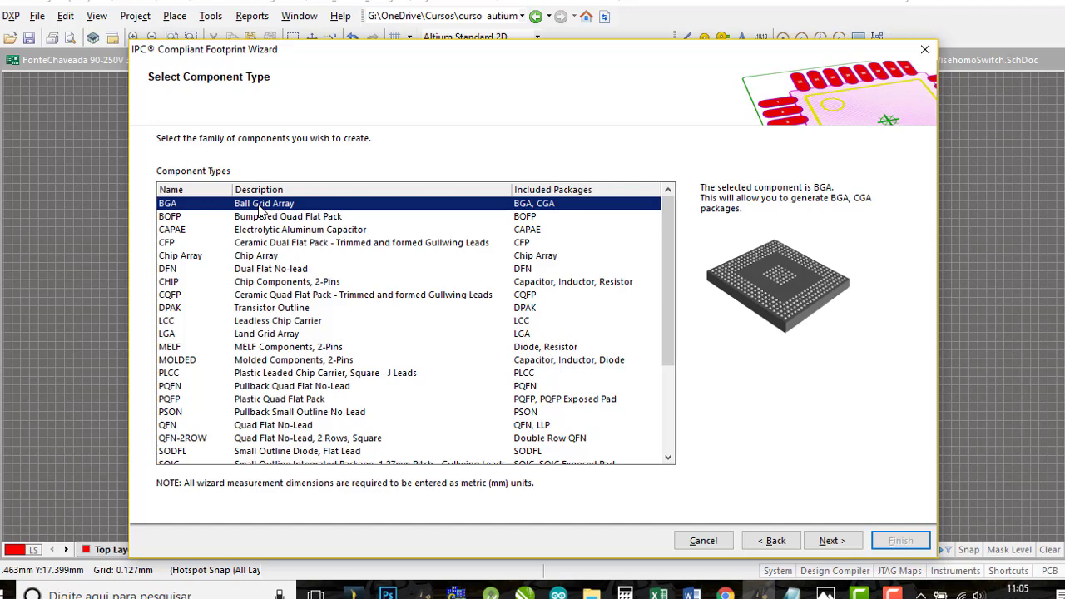
{"action": "key", "text": "Down"}
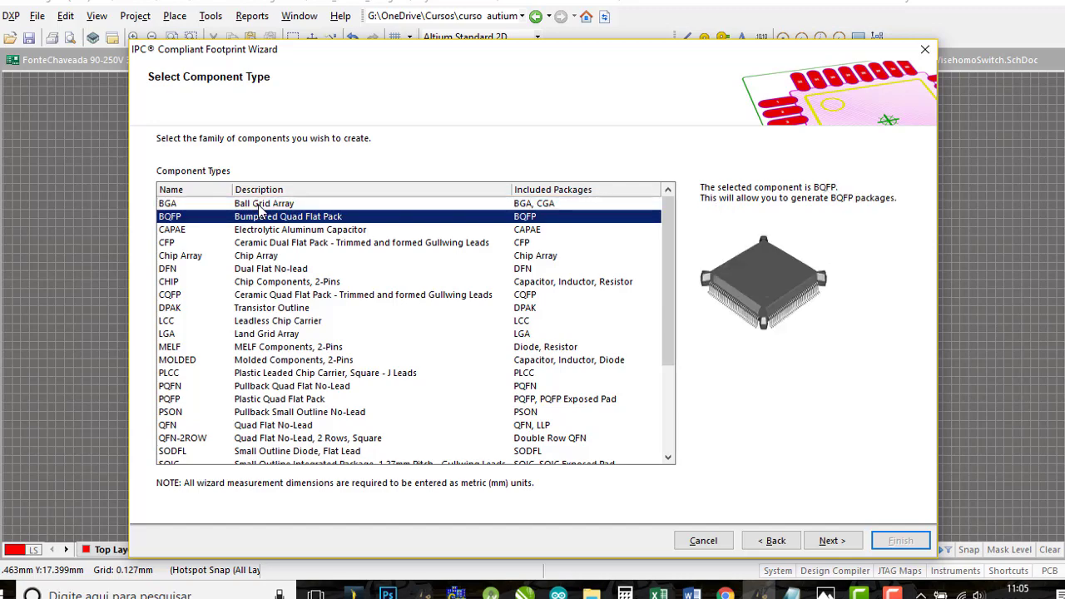
{"action": "key", "text": "Down"}
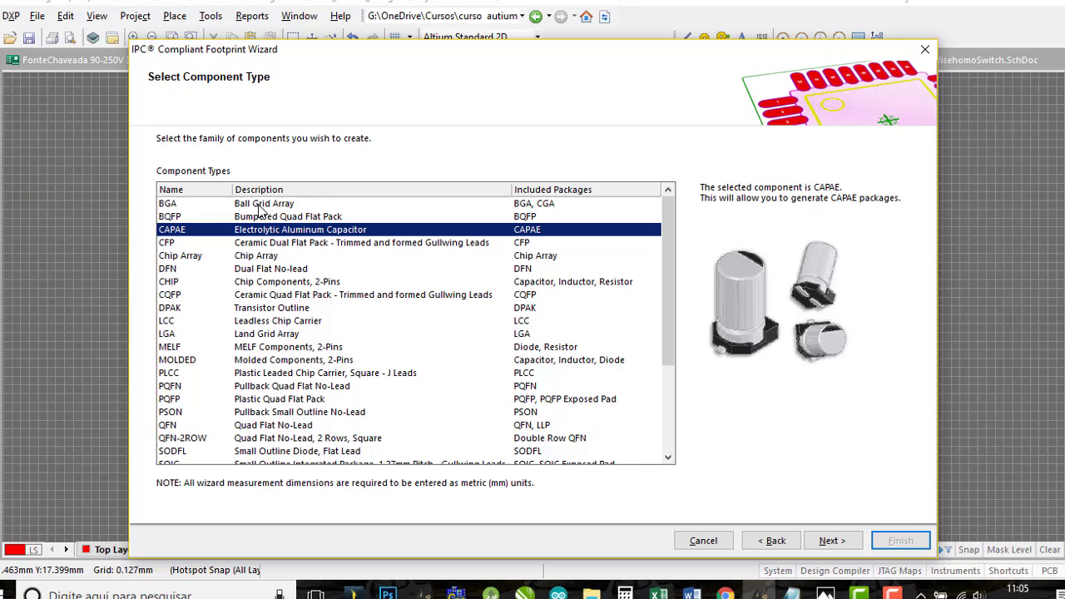
{"action": "key", "text": "Down"}
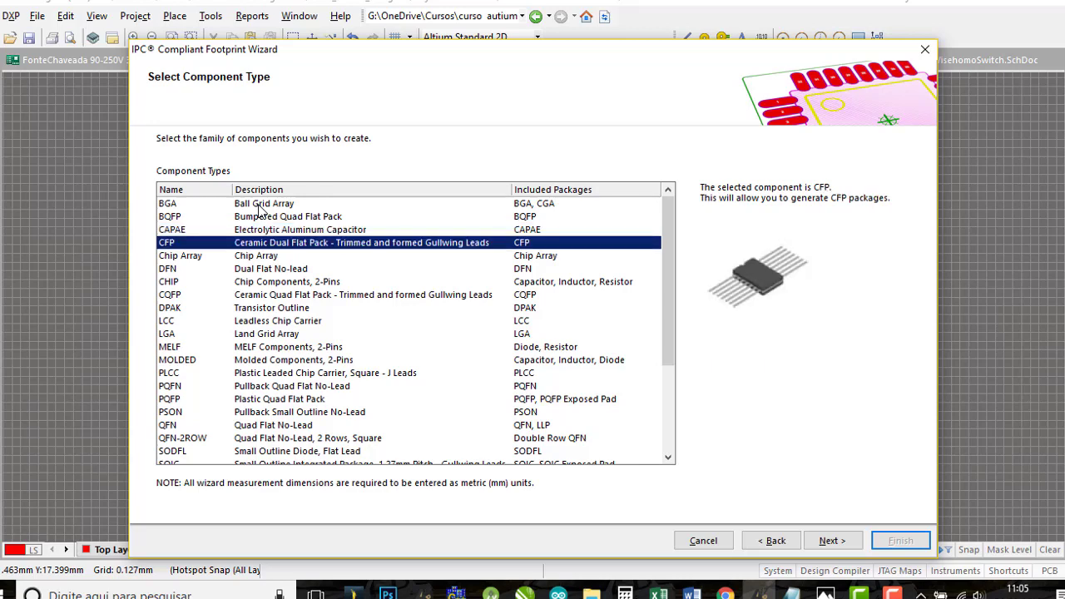
{"action": "key", "text": "Down"}
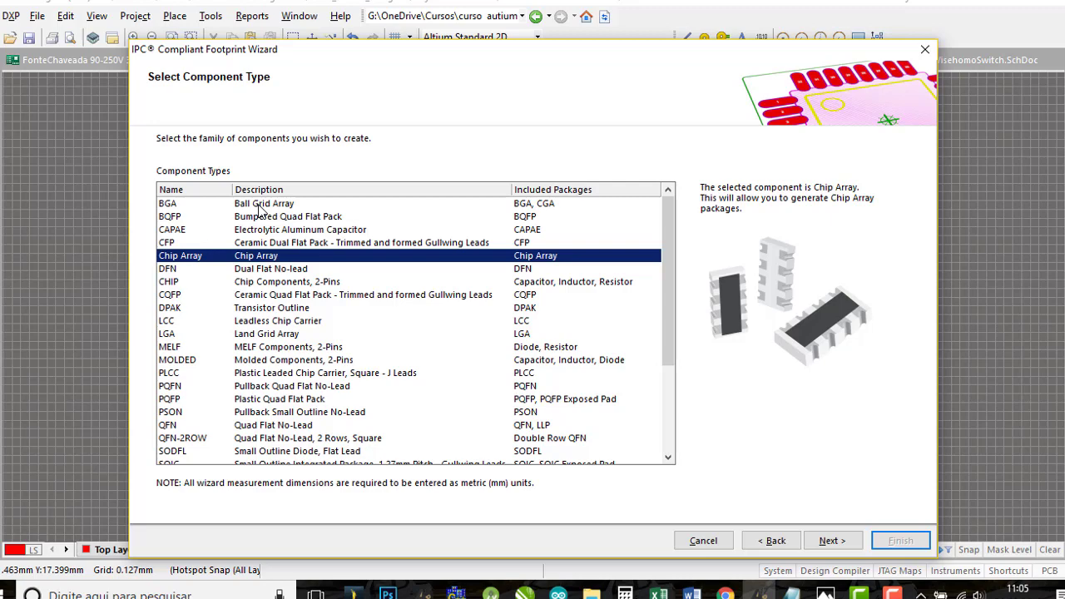
{"action": "key", "text": "Down"}
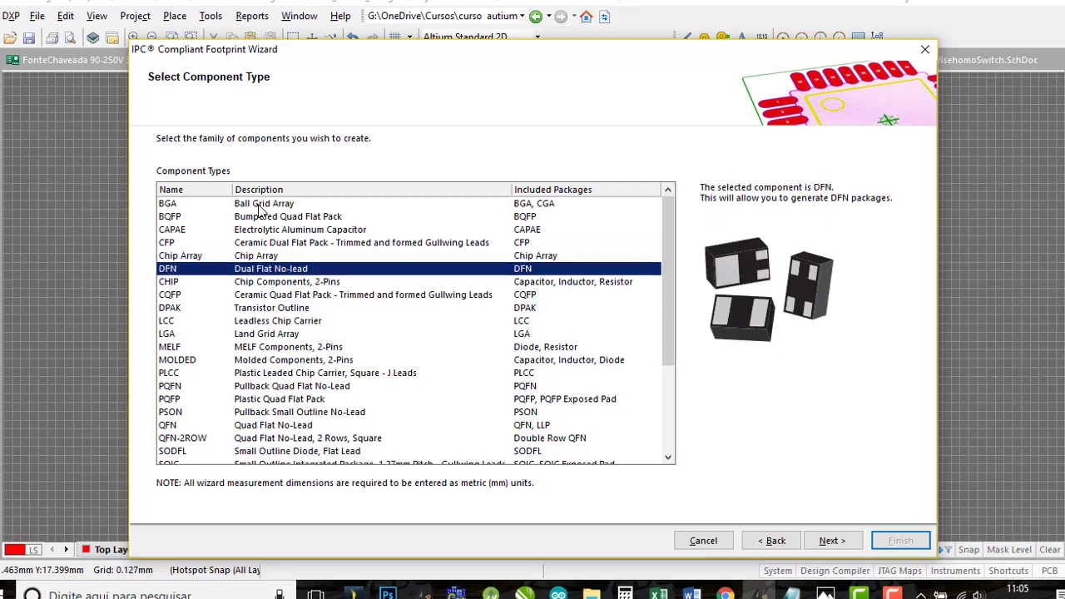
{"action": "key", "text": "Down"}
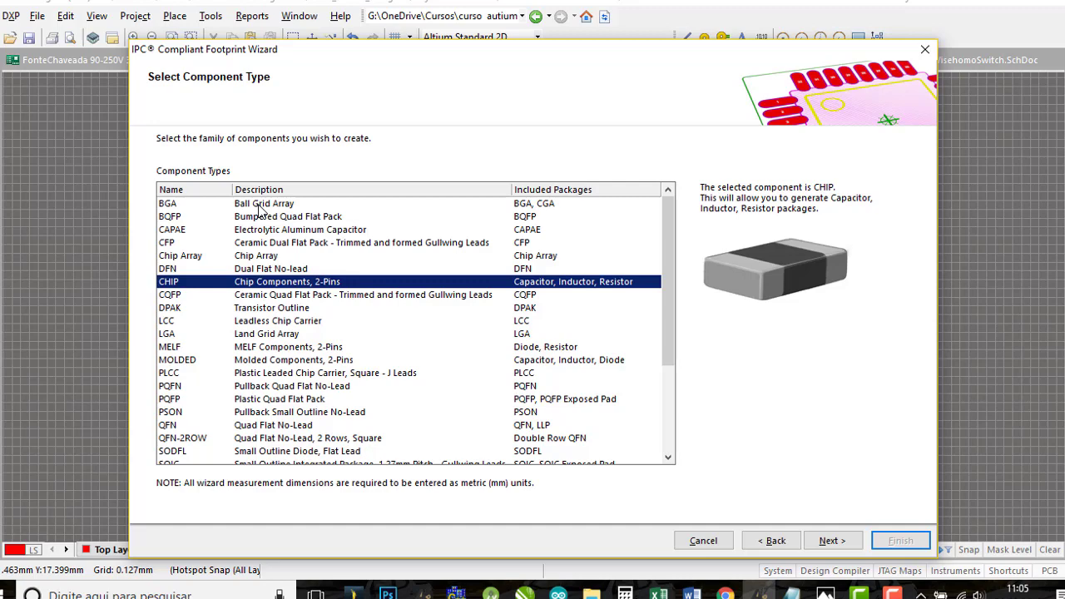
{"action": "key", "text": "Down"}
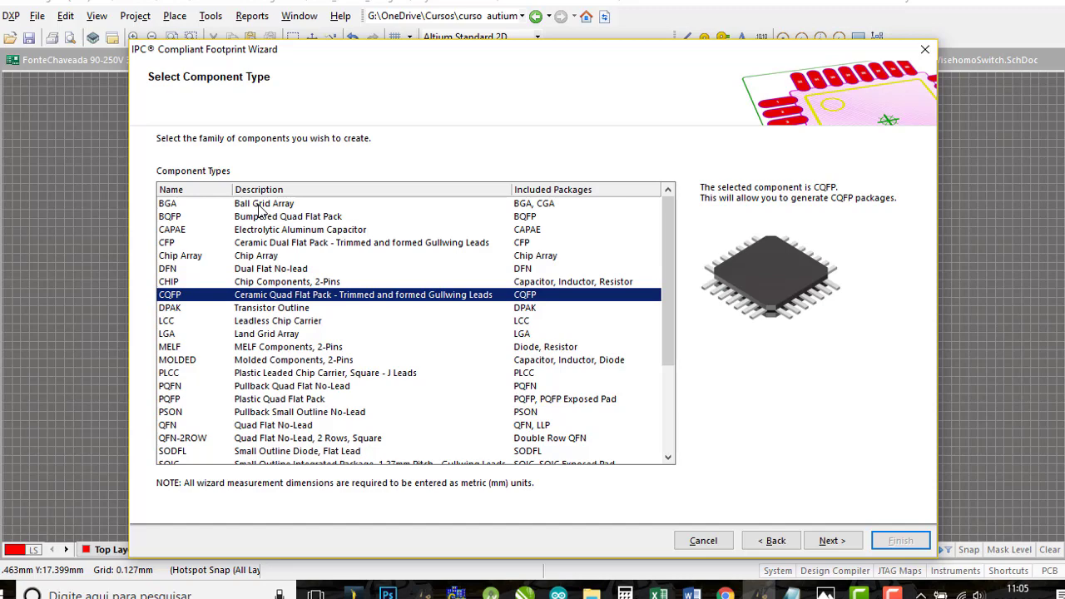
{"action": "key", "text": "Down"}
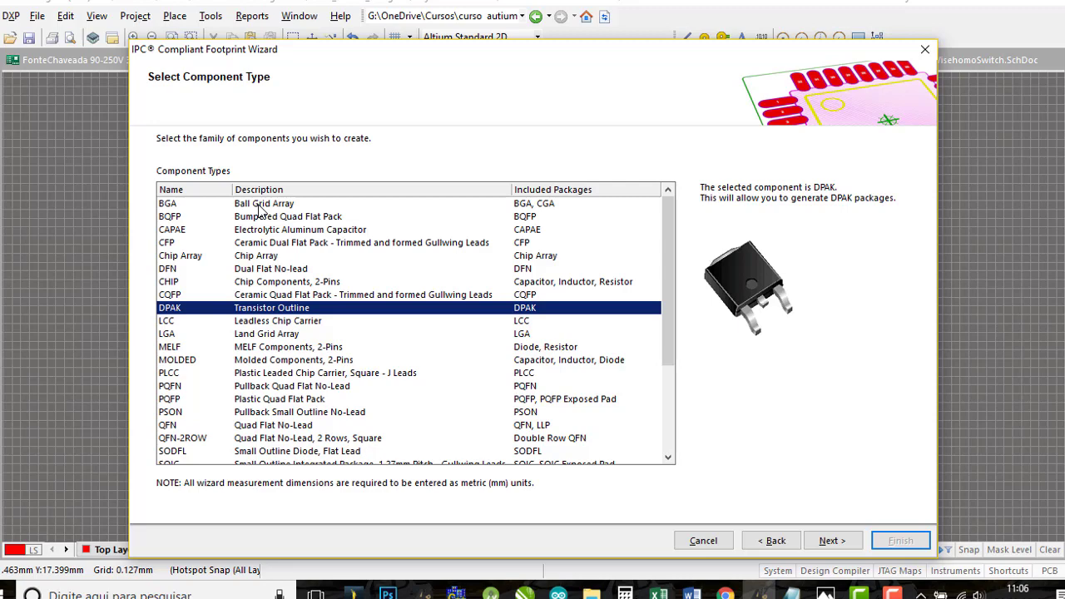
{"action": "key", "text": "Down"}
{"action": "key", "text": "Down"}
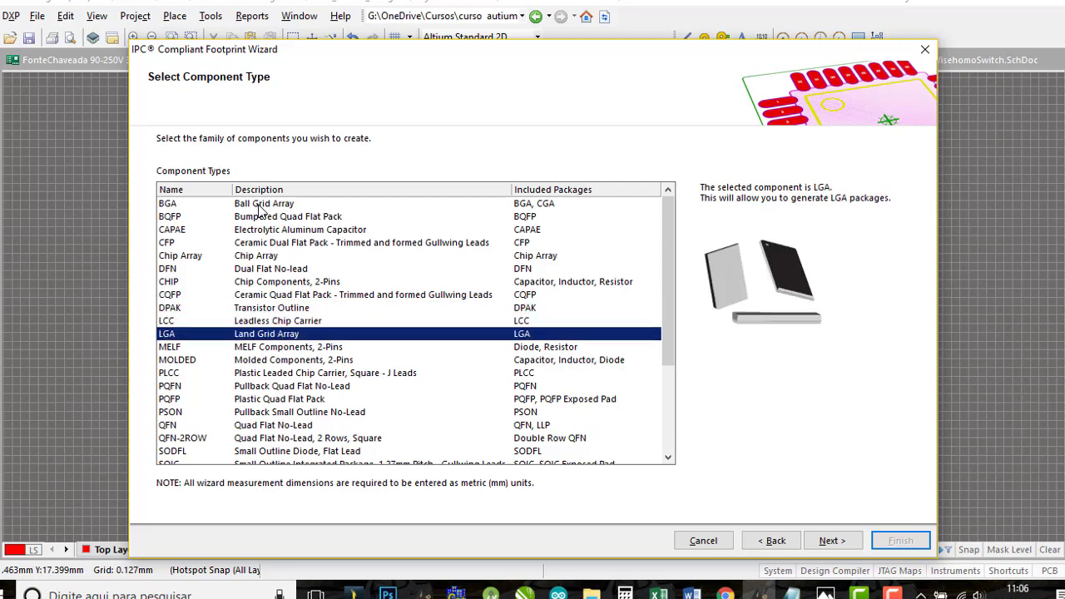
{"action": "key", "text": "Down"}
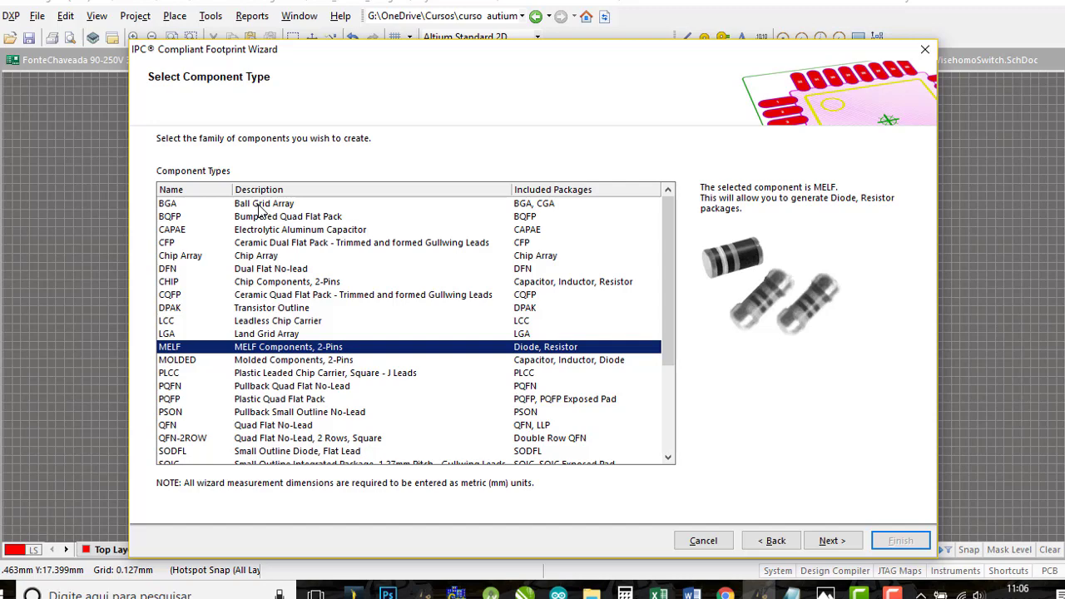
{"action": "key", "text": "Down"}
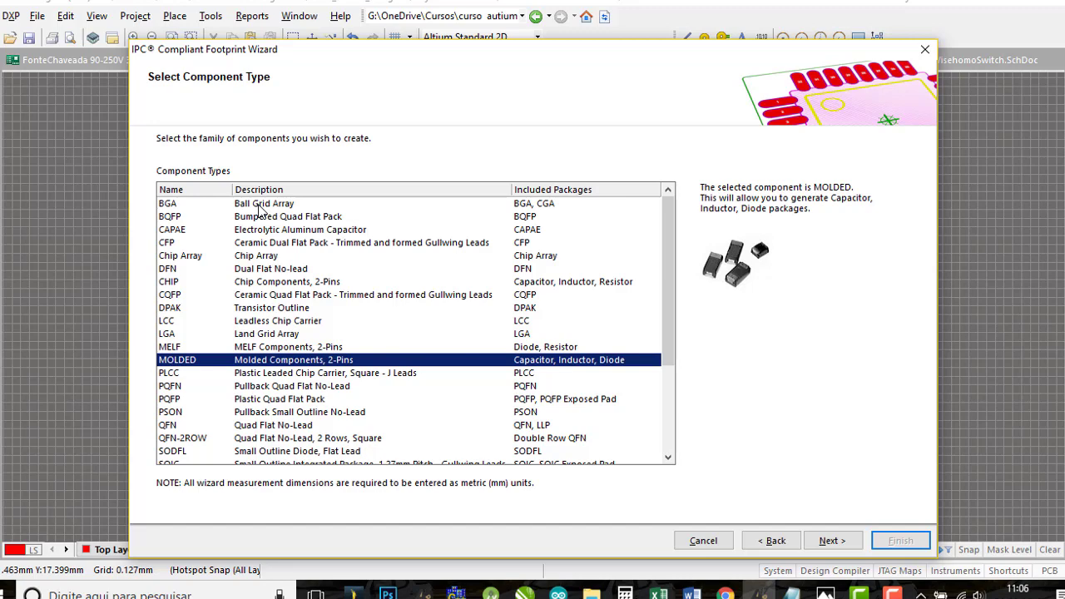
{"action": "key", "text": "Down"}
{"action": "key", "text": "Down"}
{"action": "key", "text": "Down"}
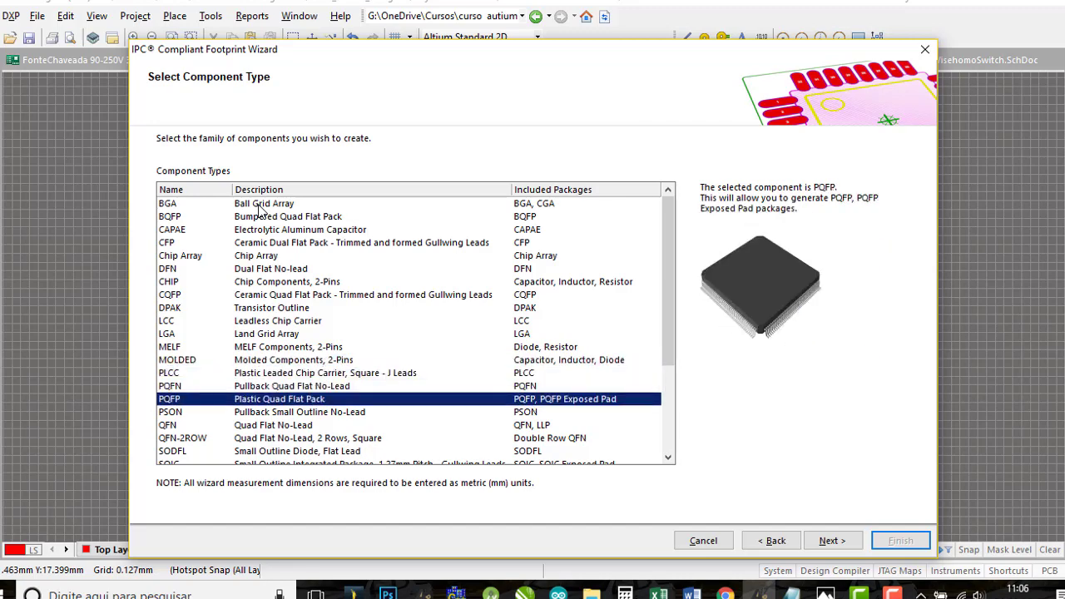
{"action": "key", "text": "Down"}
{"action": "key", "text": "Down"}
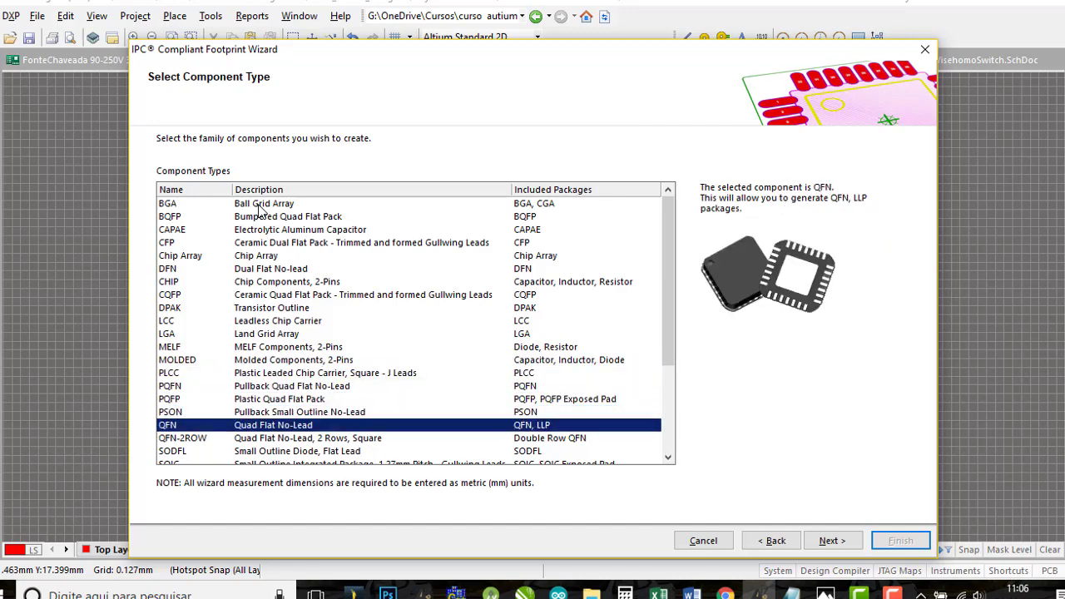
{"action": "key", "text": "Down"}
{"action": "key", "text": "Down"}
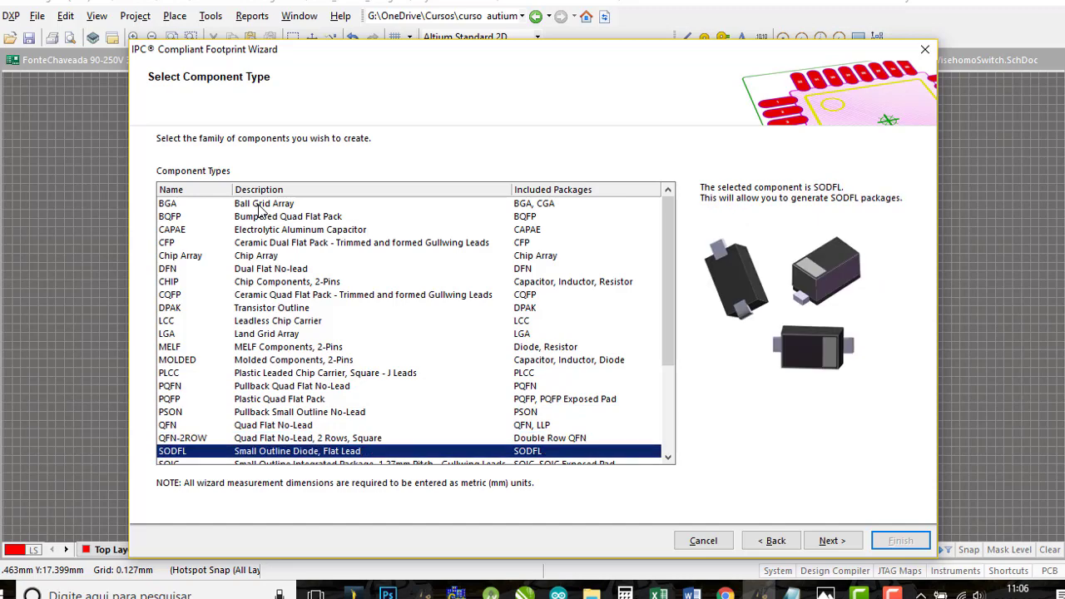
{"action": "key", "text": "Down"}
{"action": "key", "text": "Down"}
{"action": "key", "text": "Down"}
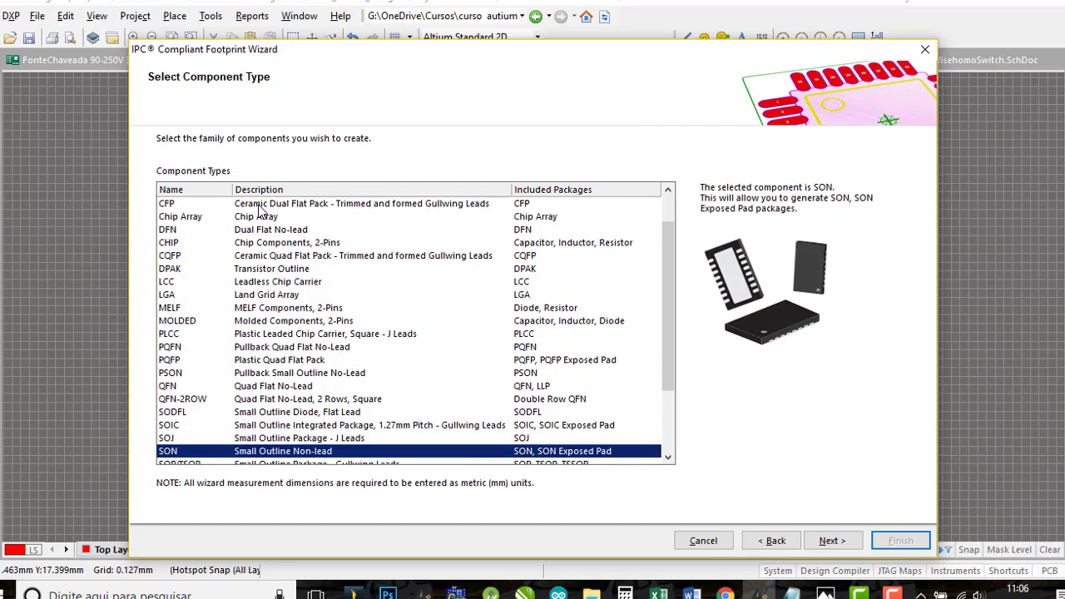
{"action": "key", "text": "Down"}
{"action": "key", "text": "Down"}
{"action": "key", "text": "Down"}
{"action": "key", "text": "Down"}
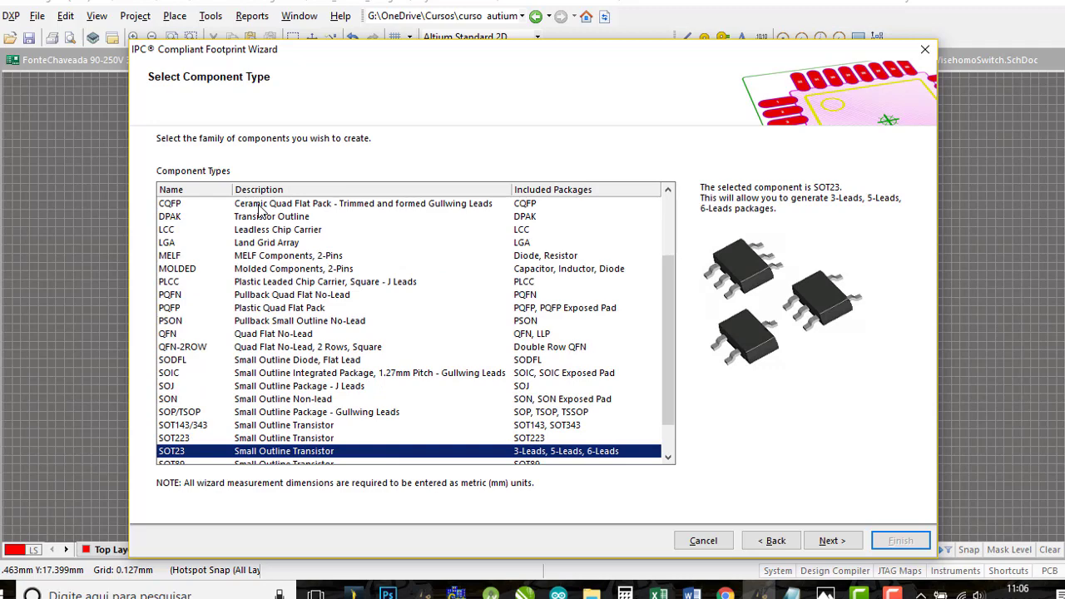
{"action": "key", "text": "Down"}
{"action": "key", "text": "Down"}
{"action": "key", "text": "Down"}
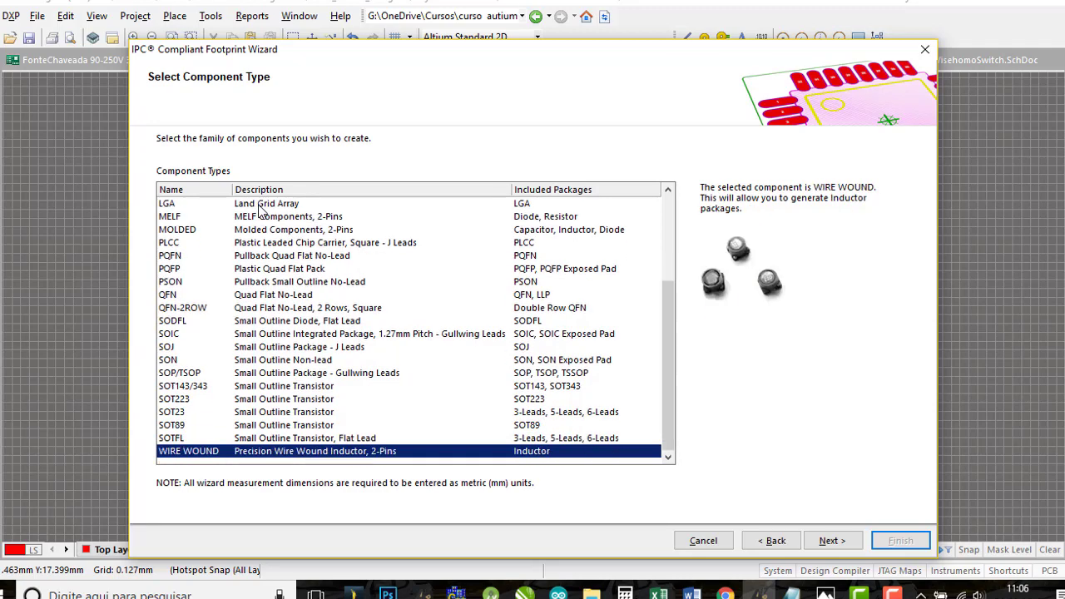
Choose SOT223 as the component type for the new footprint and continue to its overall package dimensions.
{"action": "key", "text": "Up"}
{"action": "key", "text": "Up"}
{"action": "key", "text": "Up"}
{"action": "key", "text": "Up"}
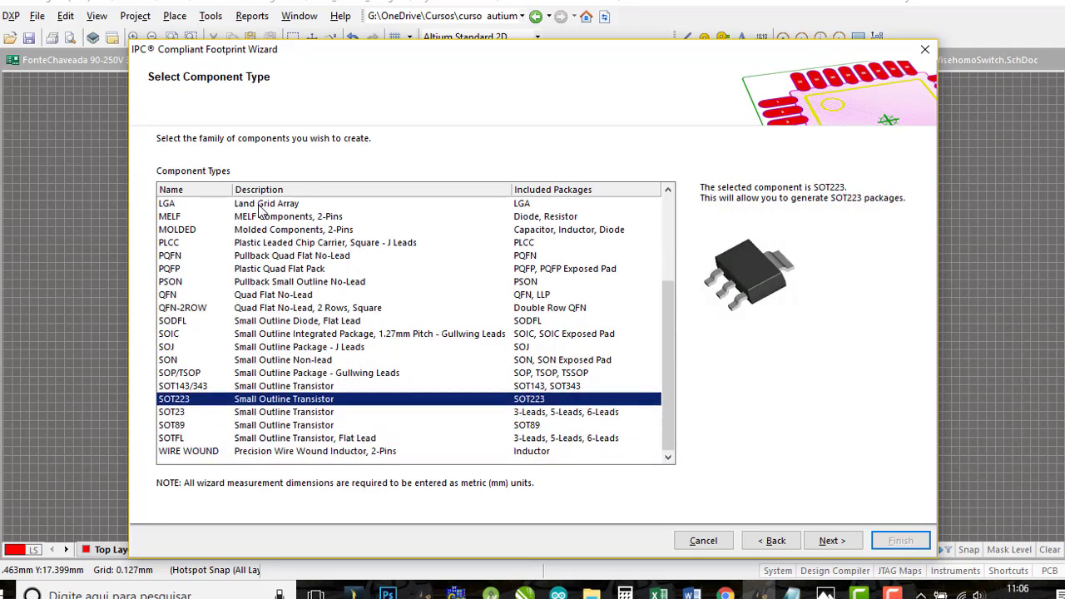
{"action": "key", "text": "Up"}
{"action": "key", "text": "Up"}
{"action": "key", "text": "Up"}
{"action": "key", "text": "Up"}
{"action": "key", "text": "Up"}
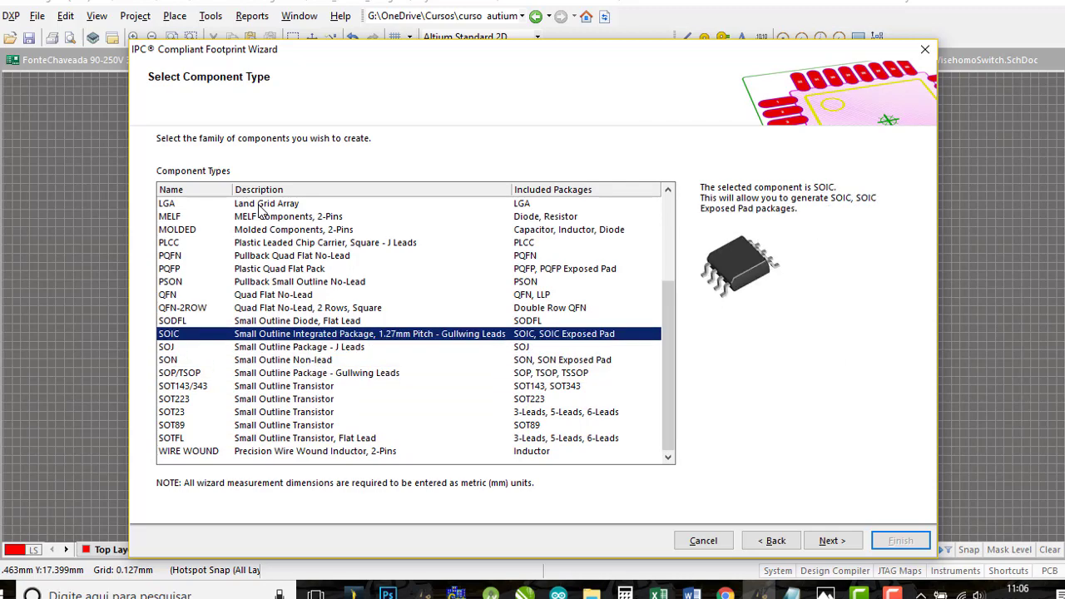
{"action": "key", "text": "Down"}
{"action": "key", "text": "Down"}
{"action": "key", "text": "Down"}
{"action": "key", "text": "Down"}
{"action": "key", "text": "Down"}
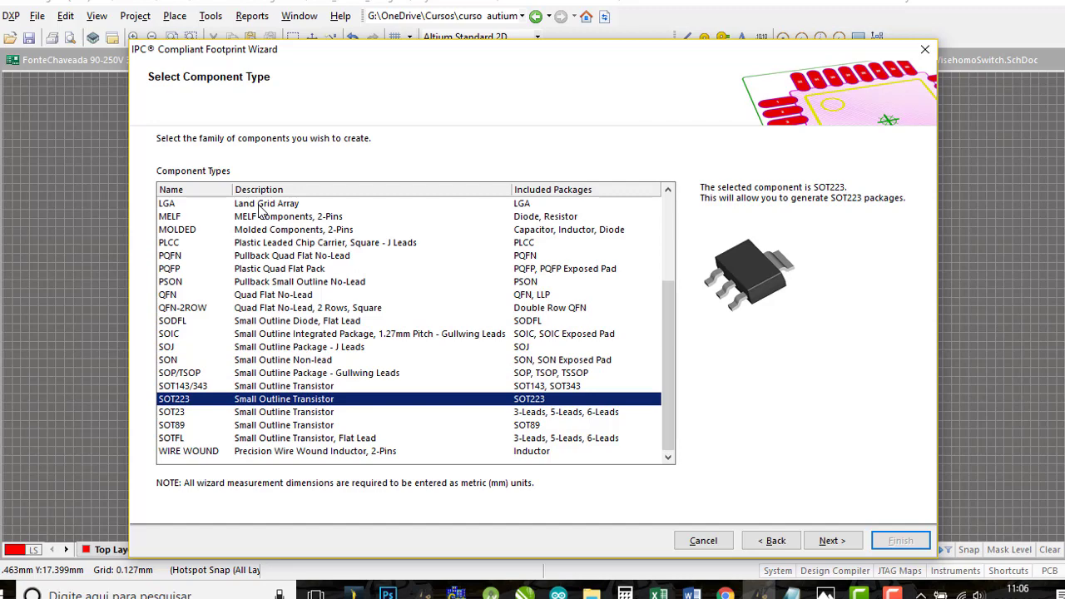
{"action": "left_click", "coordinate": [832, 541]}
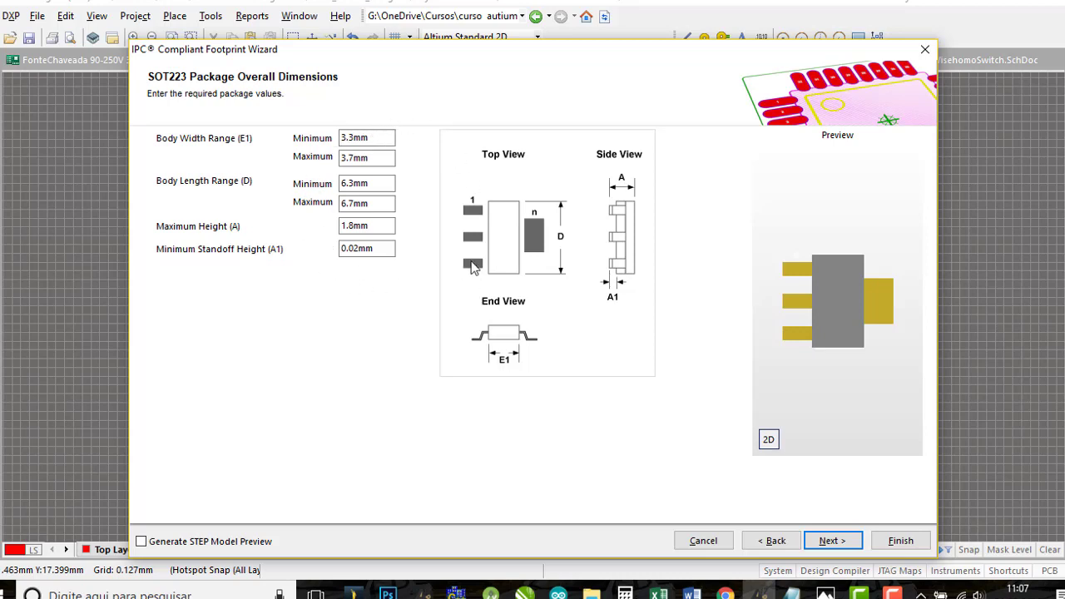
Accept the default SOT223 overall and pin dimensions and keep the calculated heel spacing.
{"action": "left_click_drag", "start_coordinate": [380, 138], "coordinate": [292, 140]}
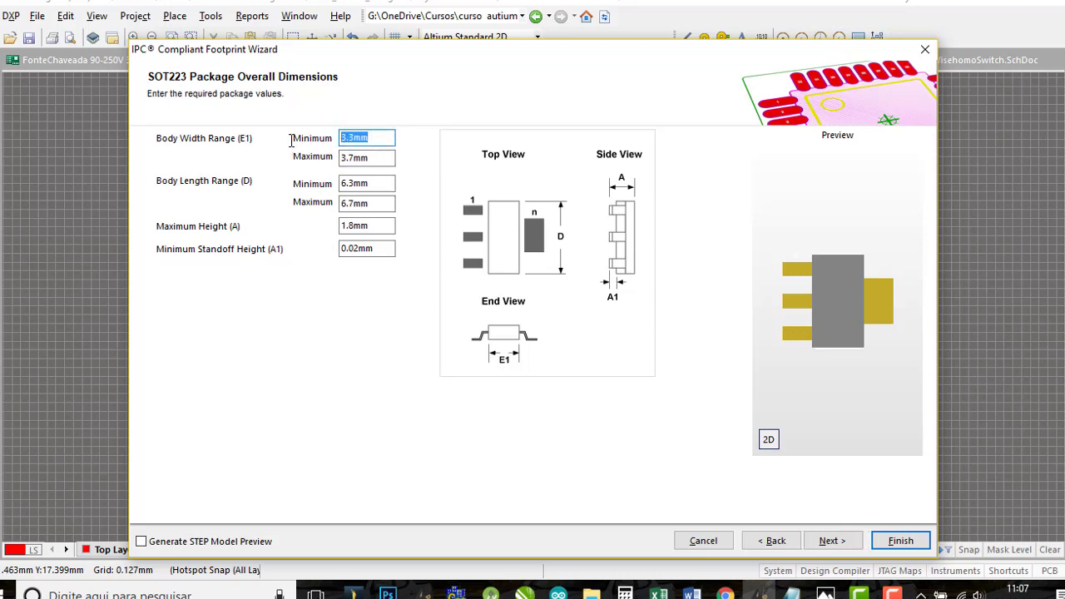
{"action": "left_click", "coordinate": [384, 138]}
{"action": "left_click", "coordinate": [848, 542]}
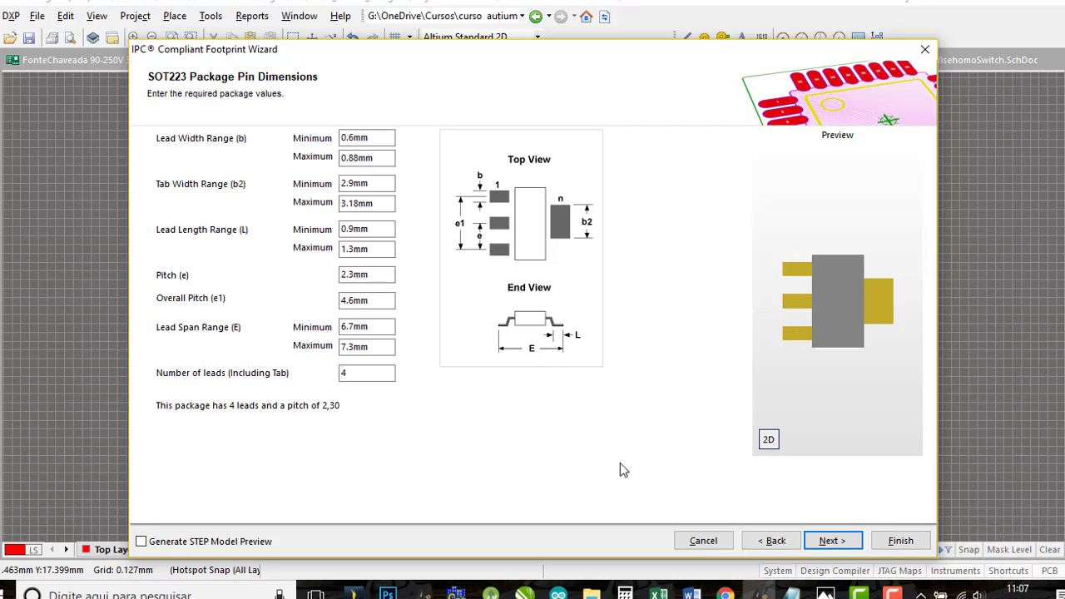
{"action": "left_click", "coordinate": [832, 541]}
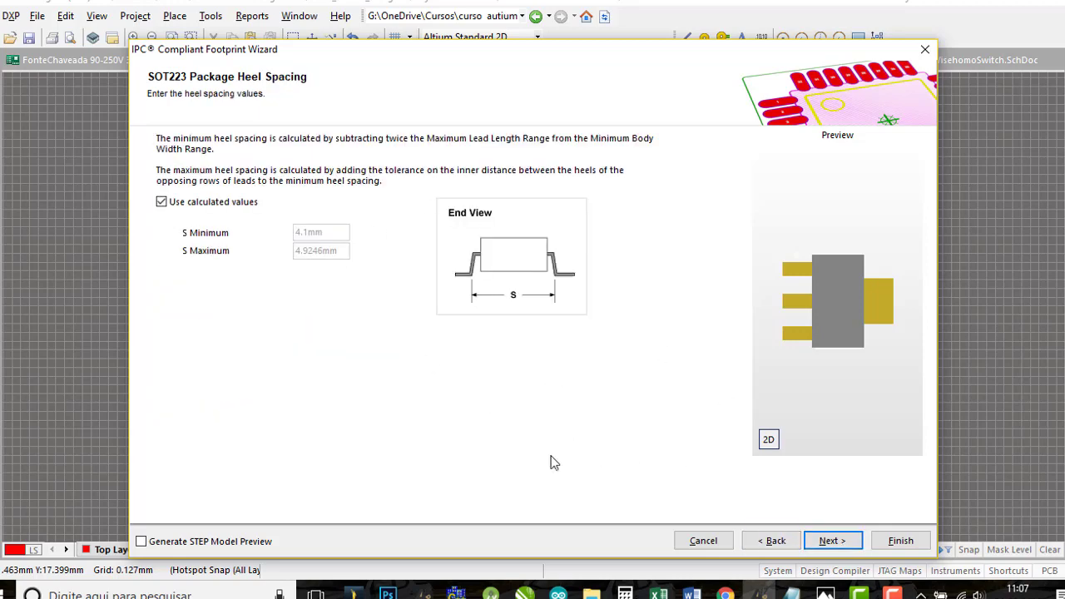
{"action": "left_click", "coordinate": [832, 541]}
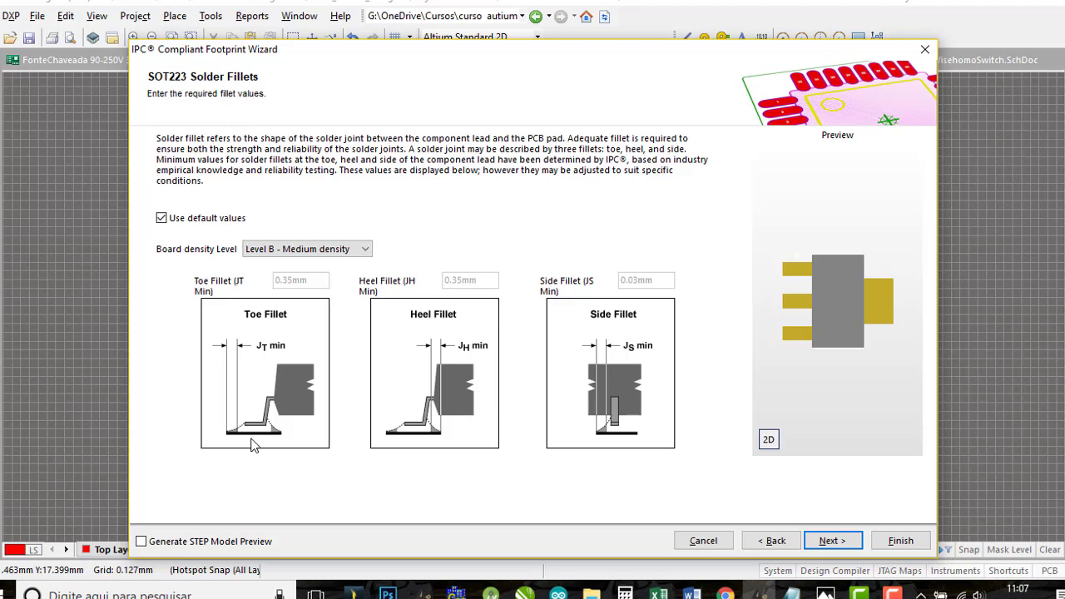
Accept the default solder fillets at Level B - Medium density, along with the calculated component tolerances and default IPC tolerances.
{"action": "left_click", "coordinate": [833, 541]}
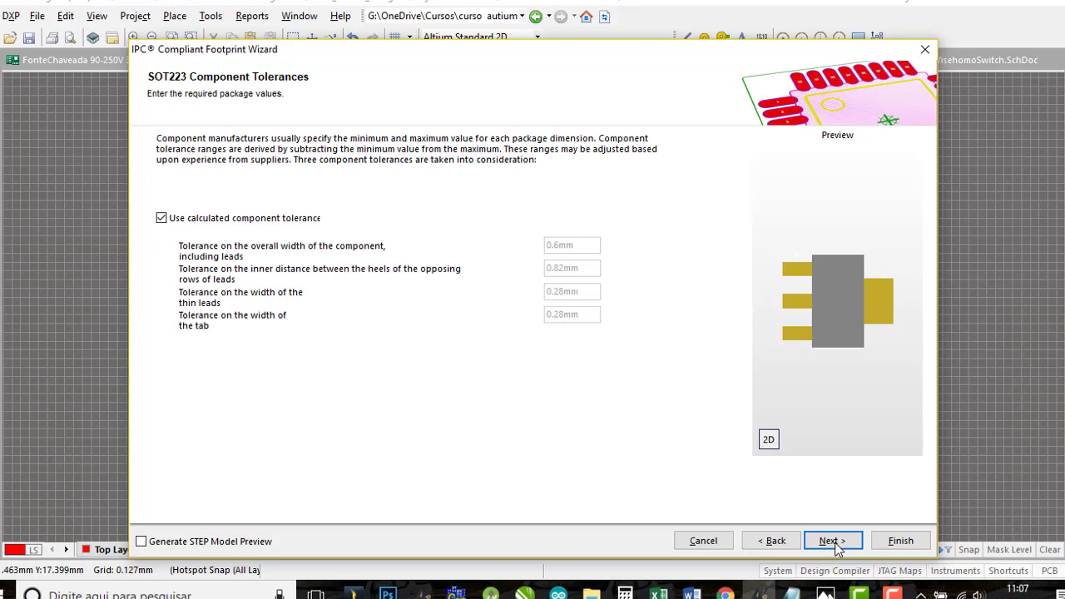
{"action": "left_click", "coordinate": [833, 542]}
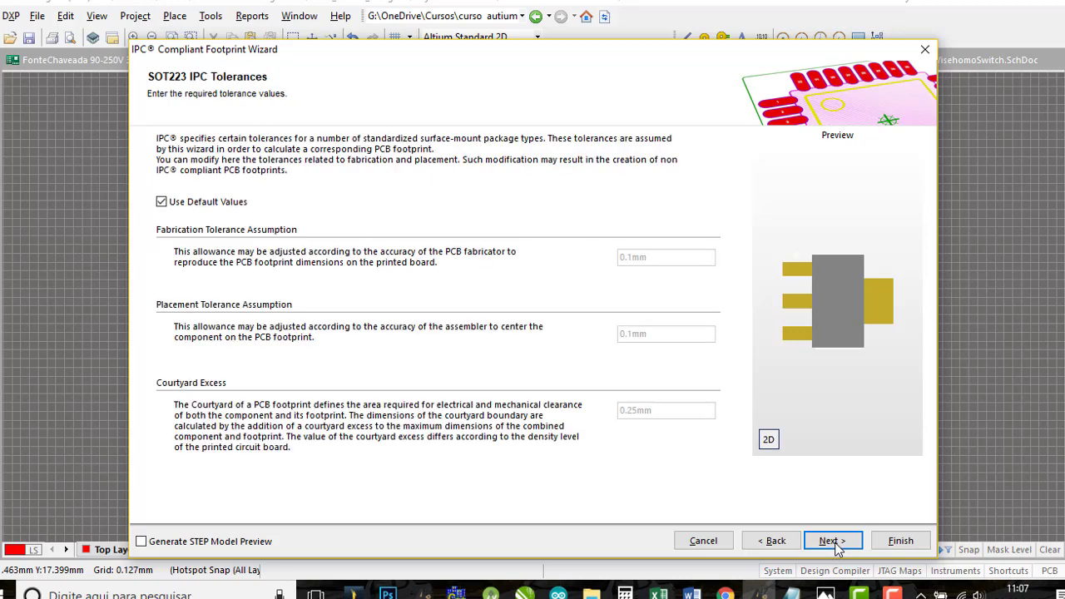
{"action": "left_click", "coordinate": [833, 541]}
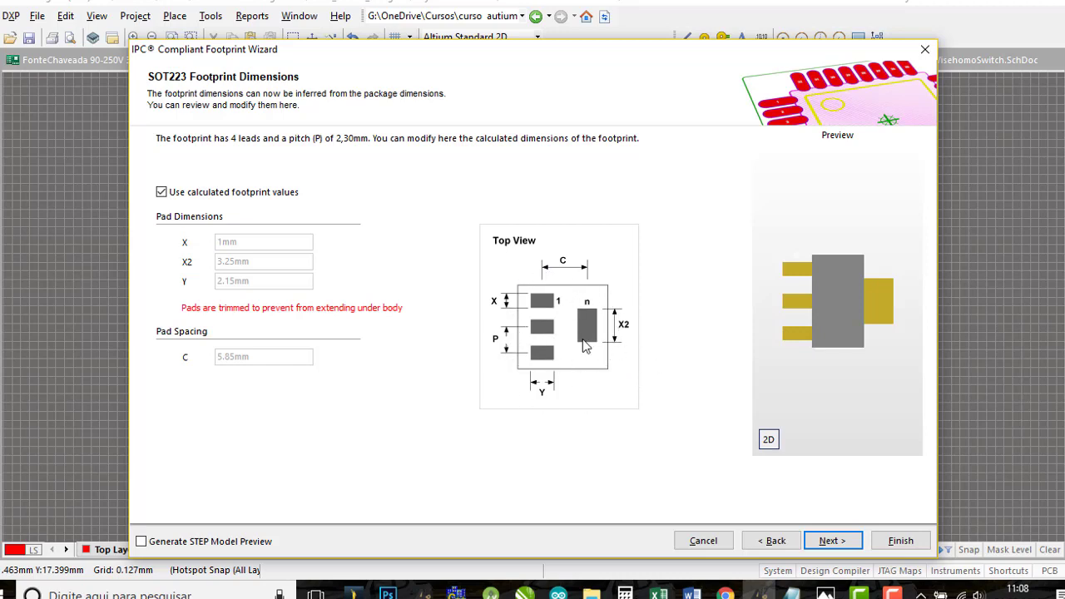
Keep the calculated footprint values and the calculated silkscreen dimensions with a 0.2 mm line width.
{"action": "left_click", "coordinate": [161, 192]}
{"action": "left_click", "coordinate": [162, 193]}
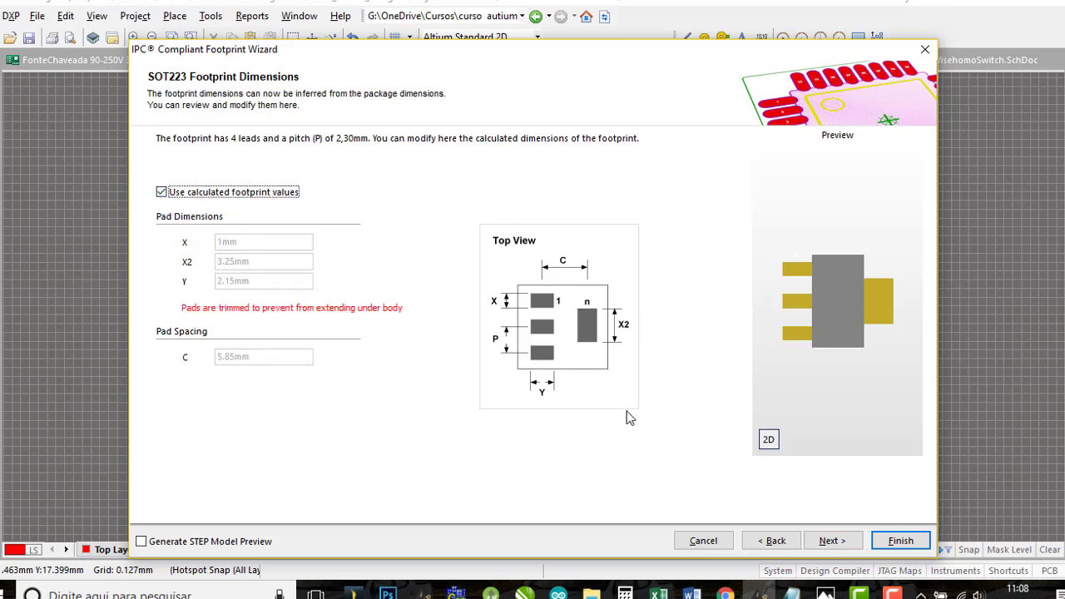
{"action": "left_click", "coordinate": [836, 543]}
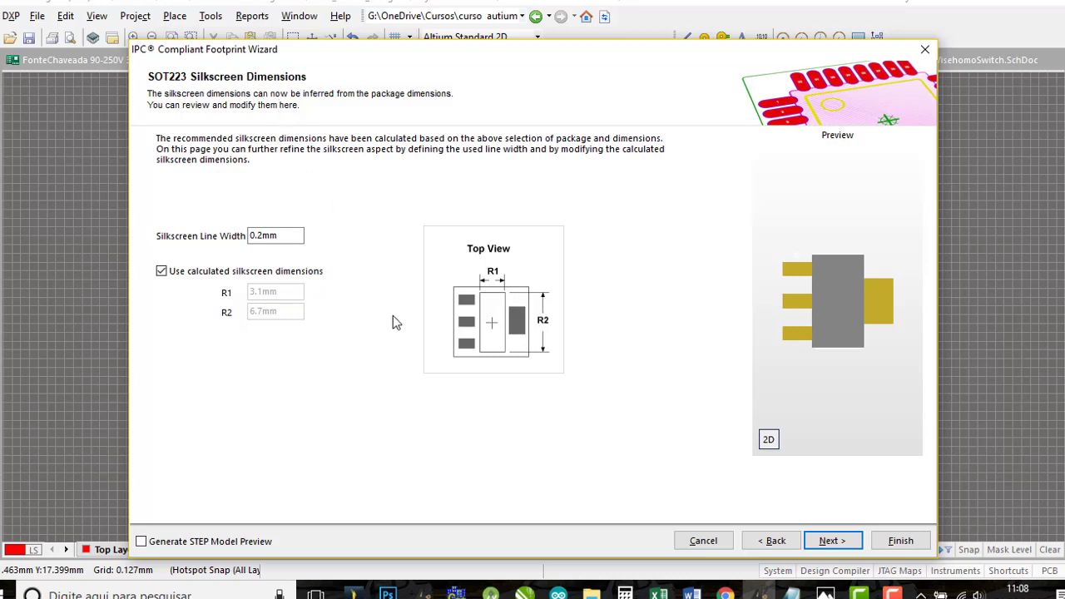
{"action": "left_click", "coordinate": [845, 541]}
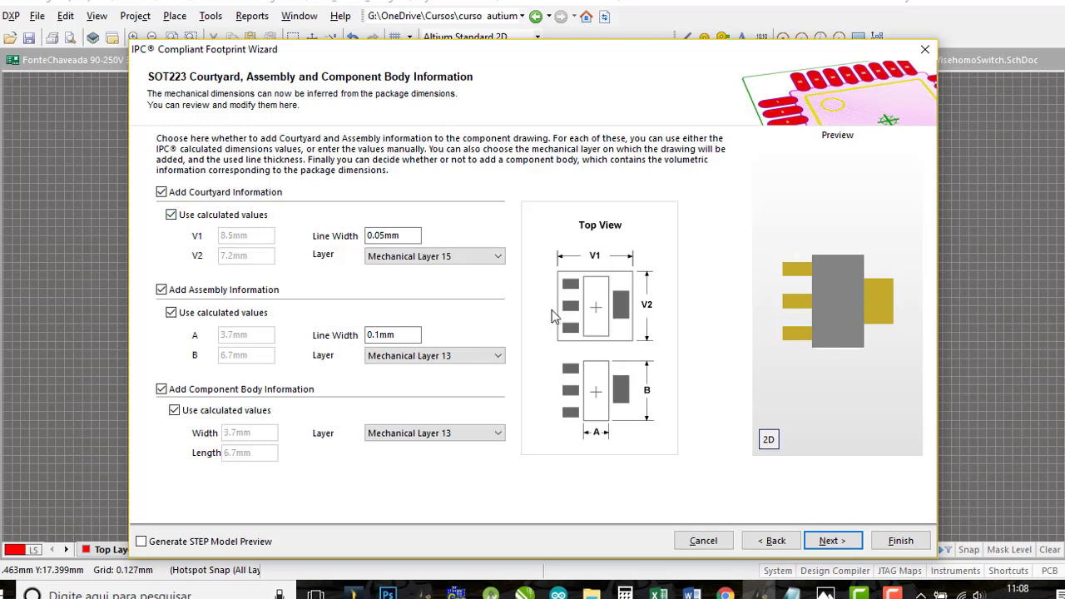
Keep the calculated courtyard, assembly and component body values, with courtyard on Mechanical Layer 15 and the other two on Mechanical Layer 13.
{"action": "left_click", "coordinate": [497, 262]}
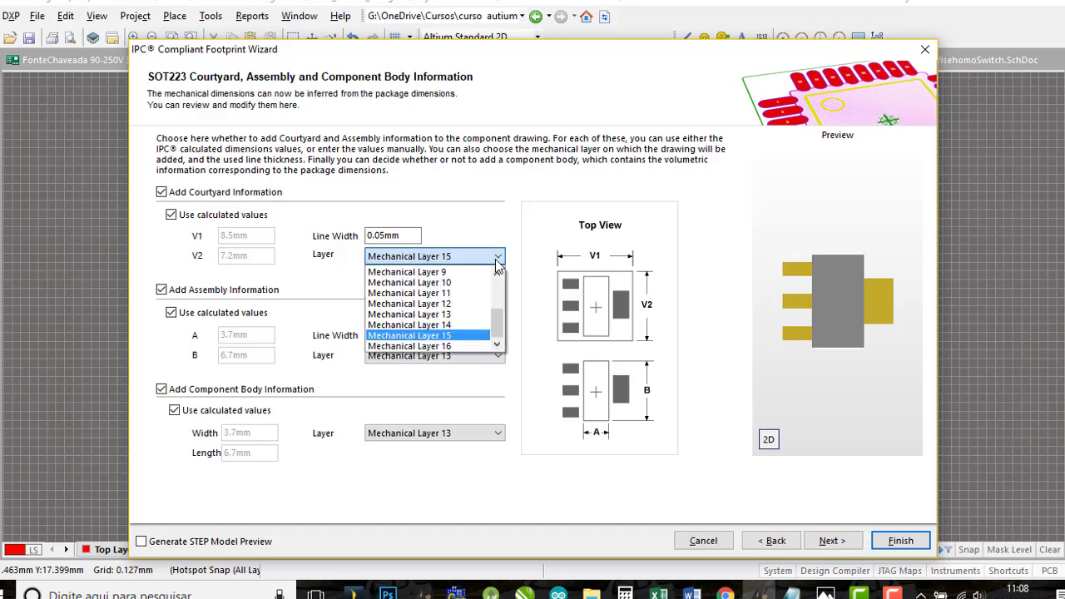
{"action": "mouse_move", "coordinate": [496, 327]}
{"action": "left_mouse_down"}
{"action": "mouse_move", "coordinate": [499, 267]}
{"action": "mouse_move", "coordinate": [500, 317]}
{"action": "left_mouse_up"}
{"action": "left_click", "coordinate": [497, 260]}
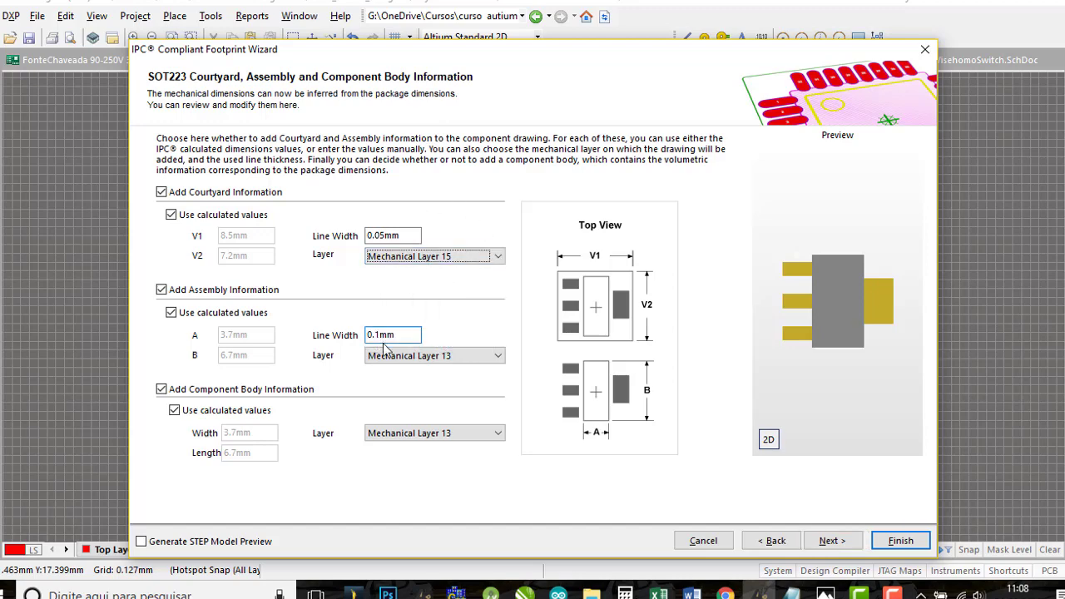
{"action": "left_click", "coordinate": [498, 356]}
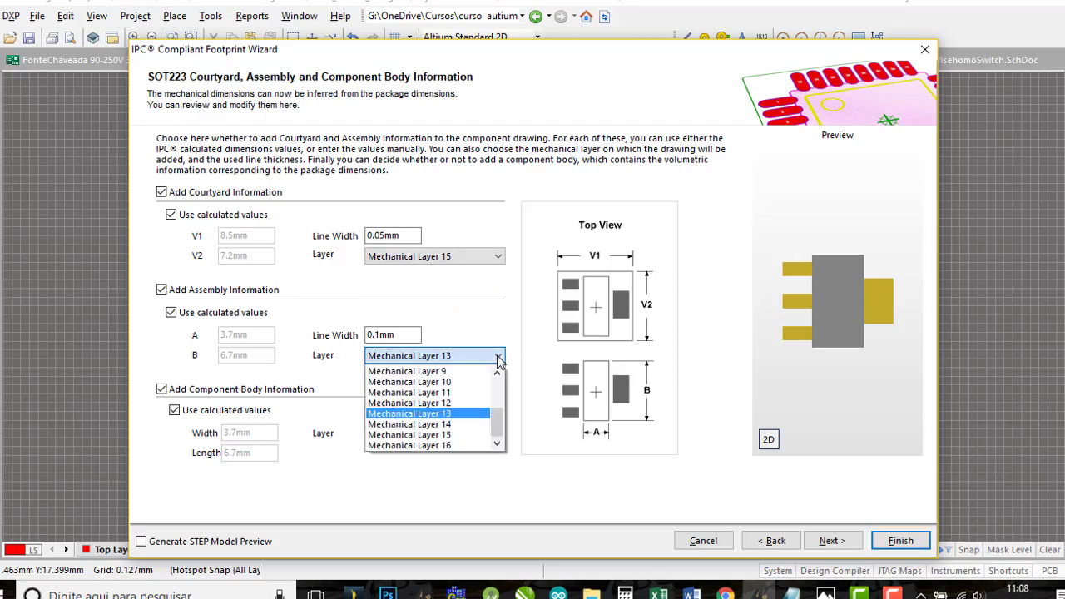
{"action": "left_click", "coordinate": [499, 358]}
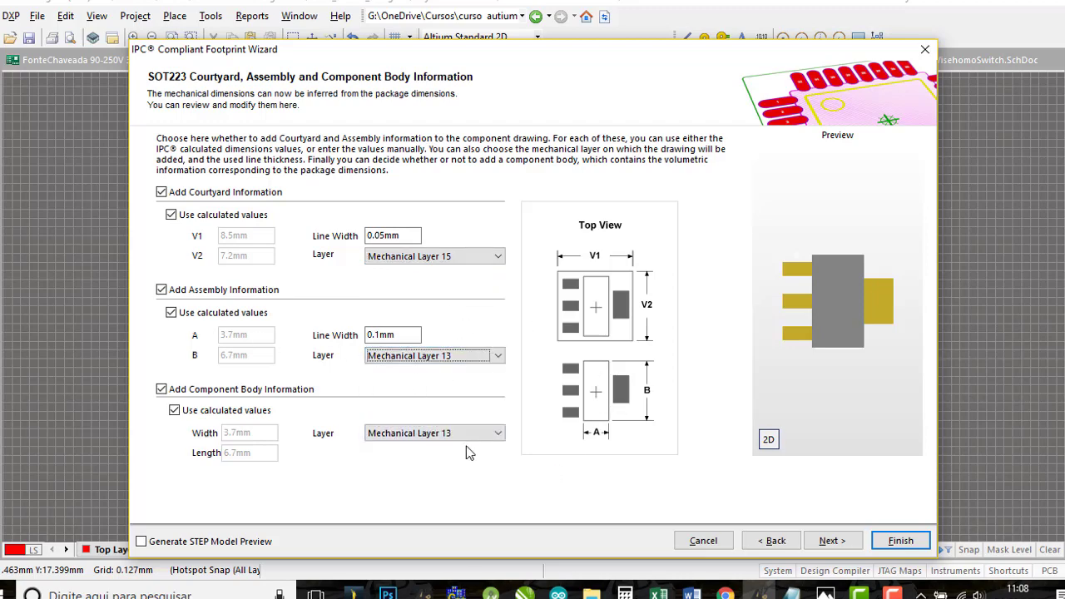
{"action": "left_click", "coordinate": [829, 543]}
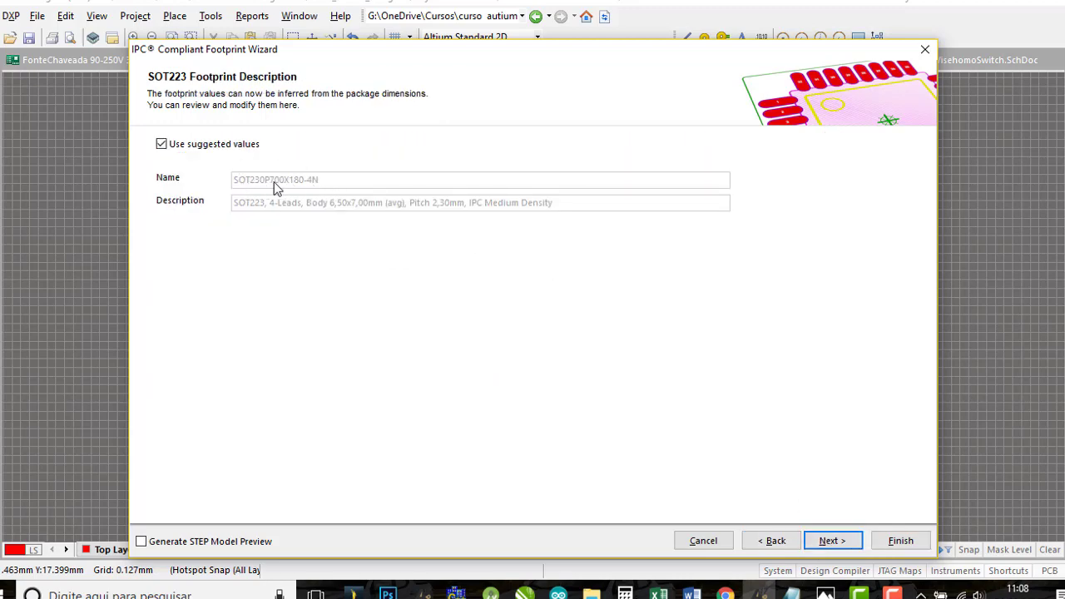
Keep the suggested footprint name and description and continue to the footprint destination.
{"action": "left_click", "coordinate": [162, 144]}
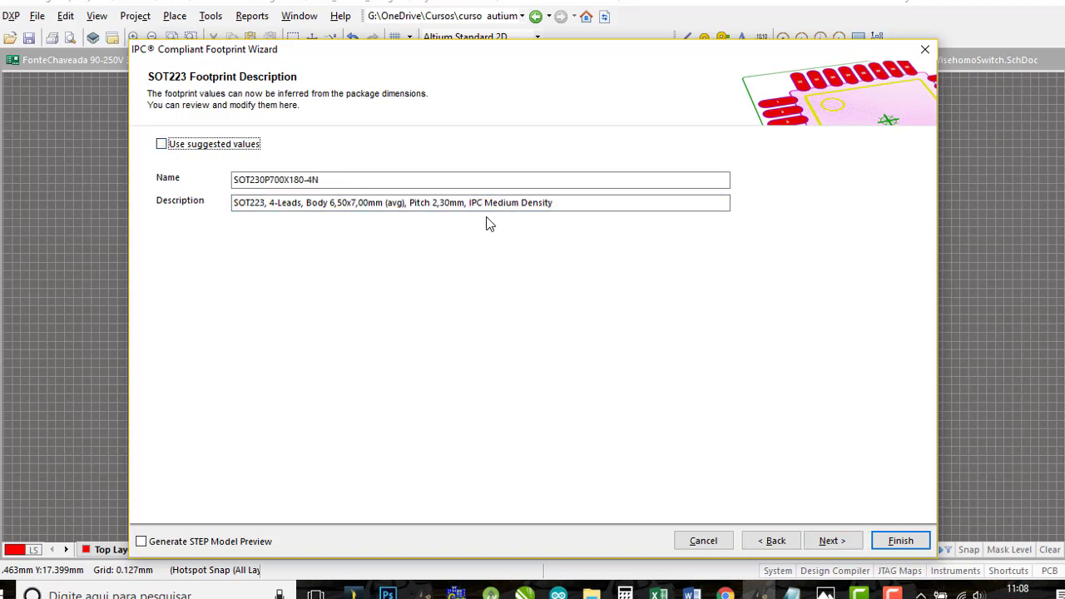
{"action": "left_click", "coordinate": [161, 145]}
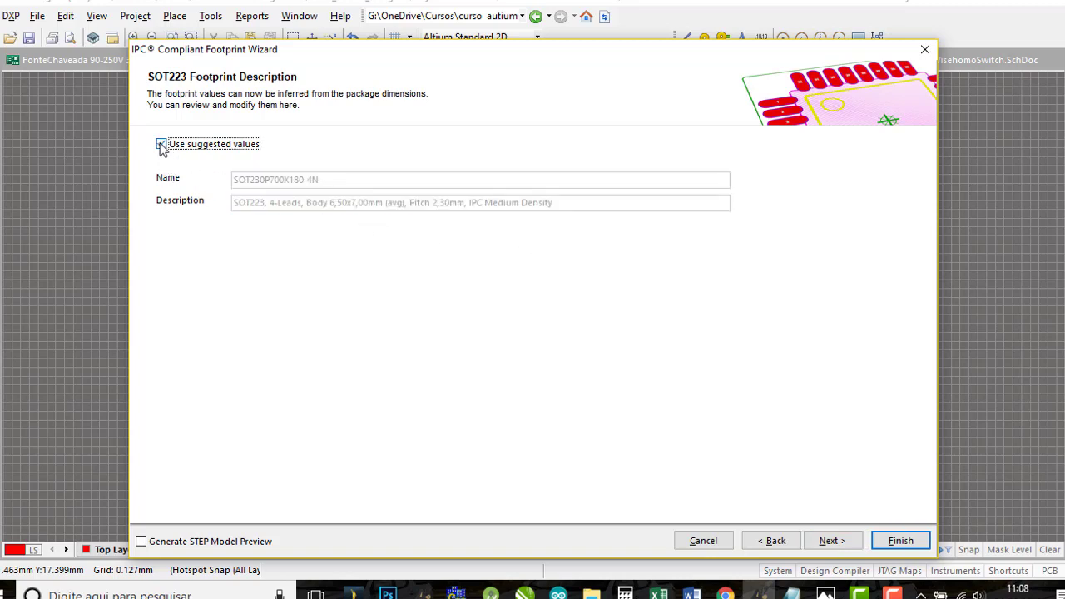
{"action": "left_click", "coordinate": [832, 540]}
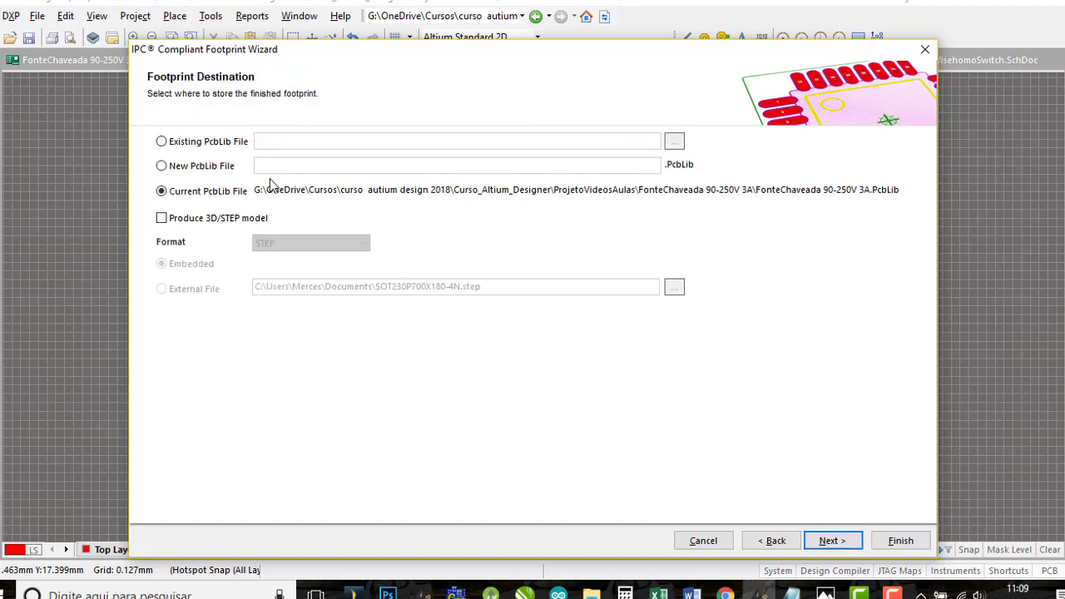
Store the finished footprint in the existing library file FonteChaveada 90-250V 3A.PcbLib.
{"action": "left_click", "coordinate": [161, 142]}
{"action": "left_click", "coordinate": [675, 143]}
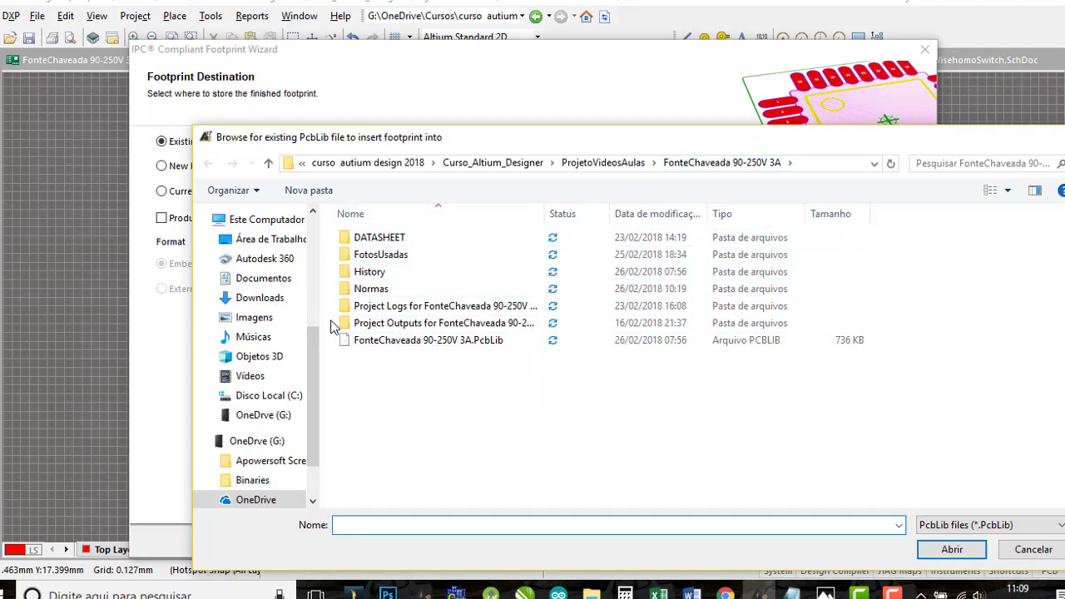
{"action": "left_click", "coordinate": [419, 346]}
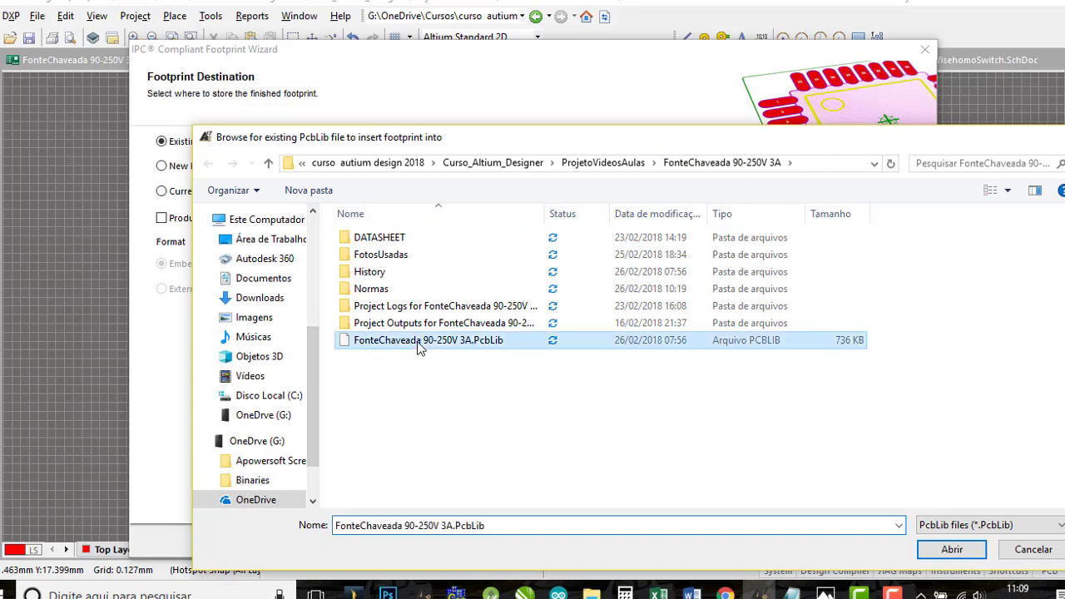
{"action": "left_click", "coordinate": [951, 548]}
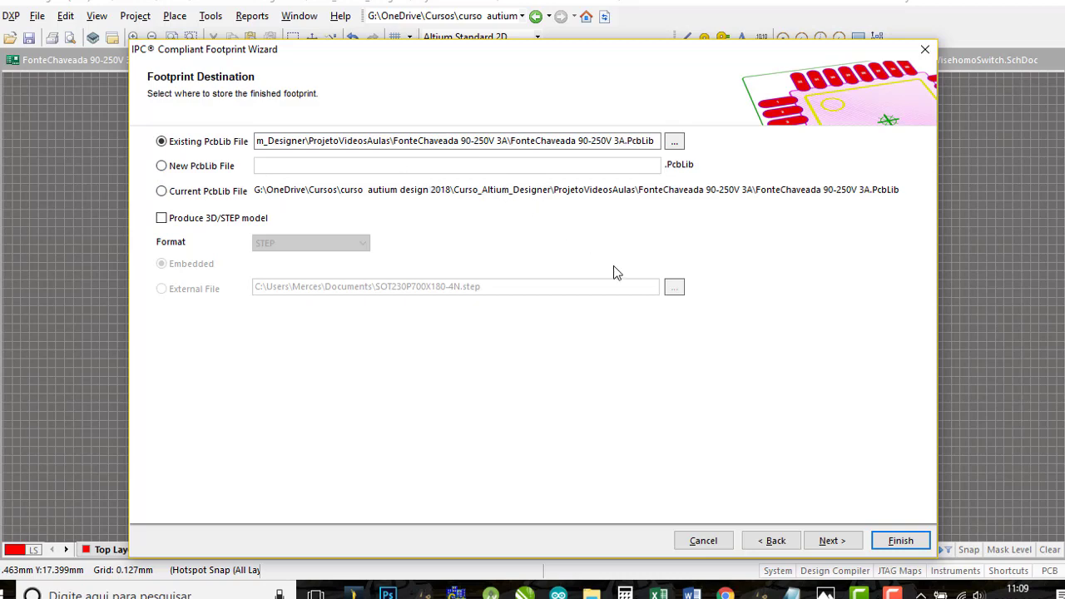
Enable production of an embedded 3D/STEP model and finish the footprint wizard.
{"action": "left_click", "coordinate": [161, 218]}
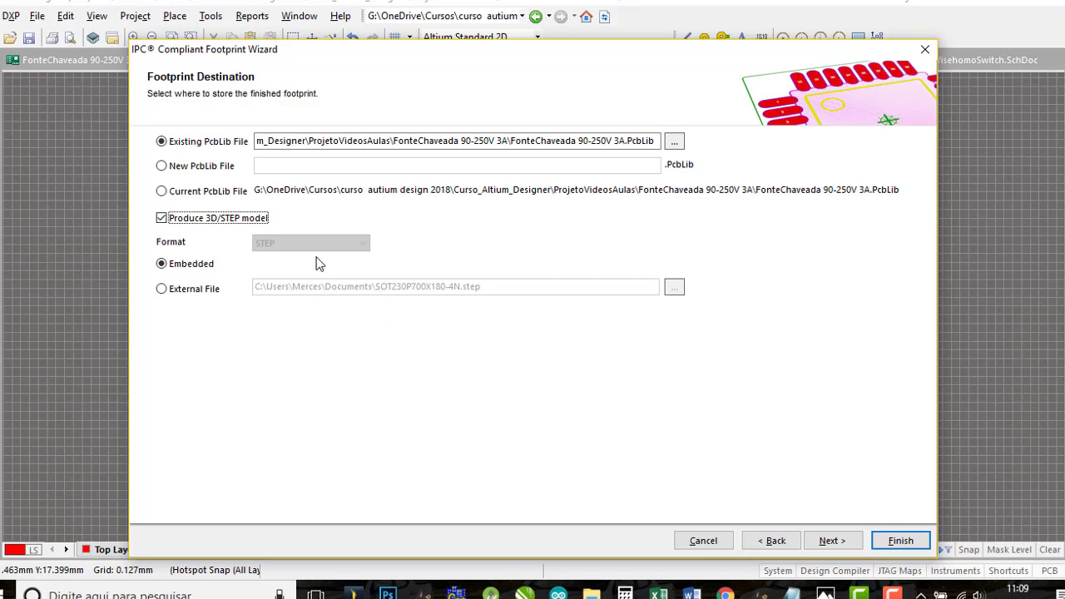
{"action": "left_click", "coordinate": [162, 289]}
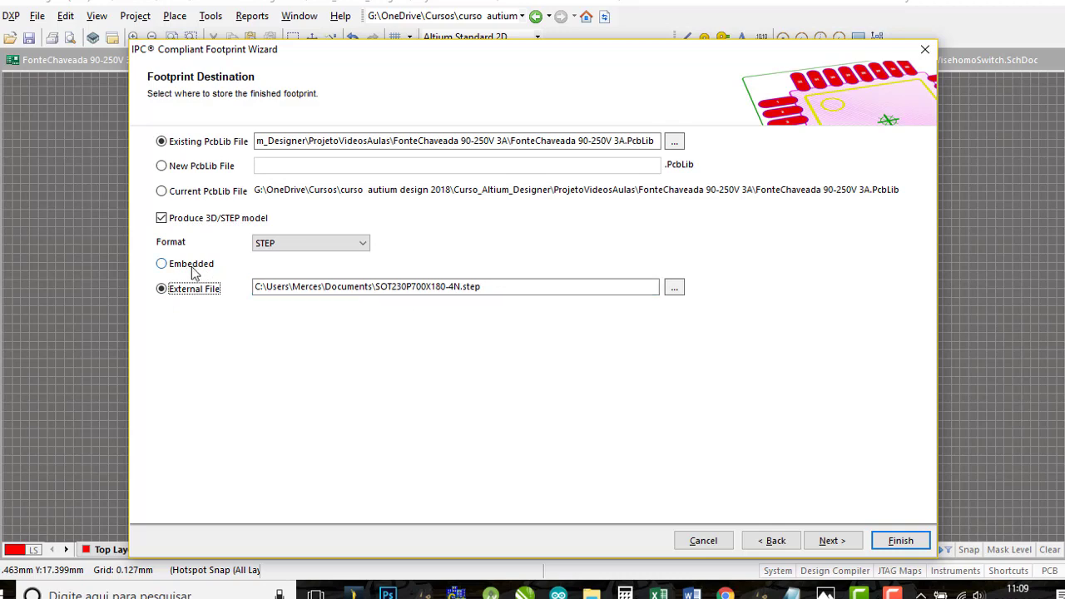
{"action": "left_click", "coordinate": [162, 263]}
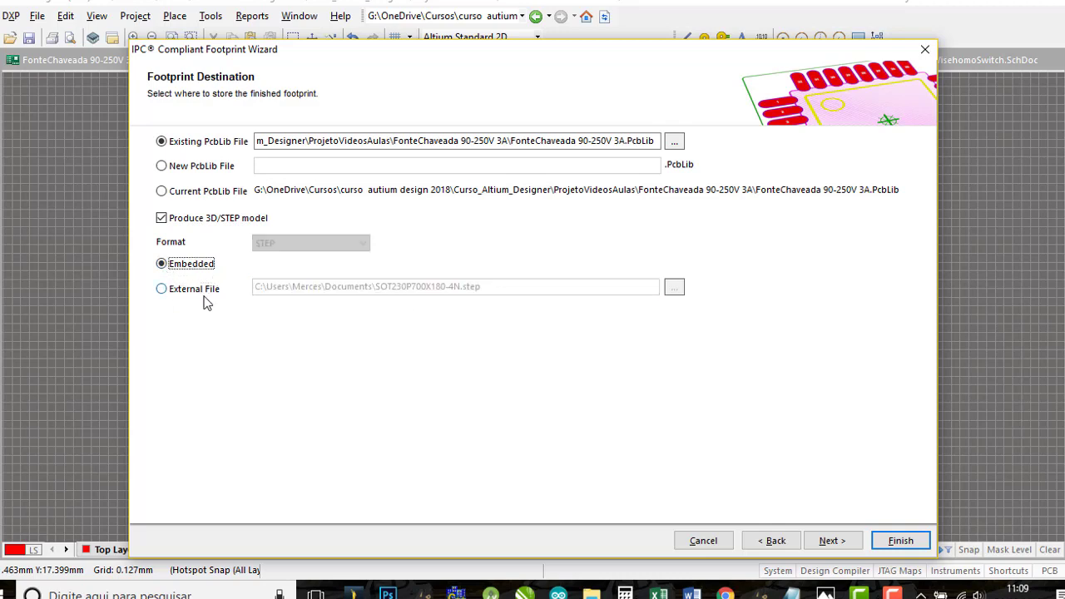
{"action": "left_click", "coordinate": [832, 542]}
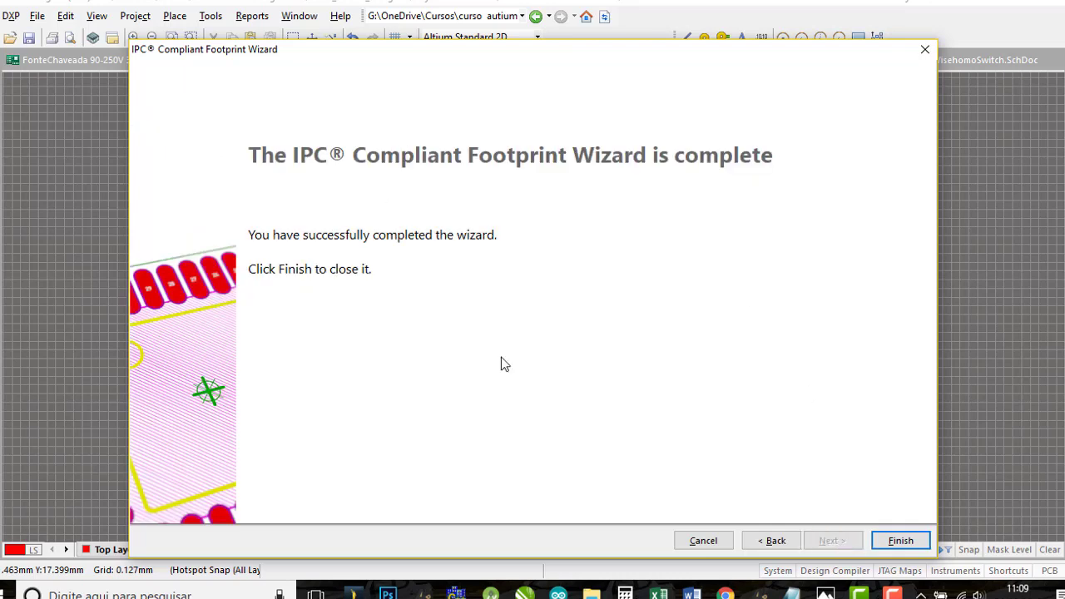
{"action": "left_click", "coordinate": [901, 541]}
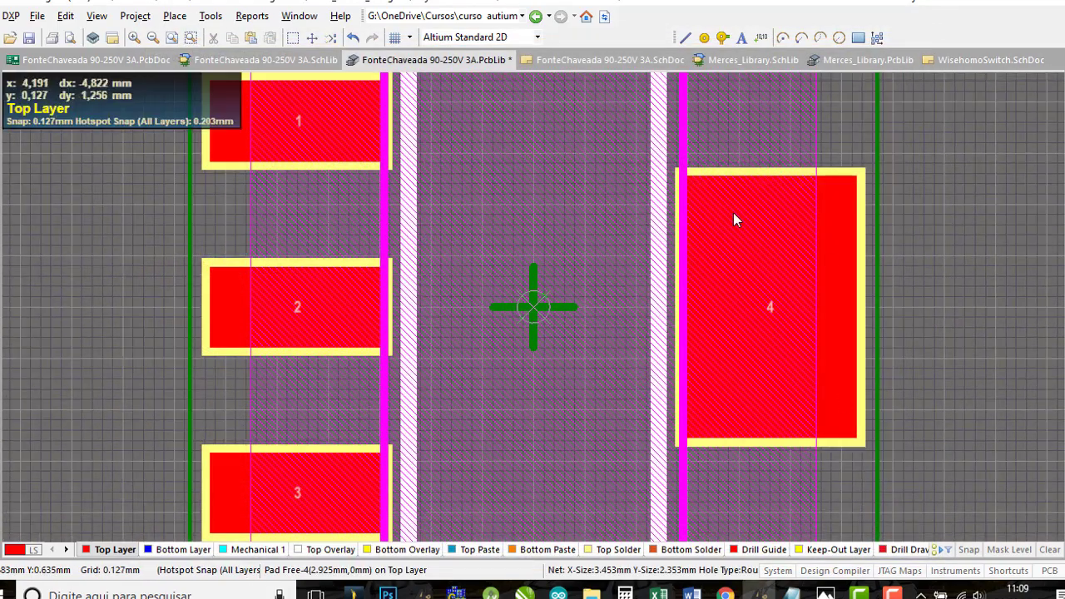
Examine the generated SOT223 footprint and its component body in 3D from several angles.
{"action": "scroll", "coordinate": [708, 216], "scroll_direction": "down", "scroll_amount": 2, "text": "ctrl"}
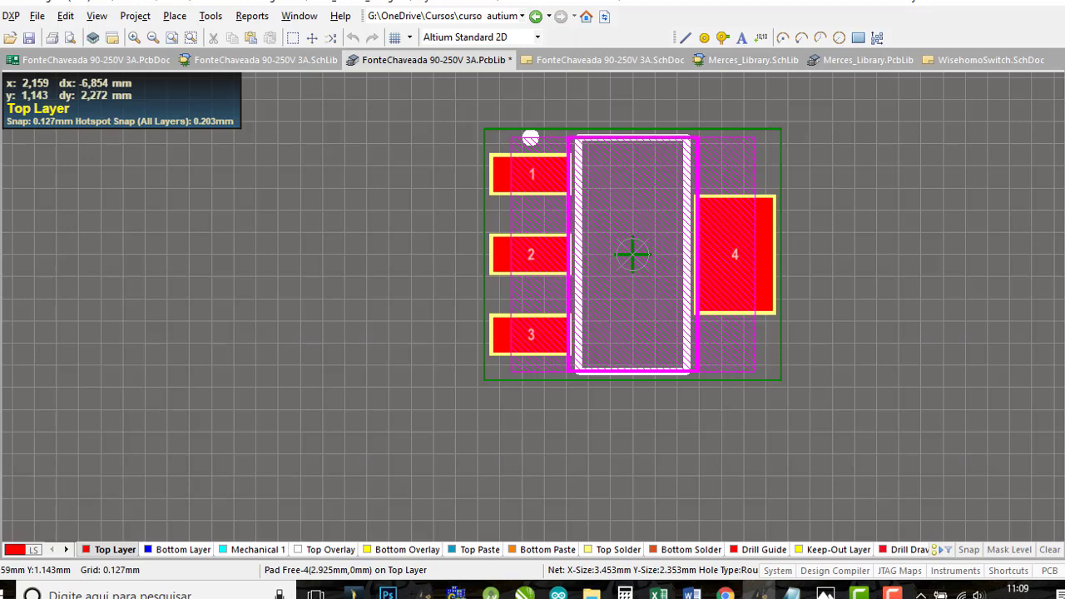
{"action": "key", "text": "3"}
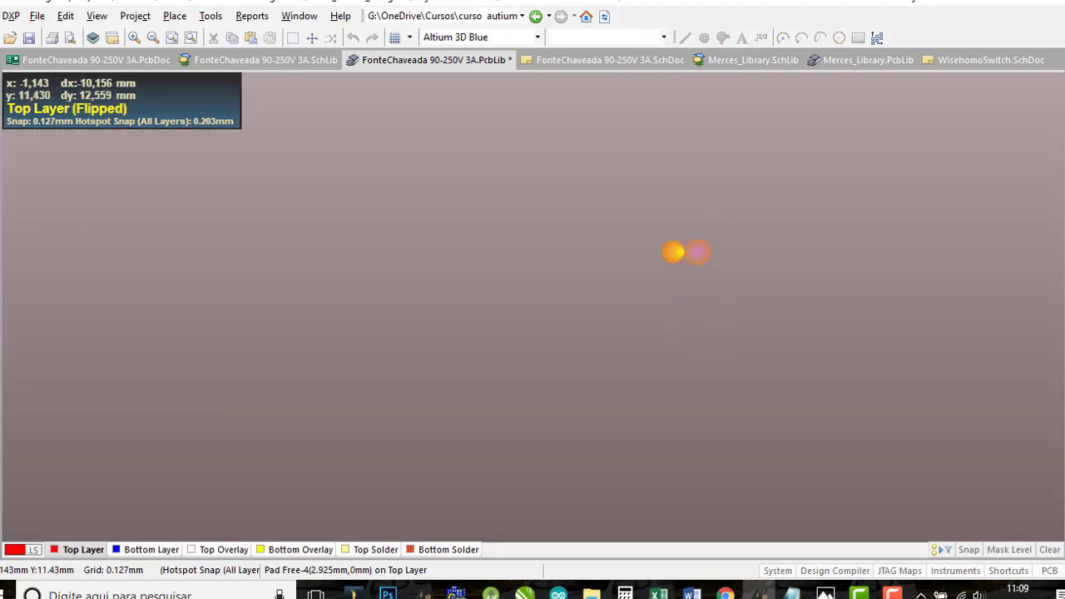
{"action": "scroll", "coordinate": [684, 252], "scroll_direction": "down", "scroll_amount": 5, "text": "ctrl"}
{"action": "right_click_drag", "start_coordinate": [670, 423], "coordinate": [676, 206]}
{"action": "scroll", "coordinate": [682, 362], "scroll_direction": "up", "scroll_amount": 3, "text": "ctrl"}
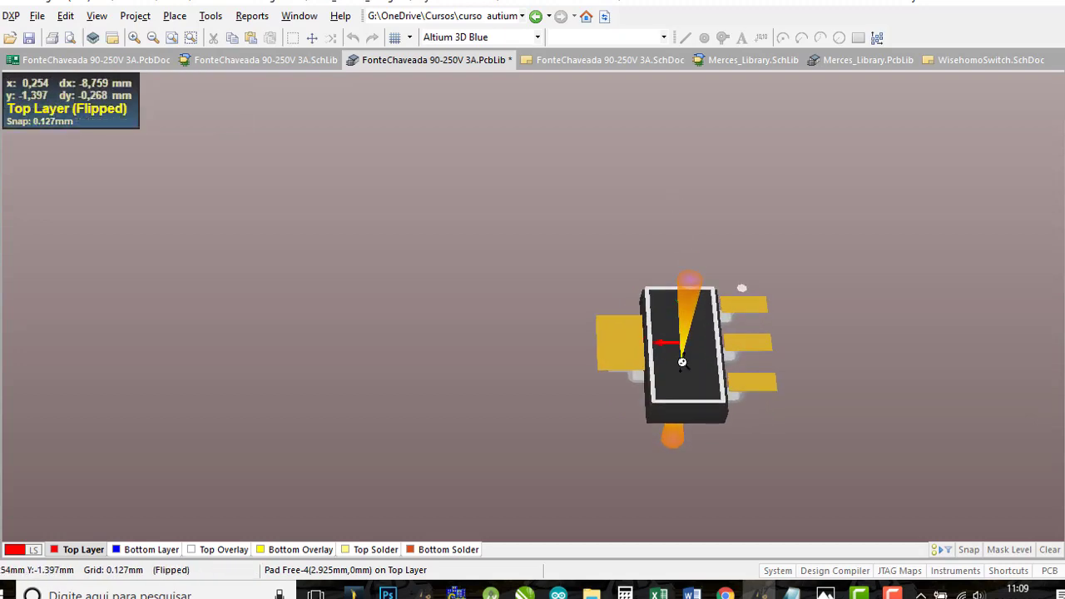
{"action": "scroll", "coordinate": [682, 362], "scroll_direction": "up", "scroll_amount": 3, "text": "ctrl"}
{"action": "right_click_drag", "start_coordinate": [680, 371], "coordinate": [691, 573], "text": "shift"}
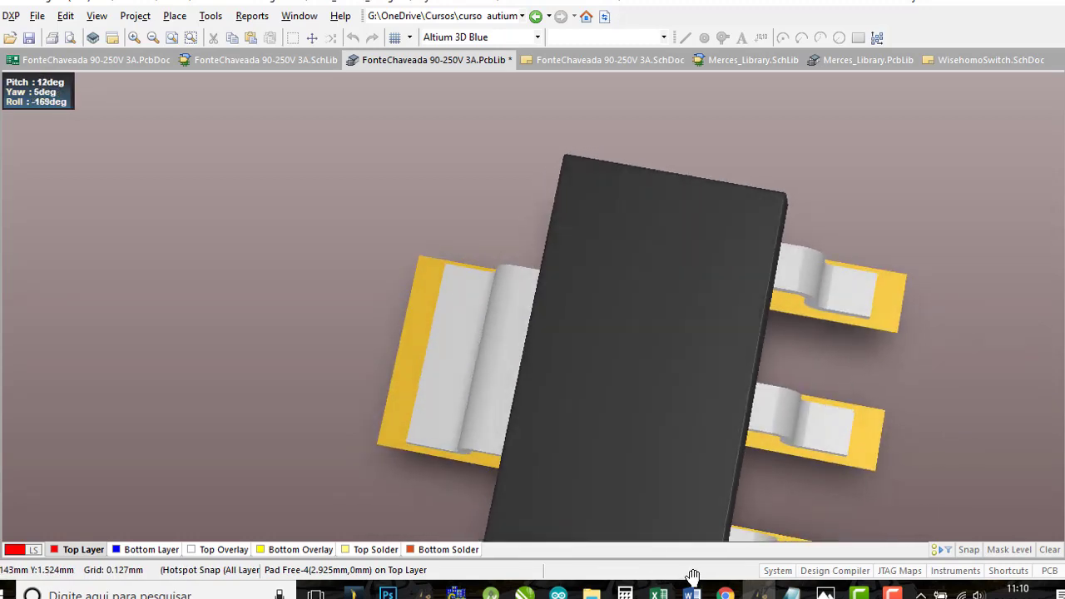
Inspect the 3D component from the Top Side and Bottom Side views, then from a custom angle.
{"action": "left_click", "coordinate": [664, 37]}
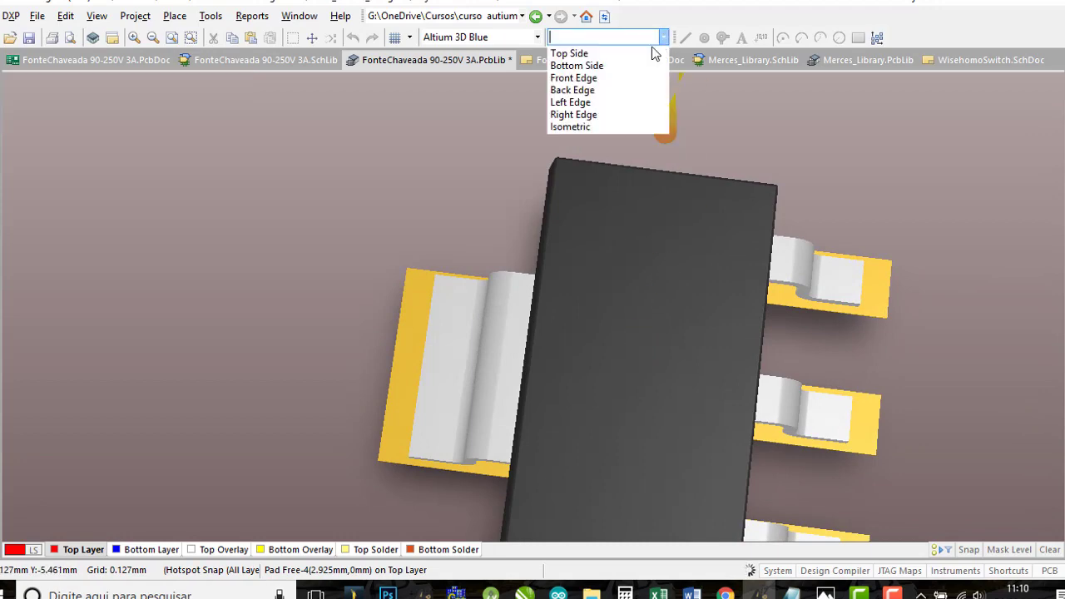
{"action": "left_click", "coordinate": [613, 52]}
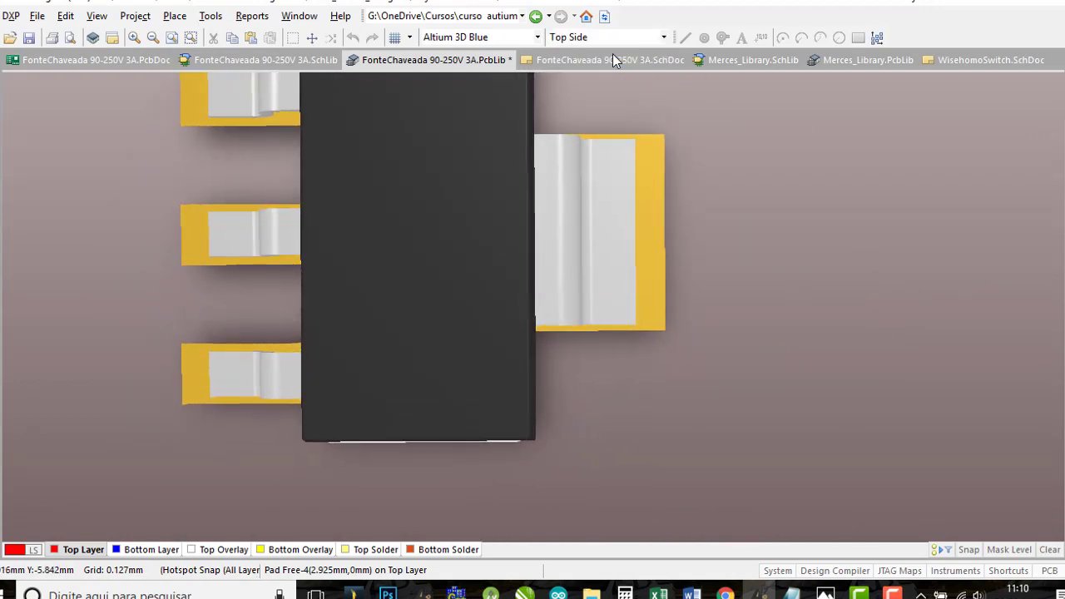
{"action": "left_click", "coordinate": [667, 34]}
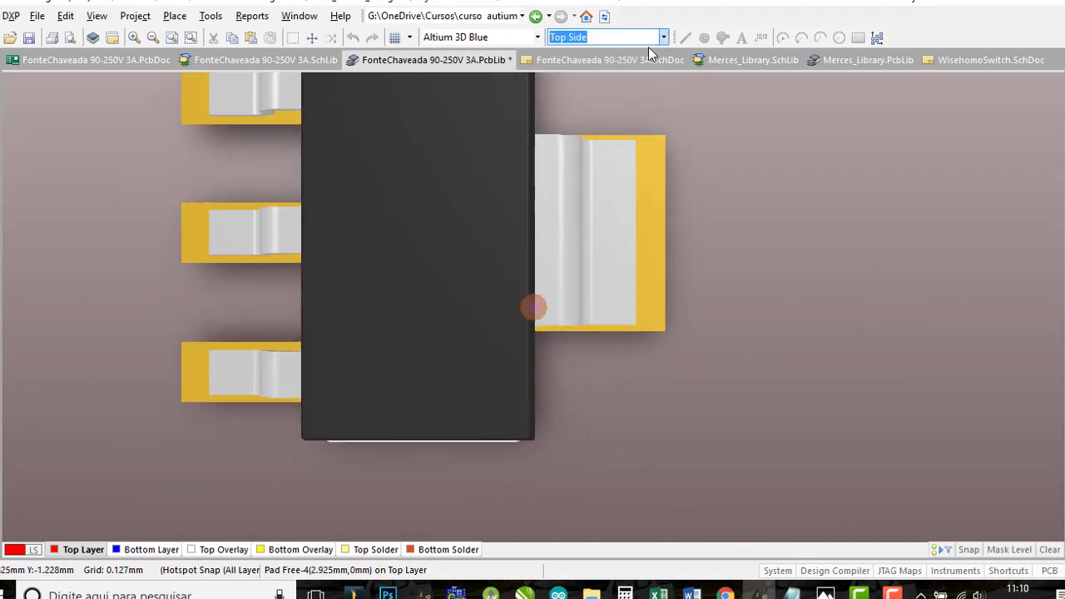
{"action": "left_click", "coordinate": [663, 36]}
{"action": "left_click", "coordinate": [629, 65]}
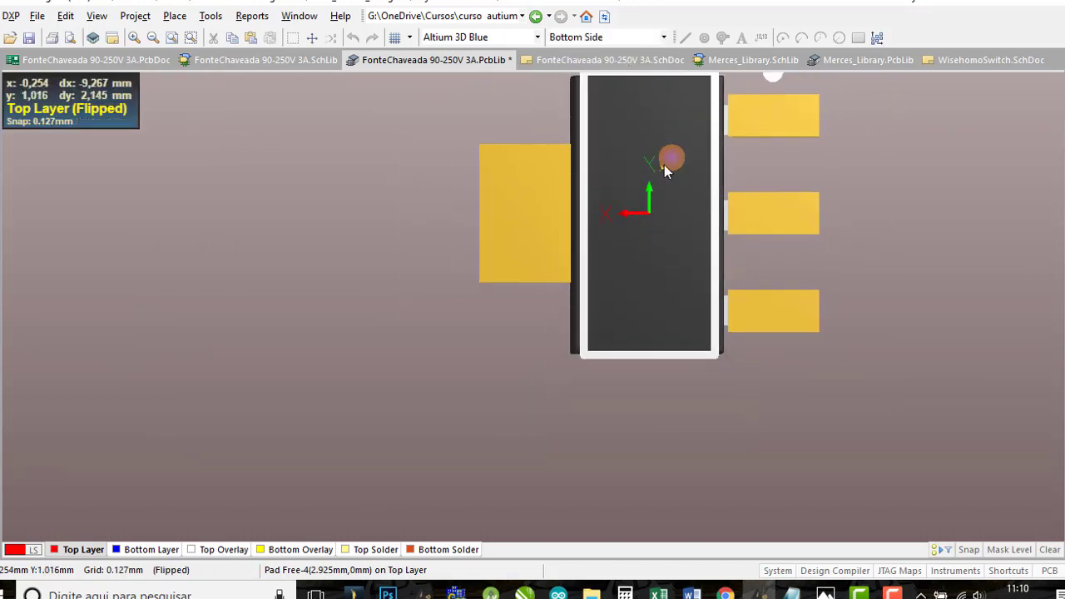
{"action": "right_click_drag", "start_coordinate": [660, 205], "coordinate": [641, 331], "text": "shift"}
{"action": "right_click_drag", "start_coordinate": [668, 215], "coordinate": [694, 255], "text": "shift"}
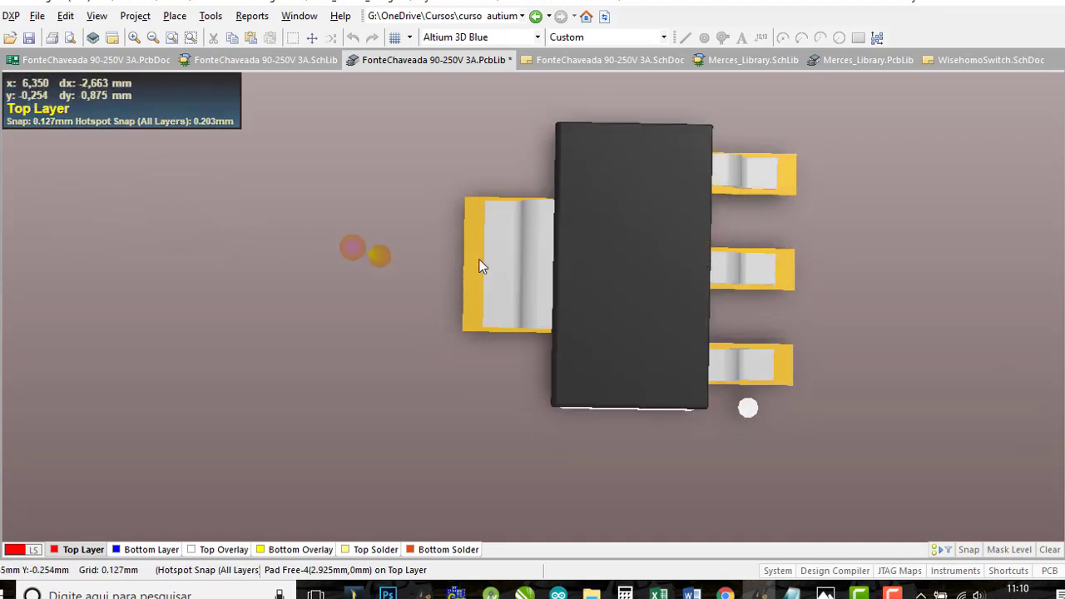
{"action": "right_click_drag", "start_coordinate": [637, 290], "coordinate": [552, 309]}
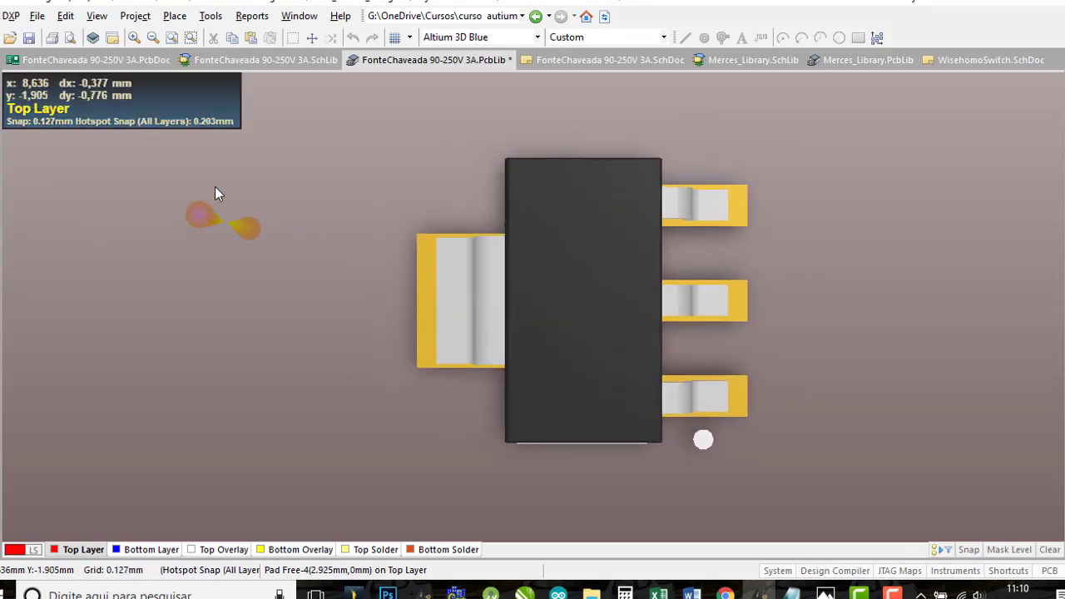
Delete the wizard-generated STEP body from the footprint in 2D and check the remaining pads and silkscreen in 3D.
{"action": "key", "text": "2"}
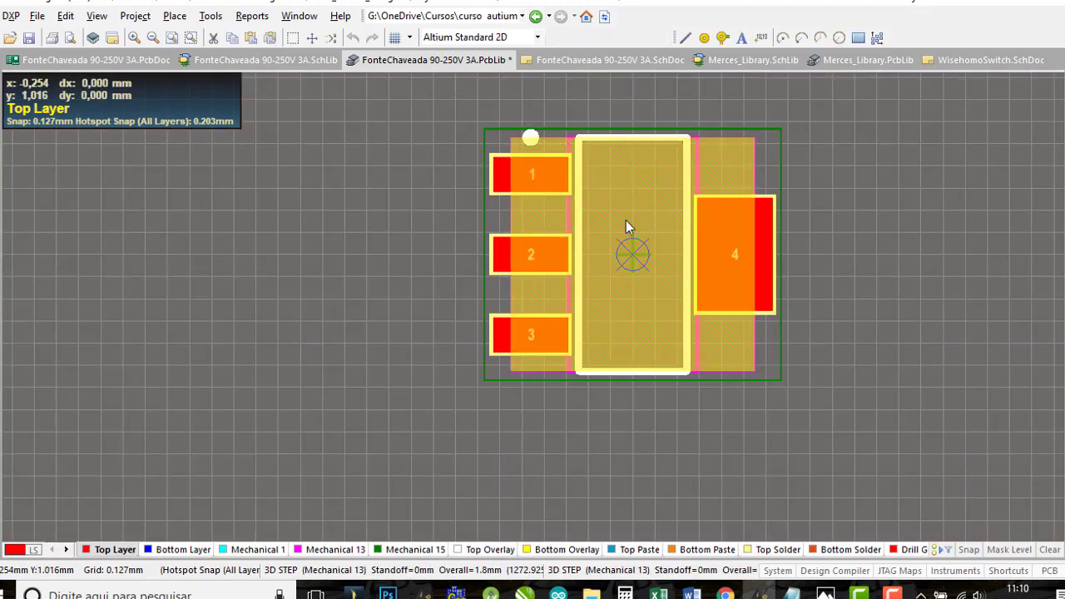
{"action": "left_click", "coordinate": [626, 221]}
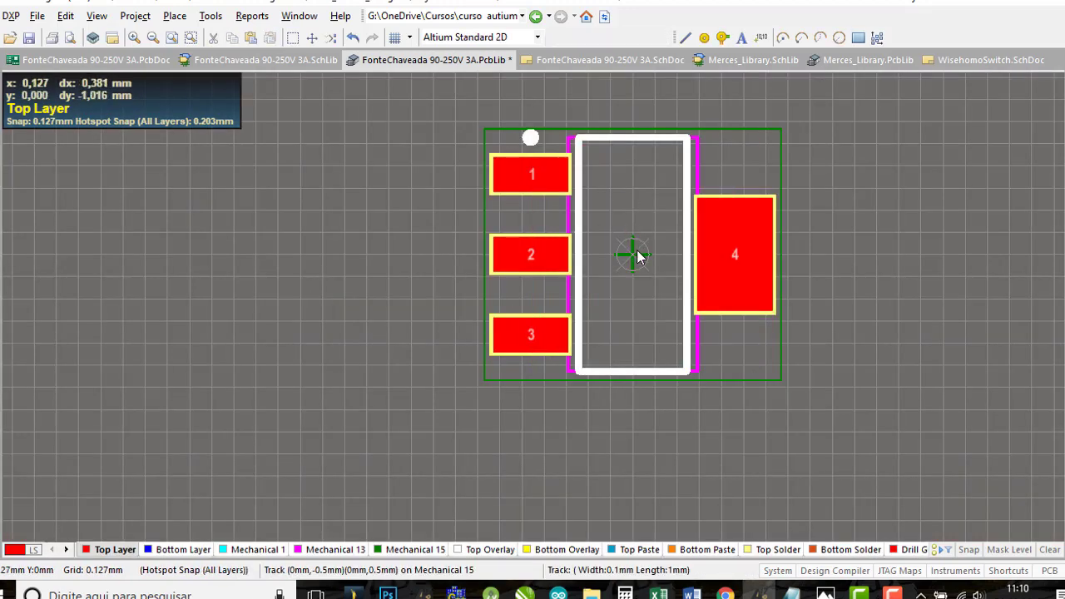
{"action": "key", "text": "3"}
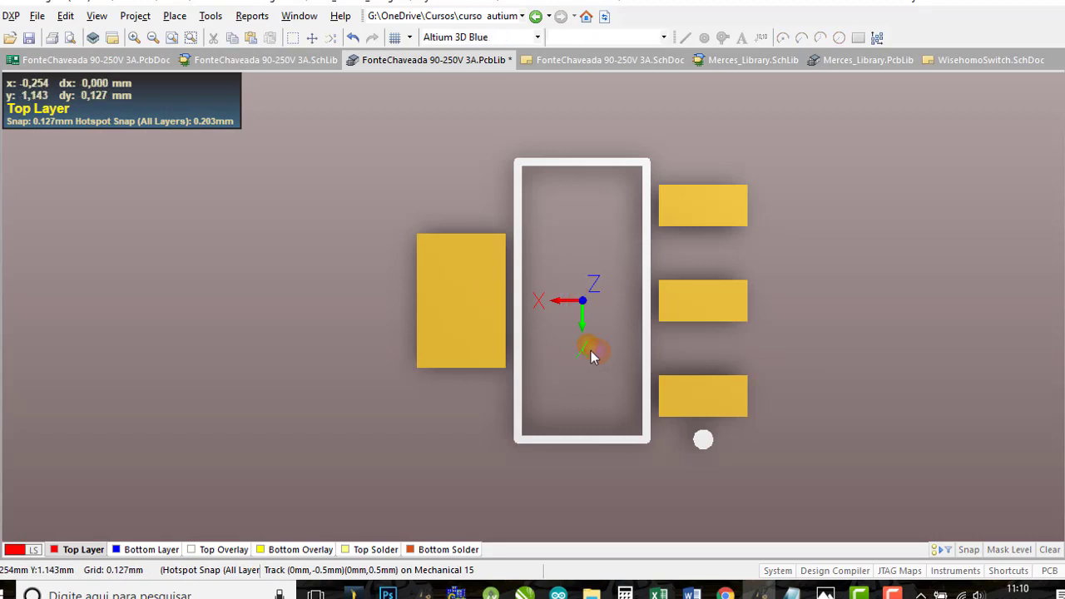
{"action": "right_click_drag", "start_coordinate": [587, 332], "coordinate": [539, 339], "text": "shift"}
{"action": "key", "text": "2"}
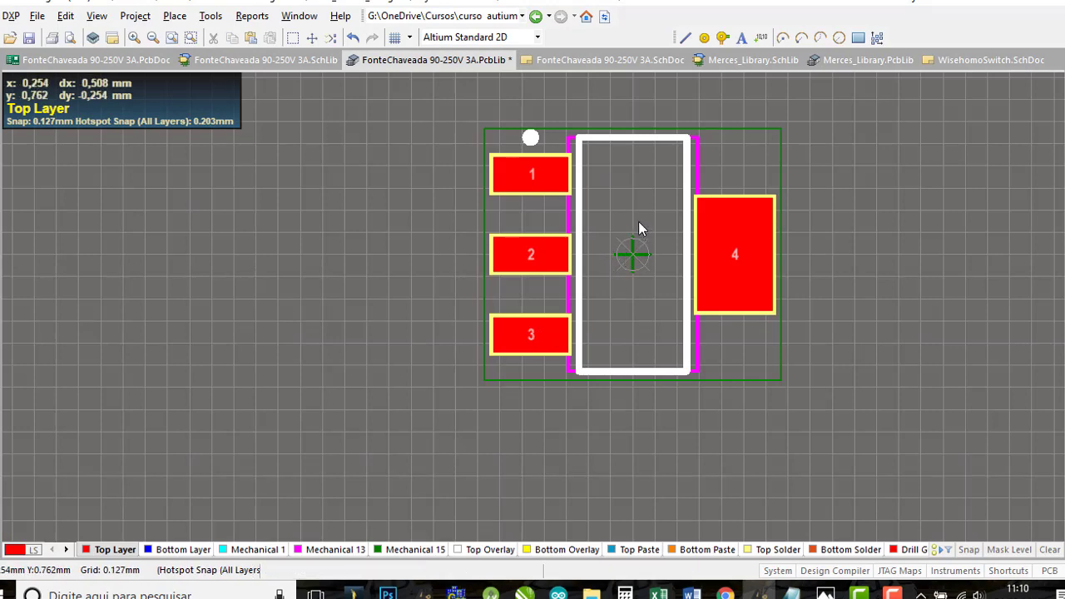
Start placing a generic 3D body and embed AMS1117.STEP from the Regulador de Tensão\AMS1117 folder in Biblioteca3Ds.
{"action": "left_click", "coordinate": [176, 17]}
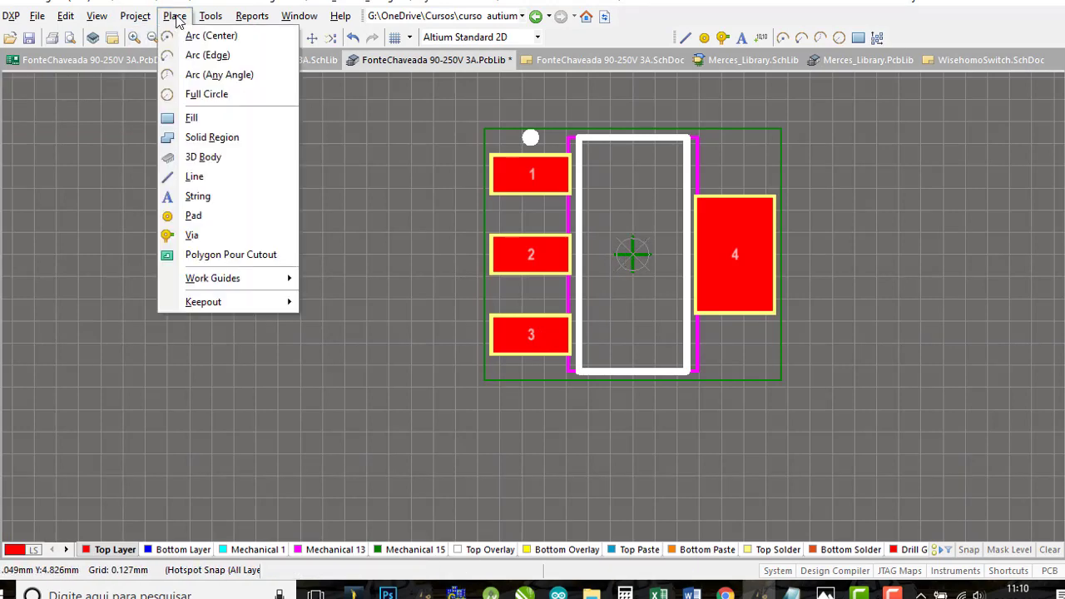
{"action": "left_click", "coordinate": [199, 159]}
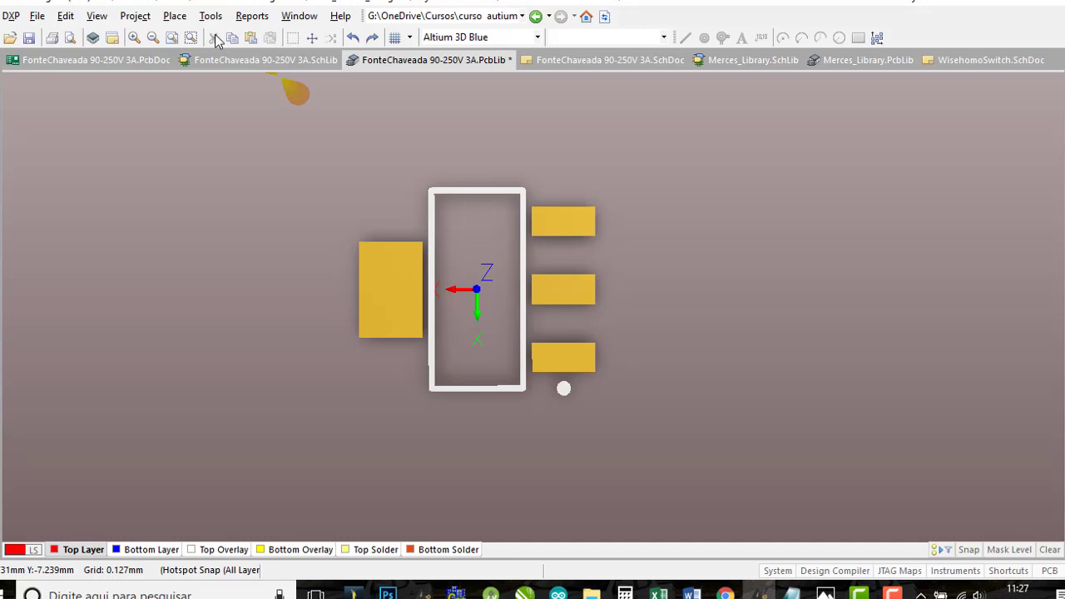
{"action": "left_click", "coordinate": [174, 18]}
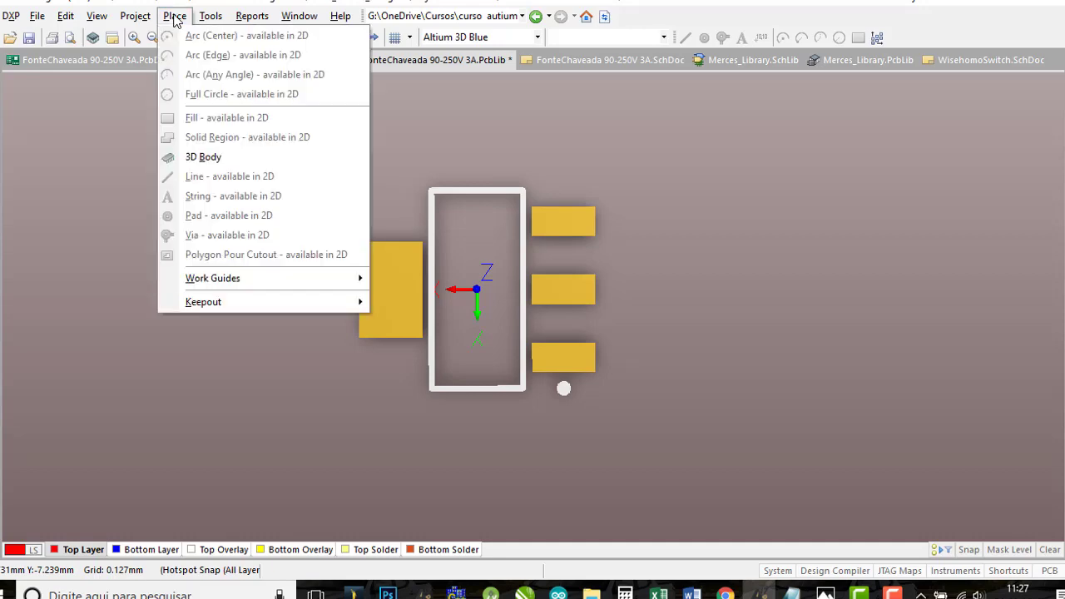
{"action": "left_click", "coordinate": [204, 157]}
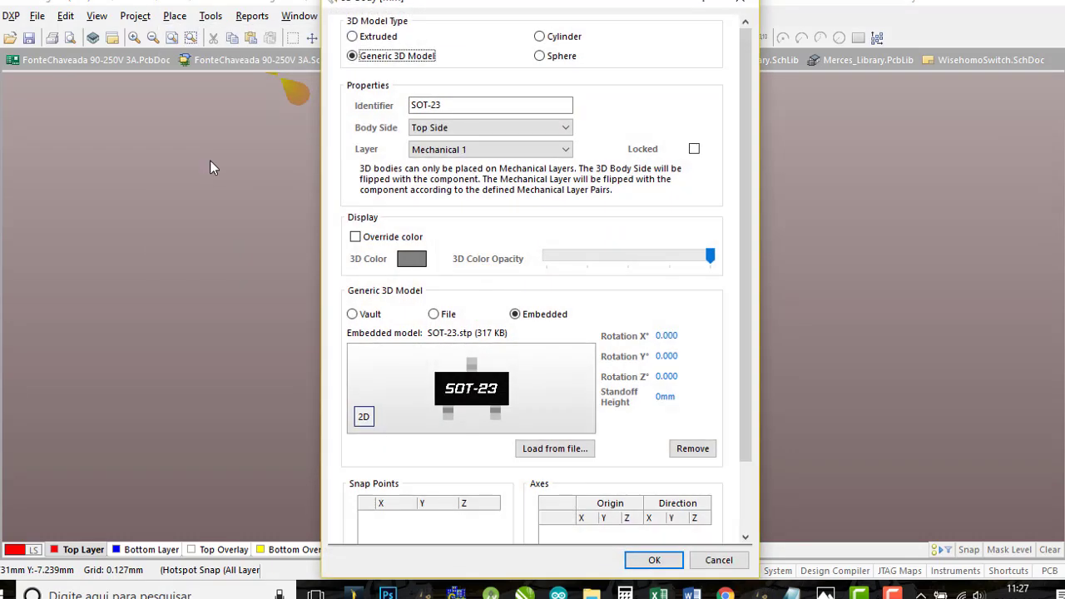
{"action": "left_click", "coordinate": [552, 454]}
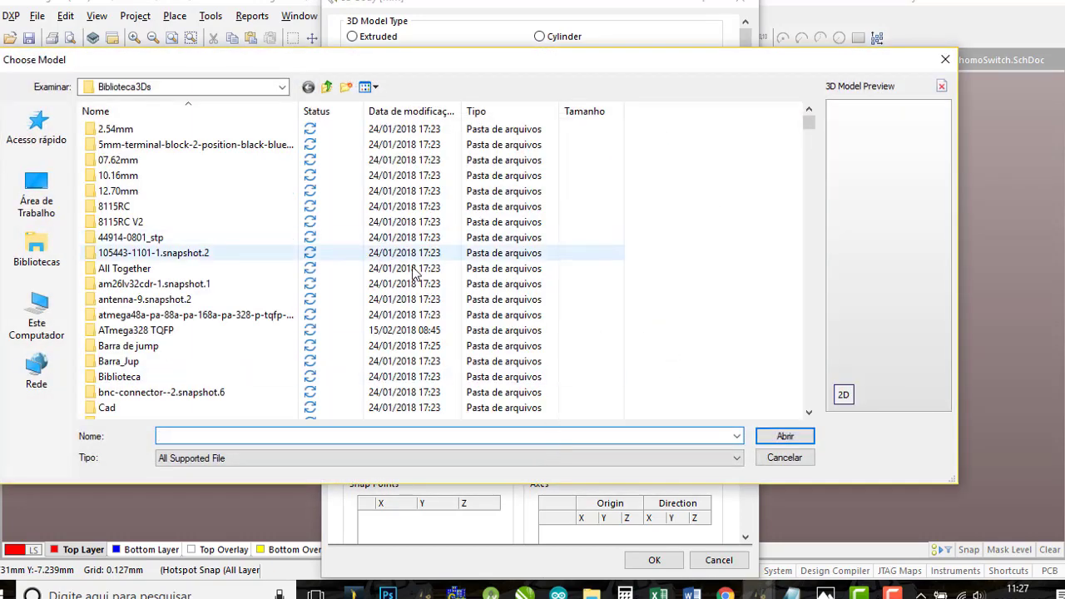
{"action": "left_click", "coordinate": [129, 239]}
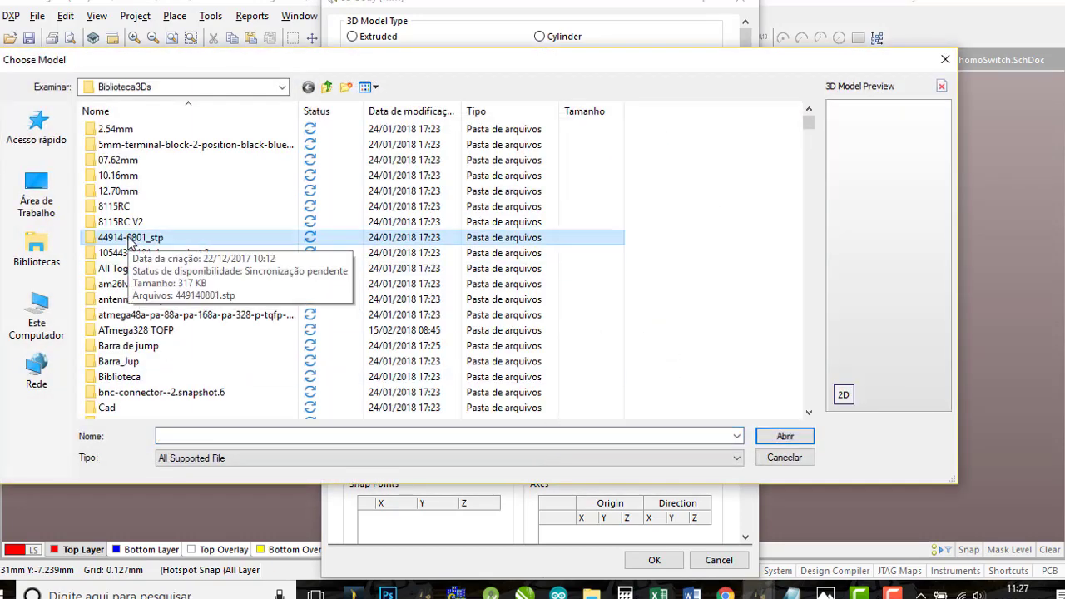
{"action": "key", "text": "r"}
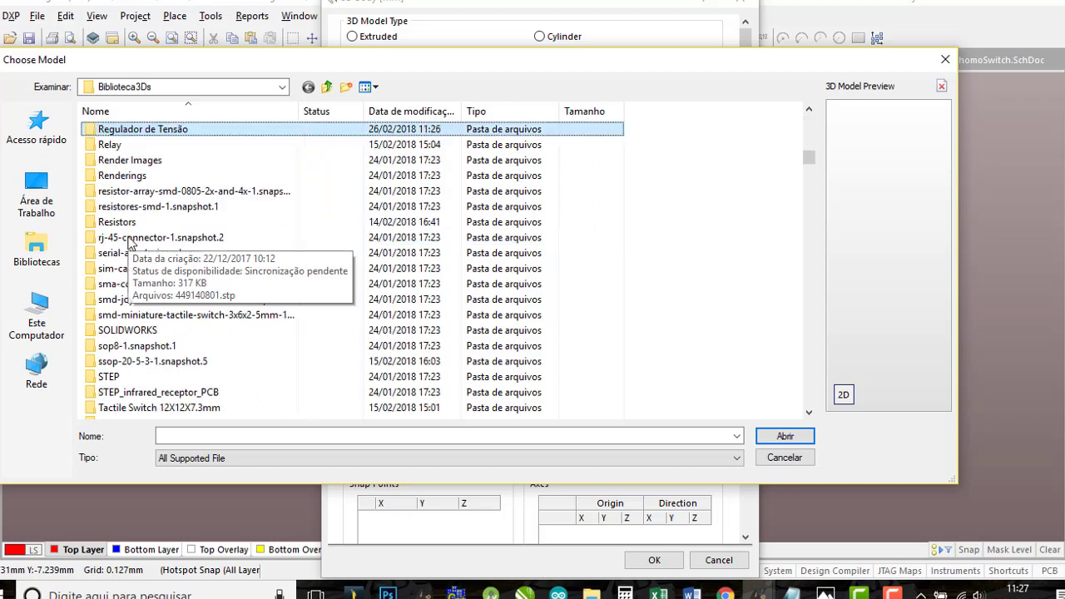
{"action": "double_click", "coordinate": [144, 131]}
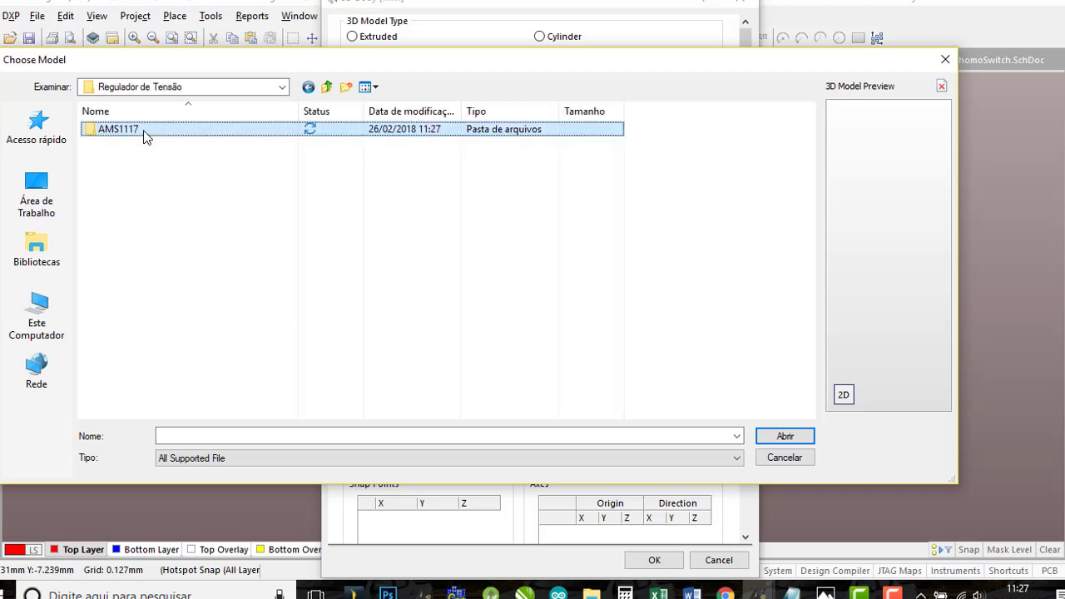
{"action": "double_click", "coordinate": [144, 133]}
{"action": "left_click", "coordinate": [143, 130]}
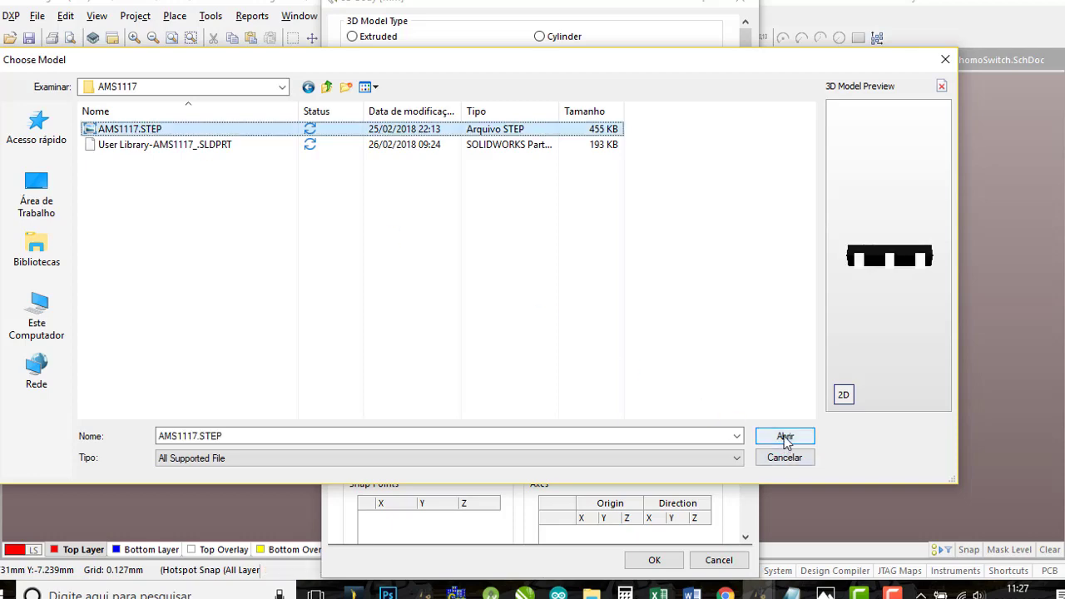
{"action": "left_click", "coordinate": [785, 437]}
{"action": "left_click", "coordinate": [654, 560]}
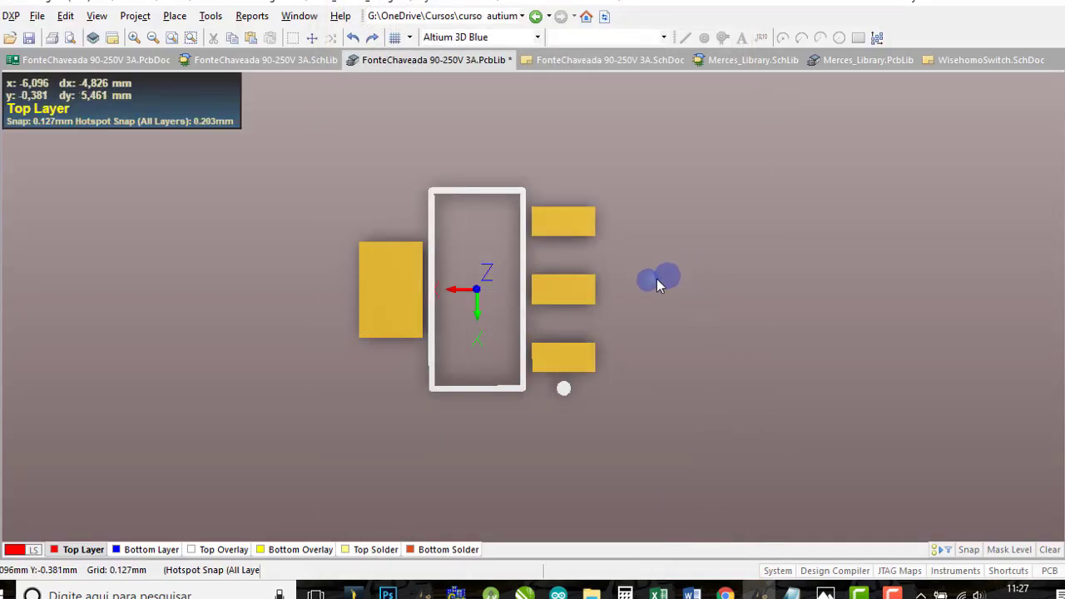
Place the AMS1117 3D body in free space beside the footprint and finish body placement.
{"action": "scroll", "coordinate": [680, 345], "scroll_direction": "down", "scroll_amount": 3, "text": "ctrl"}
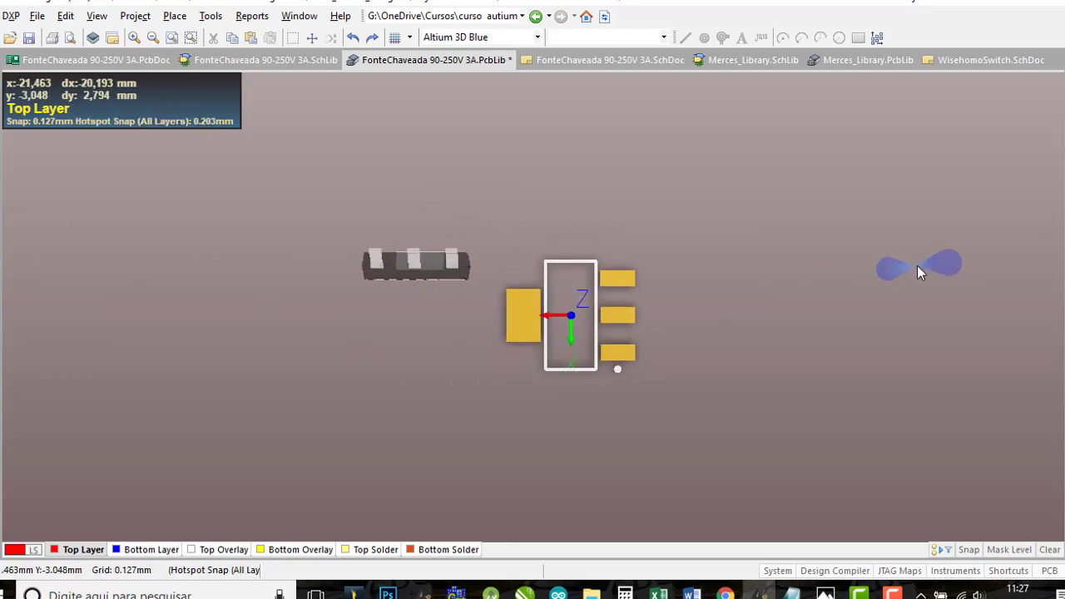
{"action": "left_click", "coordinate": [917, 265]}
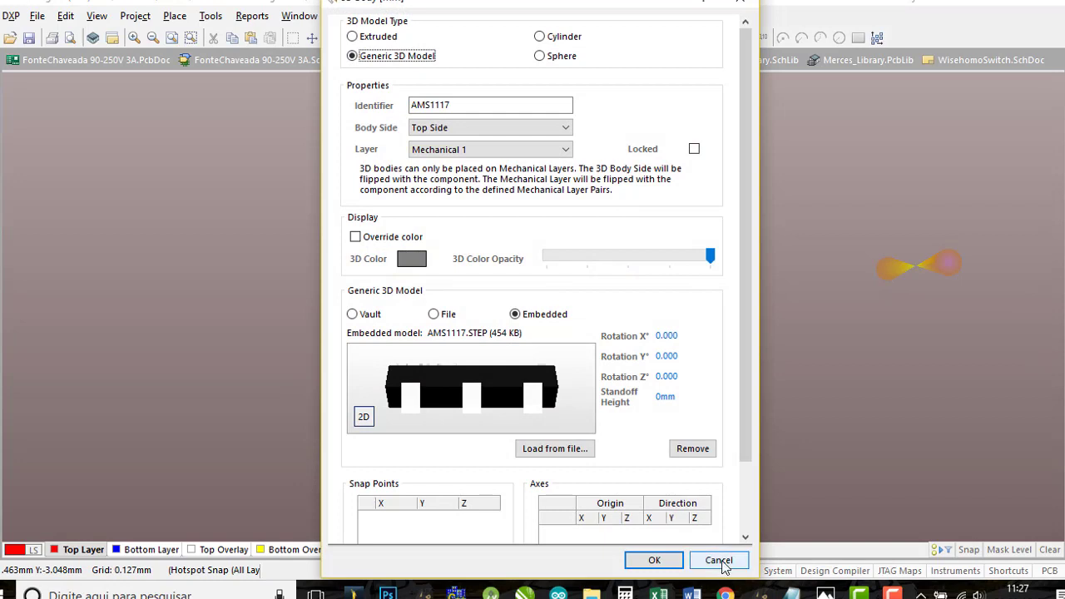
{"action": "left_click", "coordinate": [719, 559]}
{"action": "scroll", "coordinate": [408, 265], "scroll_direction": "up", "scroll_amount": 1, "text": "ctrl"}
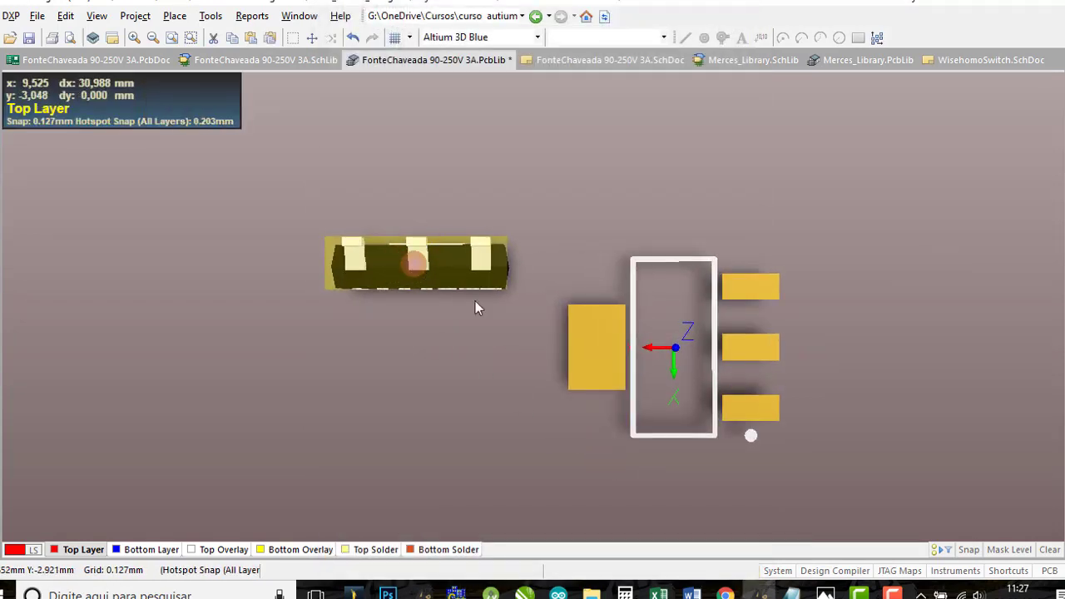
Set the AMS1117 body's Model Rotation X to 90.
{"action": "mouse_move", "coordinate": [1061, 239]}
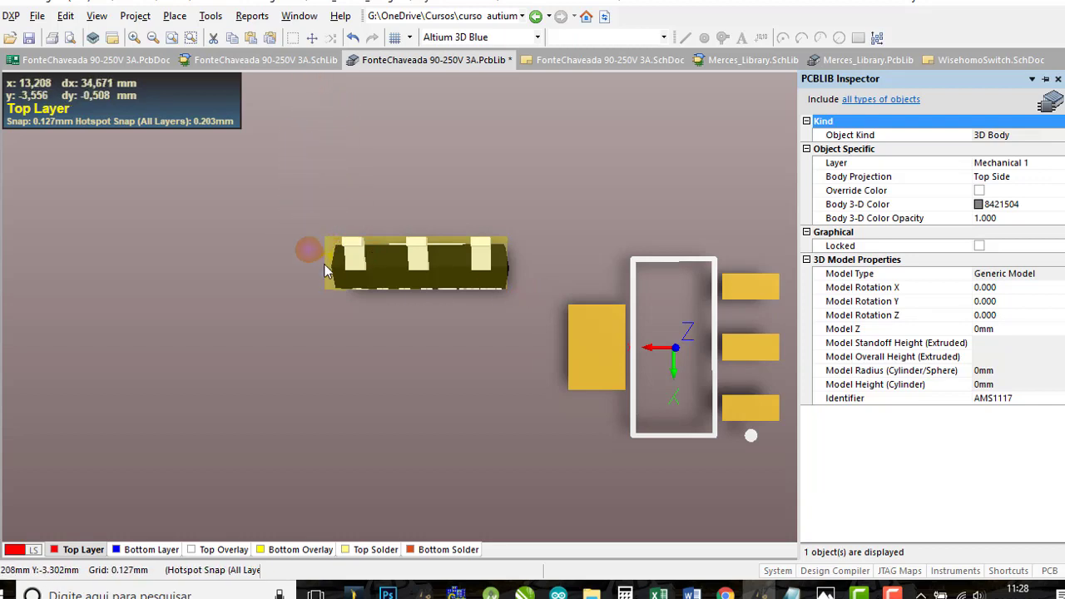
{"action": "left_click", "coordinate": [996, 291]}
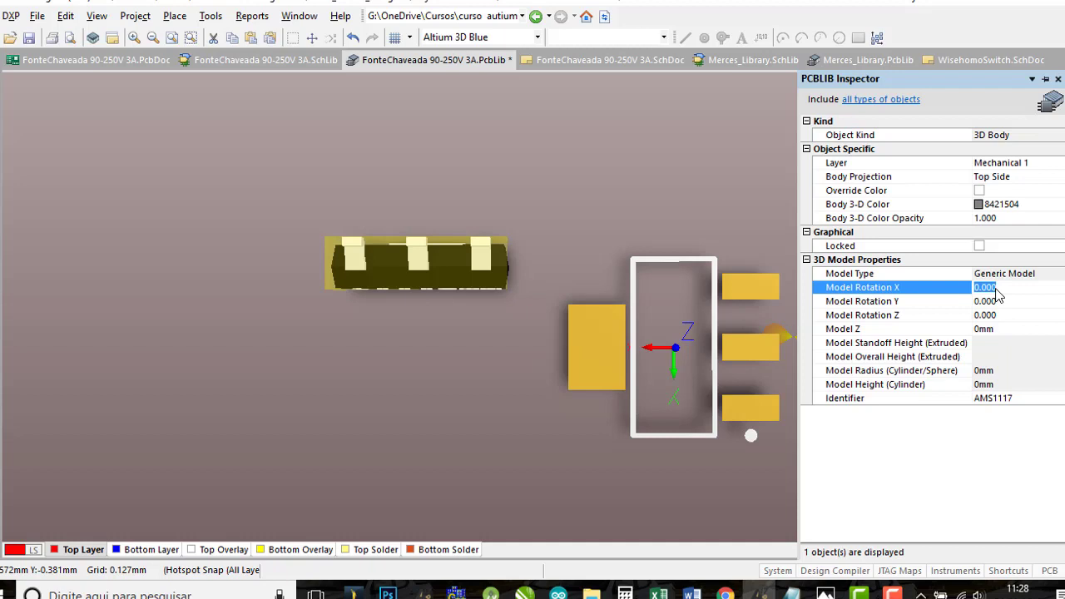
{"action": "key", "text": "Return"}
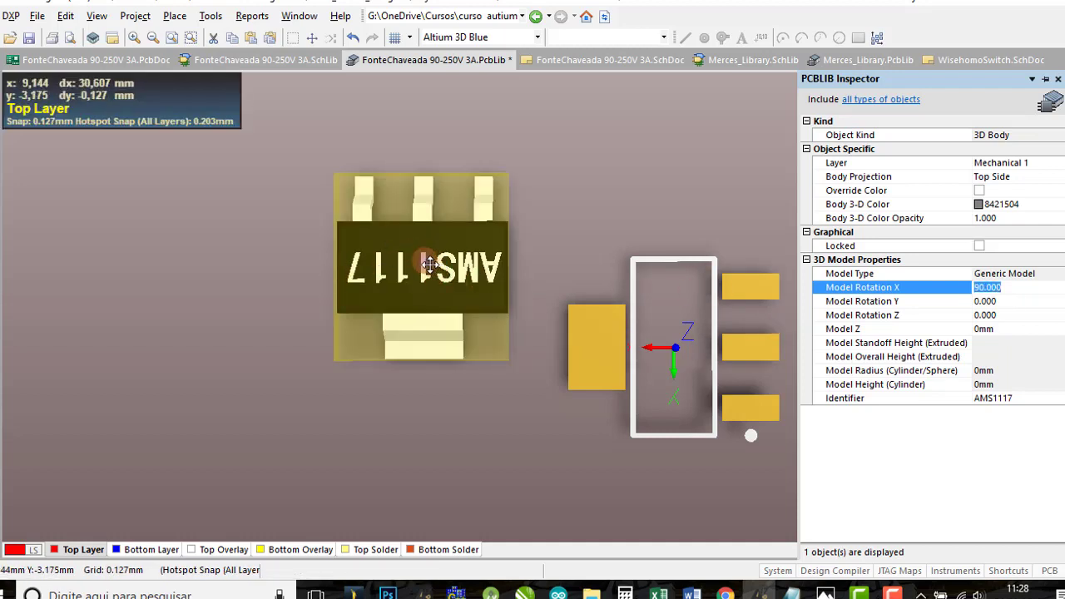
Move the AMS1117 body onto the footprint, rotating it to a Z rotation of 270 so its leads match the pads.
{"action": "left_click_drag", "start_coordinate": [430, 263], "coordinate": [671, 429]}
{"action": "key", "text": "x"}
{"action": "key", "text": "space"}
{"action": "key", "text": "x"}
Adjust the AMS1117 body's height above the board, trying a Model Z of 2 mm and settling on 1 mm.
{"action": "right_click_drag", "start_coordinate": [670, 429], "coordinate": [573, 124], "text": "shift"}
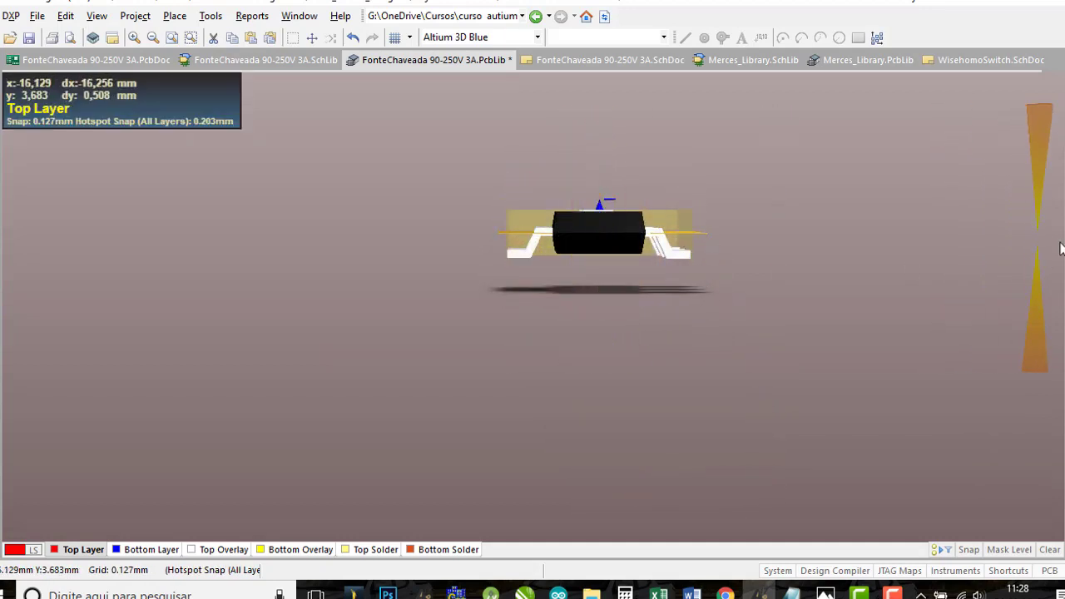
{"action": "mouse_move", "coordinate": [1064, 241]}
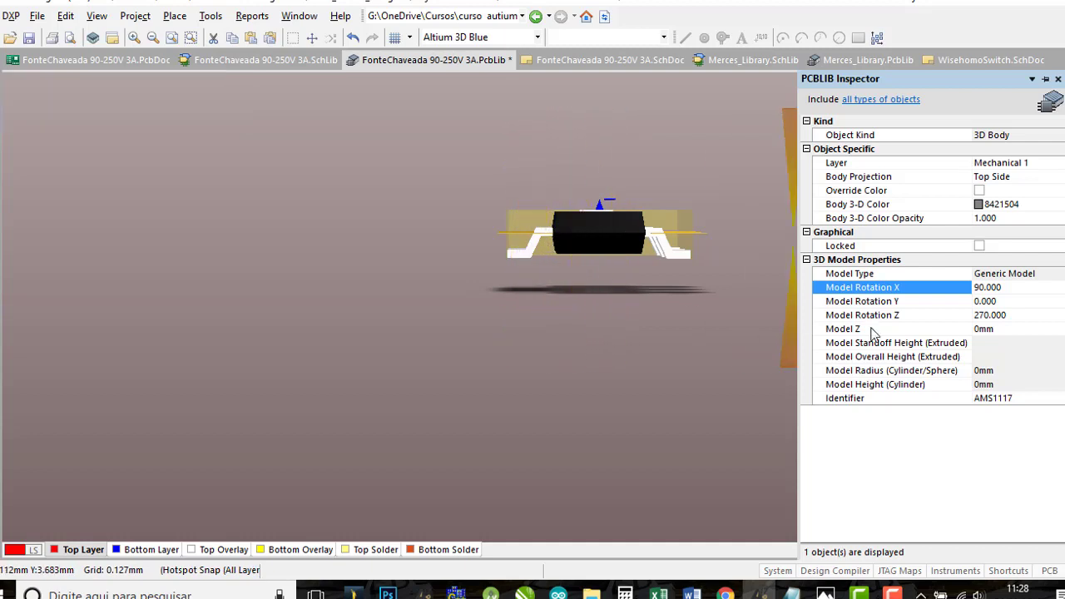
{"action": "left_click", "coordinate": [997, 331]}
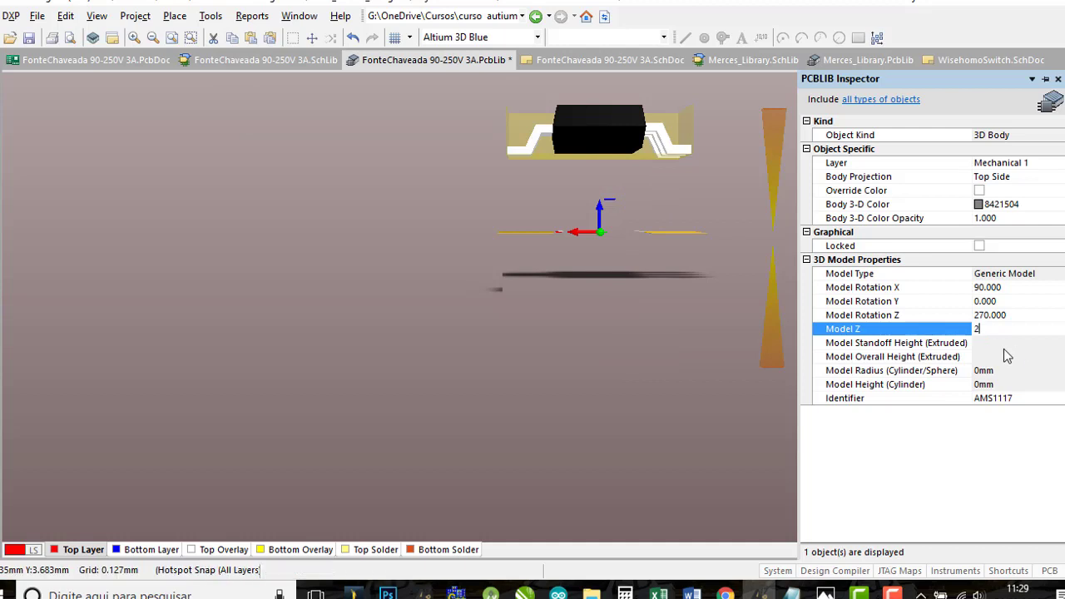
{"action": "type", "text": "2"}
{"action": "key", "text": "Return"}
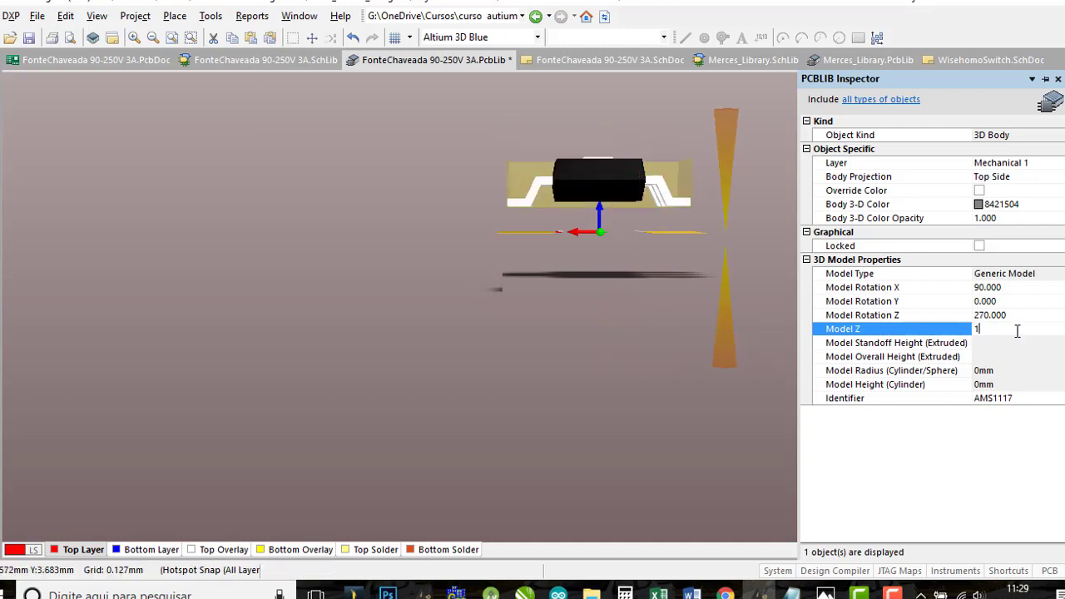
{"action": "type", "text": "1"}
{"action": "key", "text": "Return"}
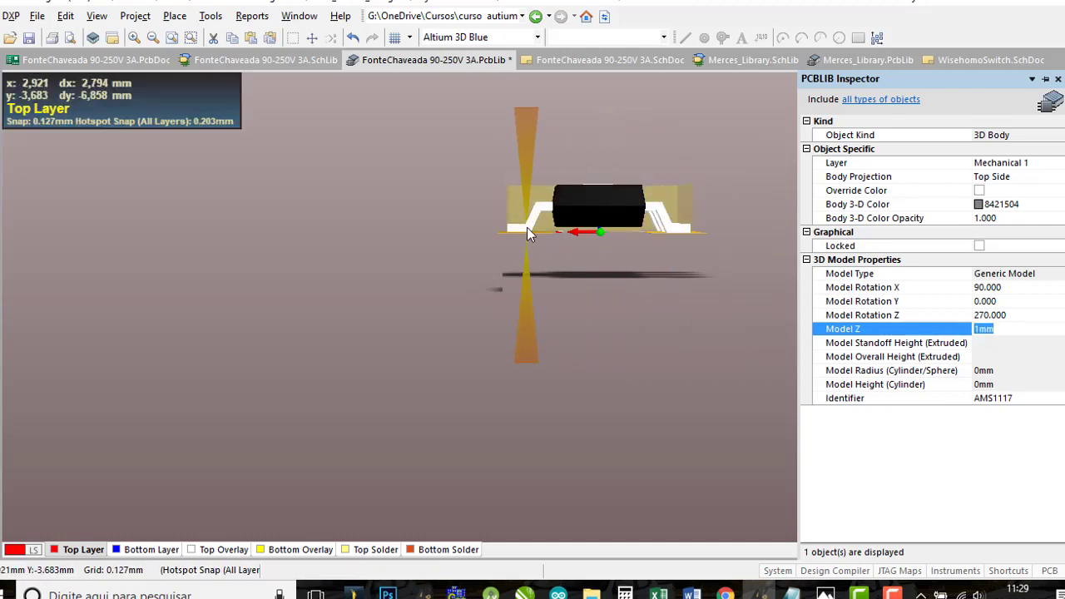
Examine from close up and several 3D angles how the AMS1117 leads and tab sit on the footprint pads.
{"action": "scroll", "coordinate": [529, 226], "scroll_direction": "up", "scroll_amount": 5, "text": "ctrl"}
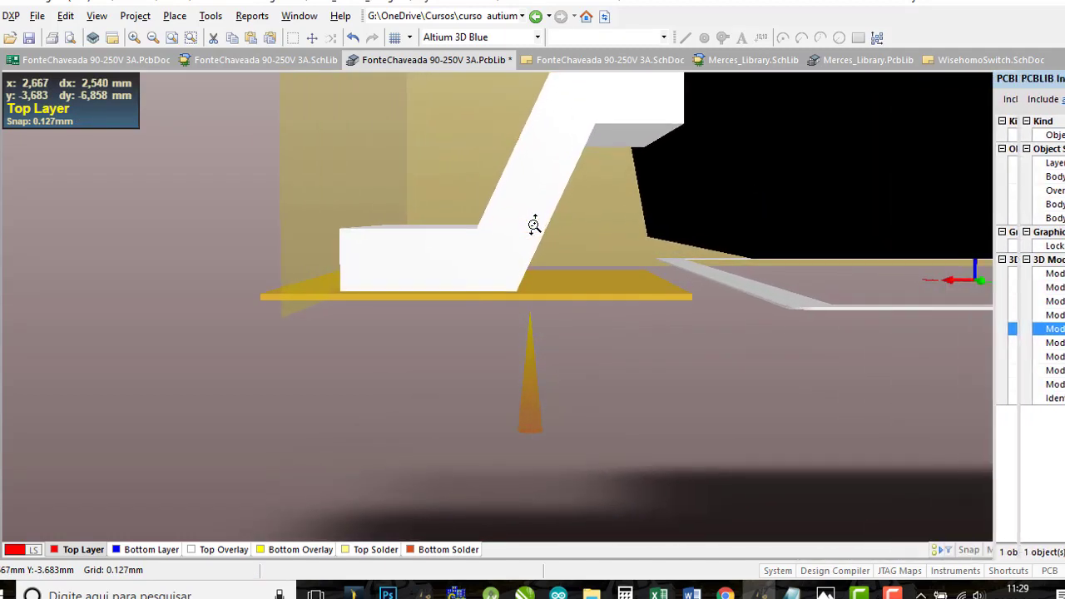
{"action": "right_click_drag", "start_coordinate": [642, 273], "coordinate": [609, 428], "text": "shift"}
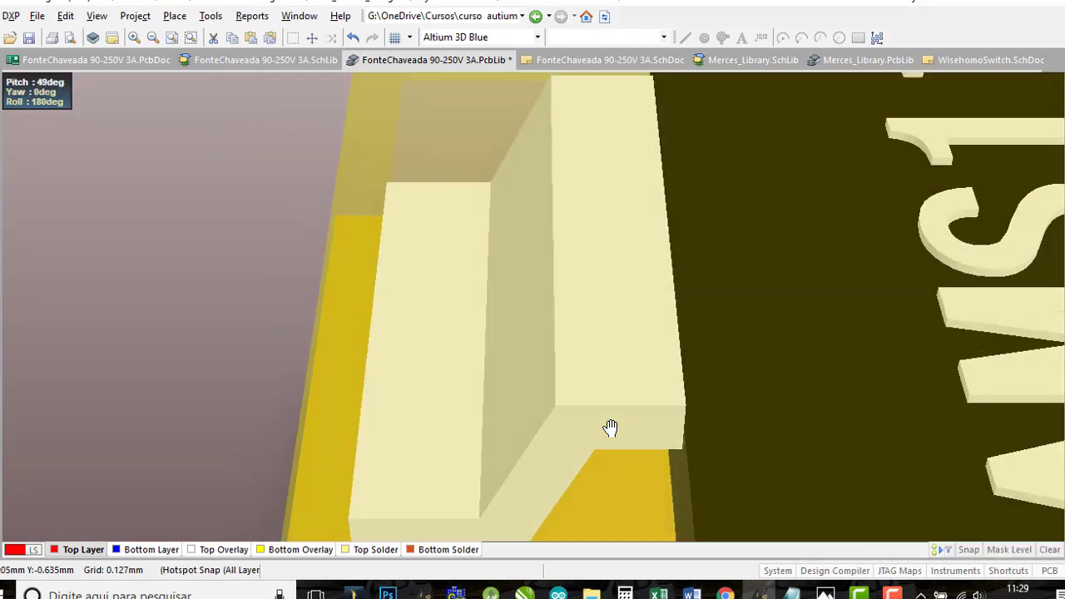
{"action": "scroll", "coordinate": [658, 357], "scroll_direction": "down", "scroll_amount": 4, "text": "ctrl"}
{"action": "right_click_drag", "start_coordinate": [704, 329], "coordinate": [698, 402], "text": "shift"}
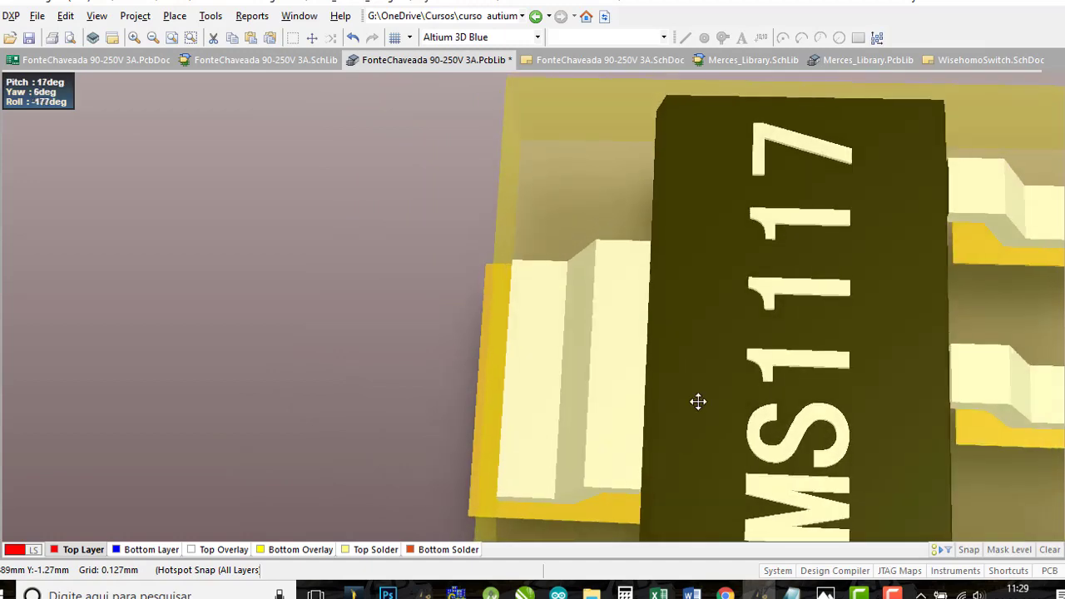
{"action": "scroll", "coordinate": [780, 322], "scroll_direction": "down", "scroll_amount": 4, "text": "ctrl"}
{"action": "right_click_drag", "start_coordinate": [908, 355], "coordinate": [966, 316], "text": "shift"}
{"action": "right_click_drag", "start_coordinate": [927, 409], "coordinate": [840, 399], "text": "shift"}
{"action": "right_click_drag", "start_coordinate": [668, 290], "coordinate": [374, 127]}
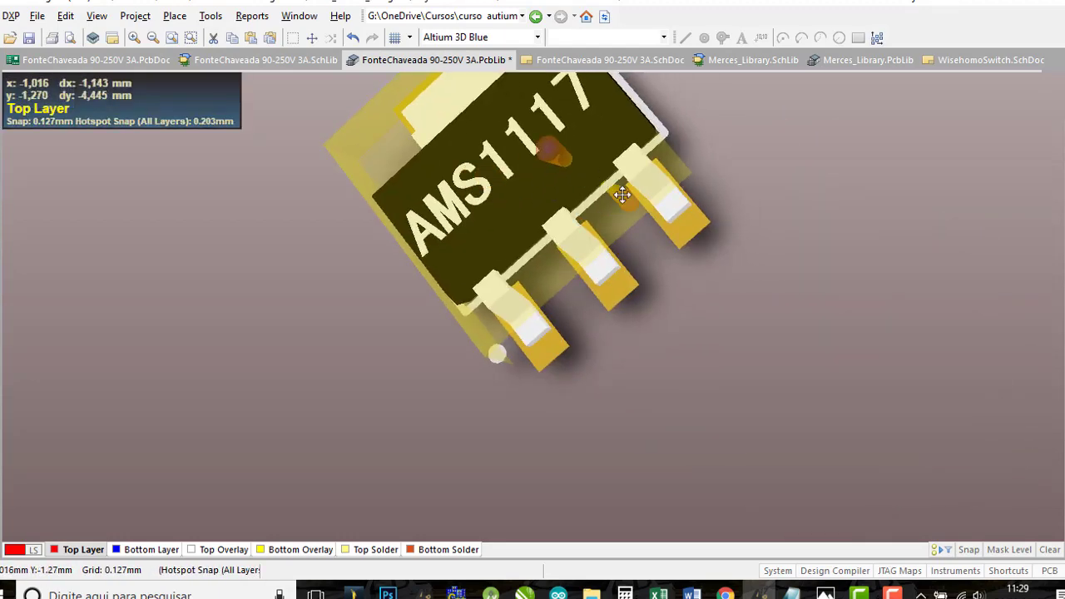
{"action": "right_click_drag", "start_coordinate": [623, 194], "coordinate": [608, 352], "text": "shift"}
{"action": "right_click_drag", "start_coordinate": [846, 358], "coordinate": [541, 297], "text": "shift"}
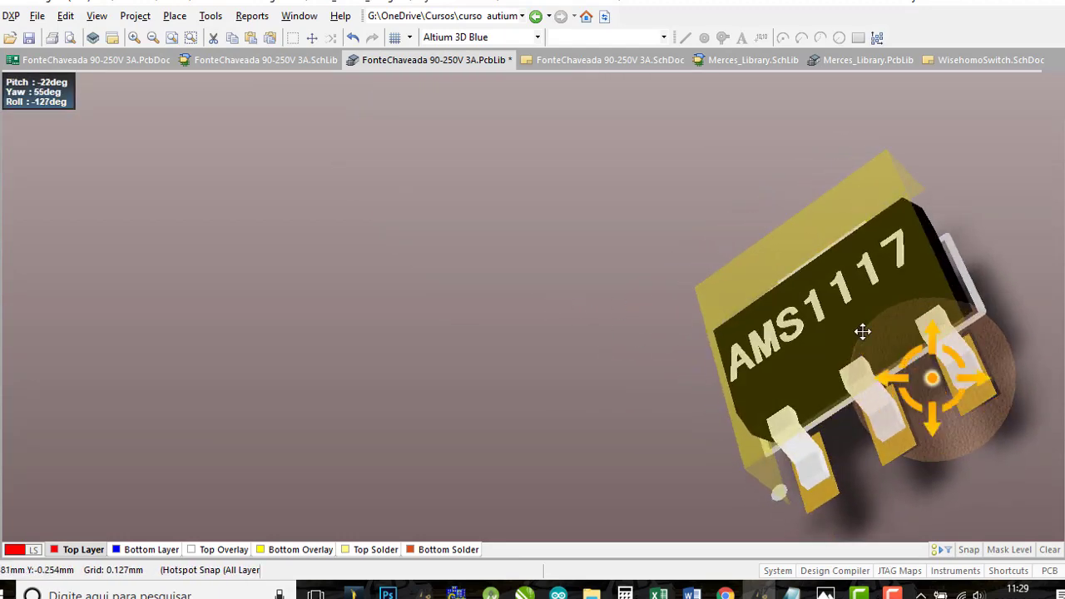
{"action": "right_click_drag", "start_coordinate": [863, 332], "coordinate": [644, 231]}
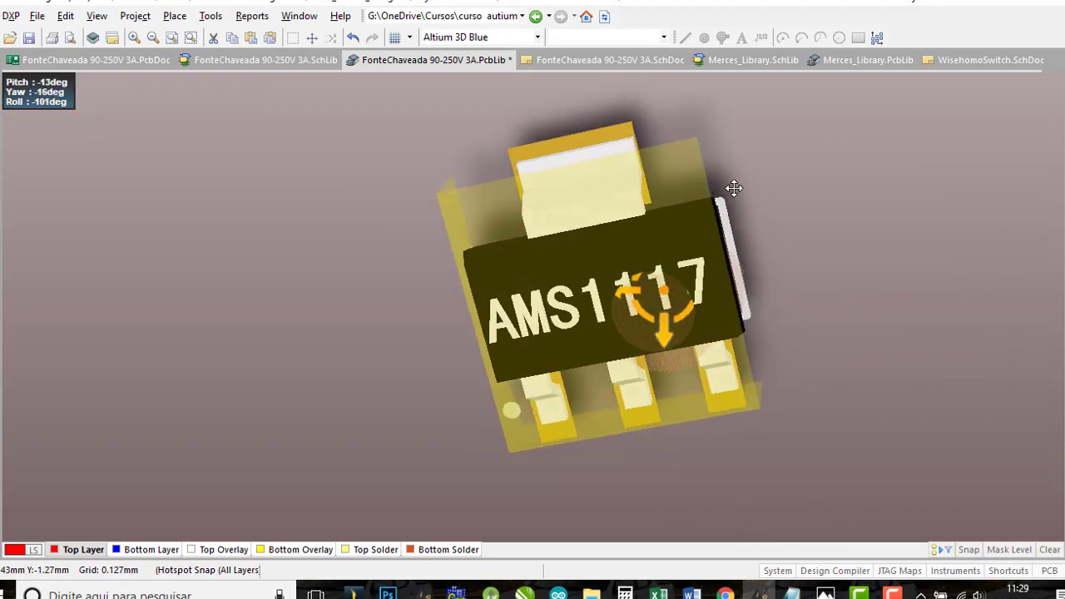
{"action": "right_click_drag", "start_coordinate": [734, 188], "coordinate": [608, 258], "text": "shift"}
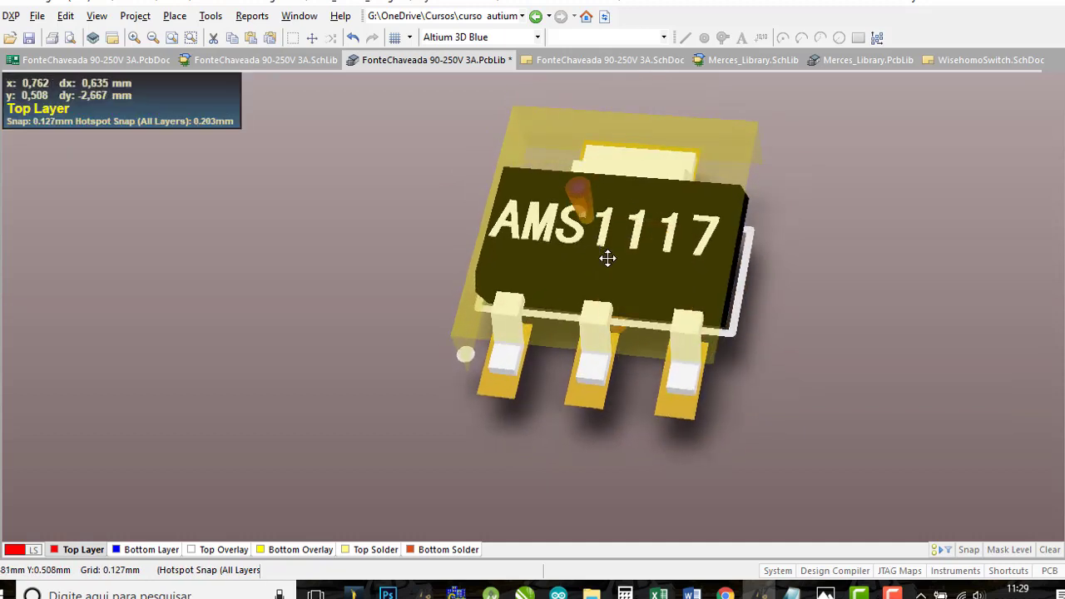
Save the PCB library with the AMS1117 body in place and deselect the body.
{"action": "left_click", "coordinate": [30, 40]}
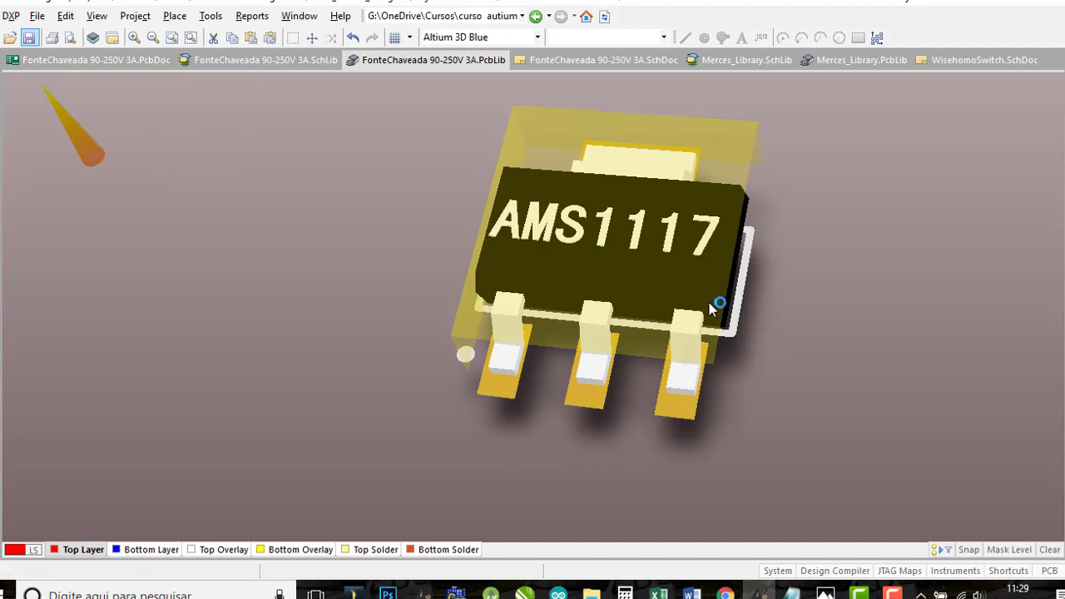
{"action": "right_click_drag", "start_coordinate": [534, 357], "coordinate": [599, 274]}
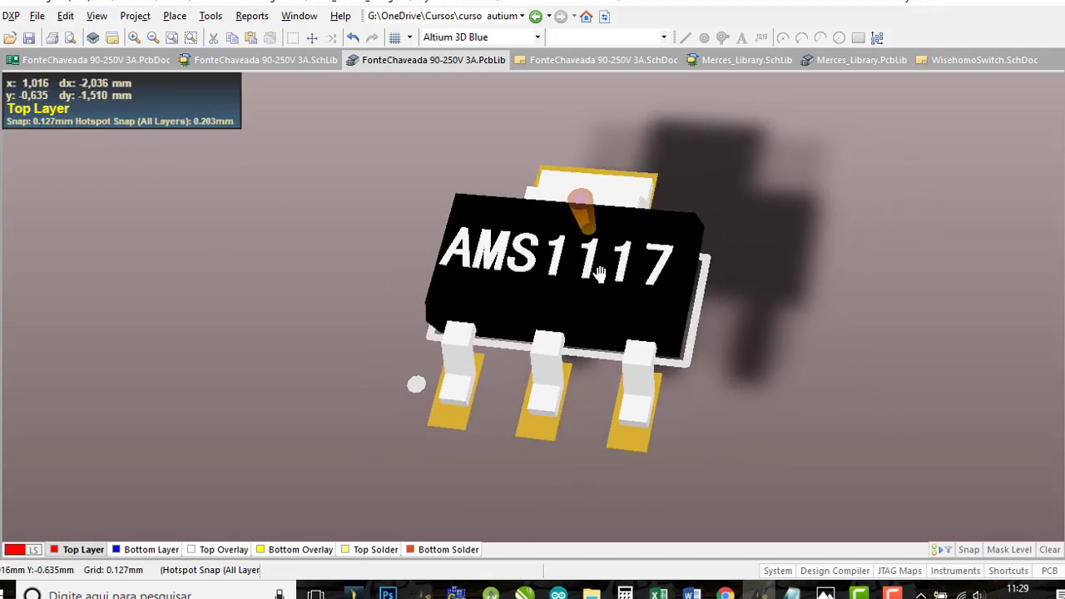
{"action": "left_click", "coordinate": [210, 16]}
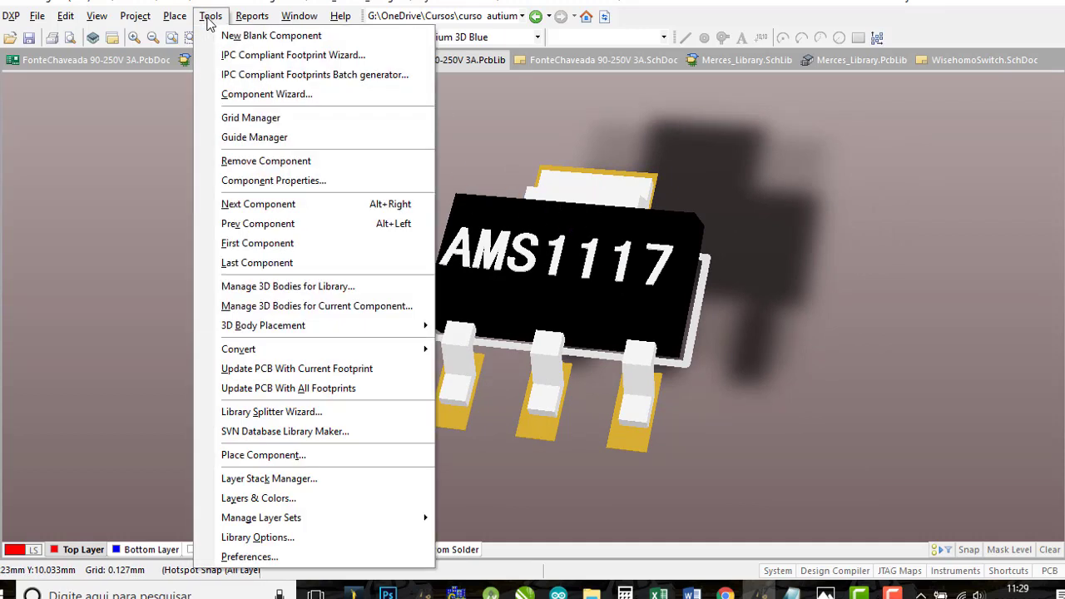
{"action": "left_click", "coordinate": [873, 281]}
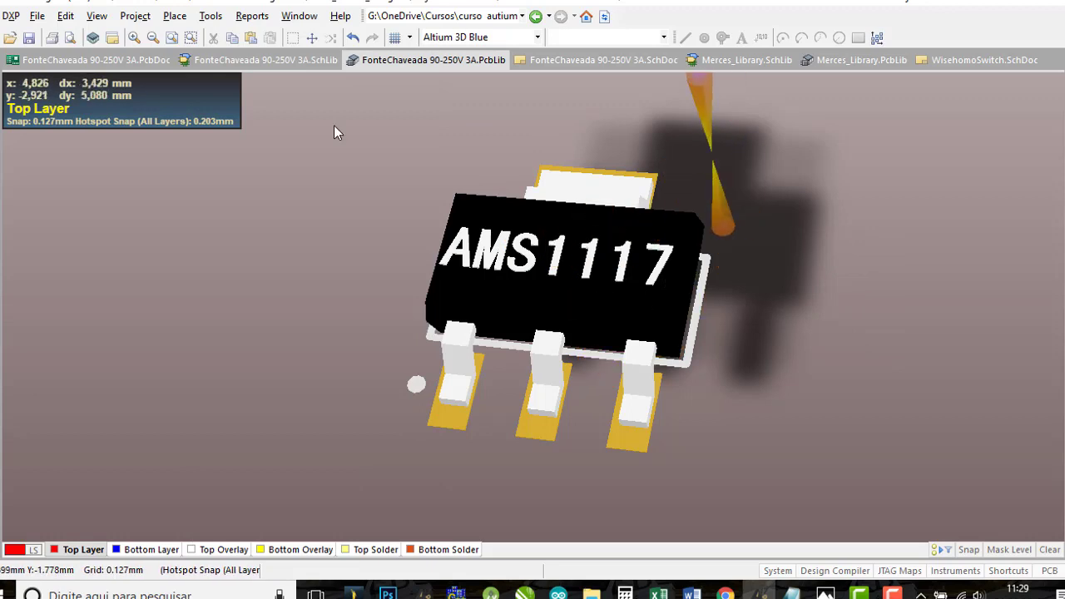
Switch to FonteChaveada 90-250V 3A.SchLib and open the MOSFET symbol that uses the TO252 footprint from its component list.
{"action": "left_click", "coordinate": [225, 58]}
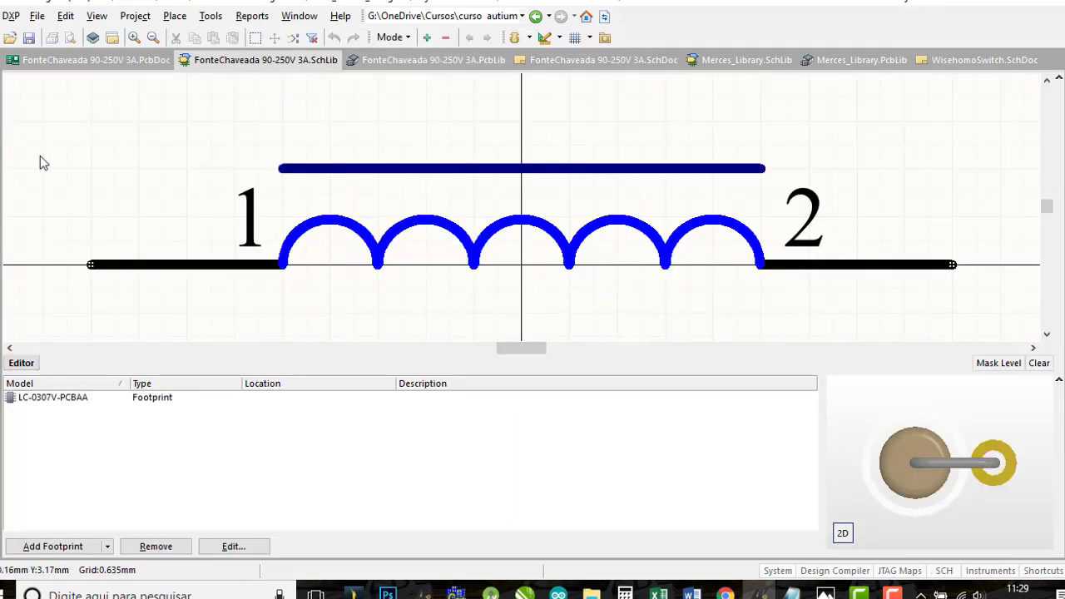
{"action": "left_click", "coordinate": [0, 158]}
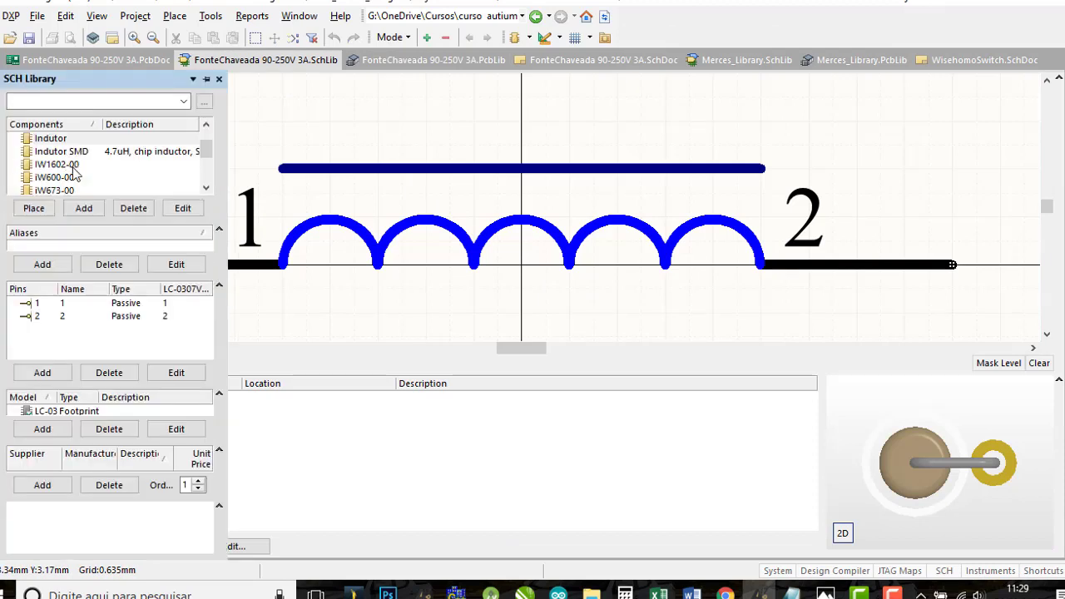
{"action": "scroll", "coordinate": [73, 172], "scroll_direction": "down", "scroll_amount": 1}
{"action": "left_click", "coordinate": [70, 166]}
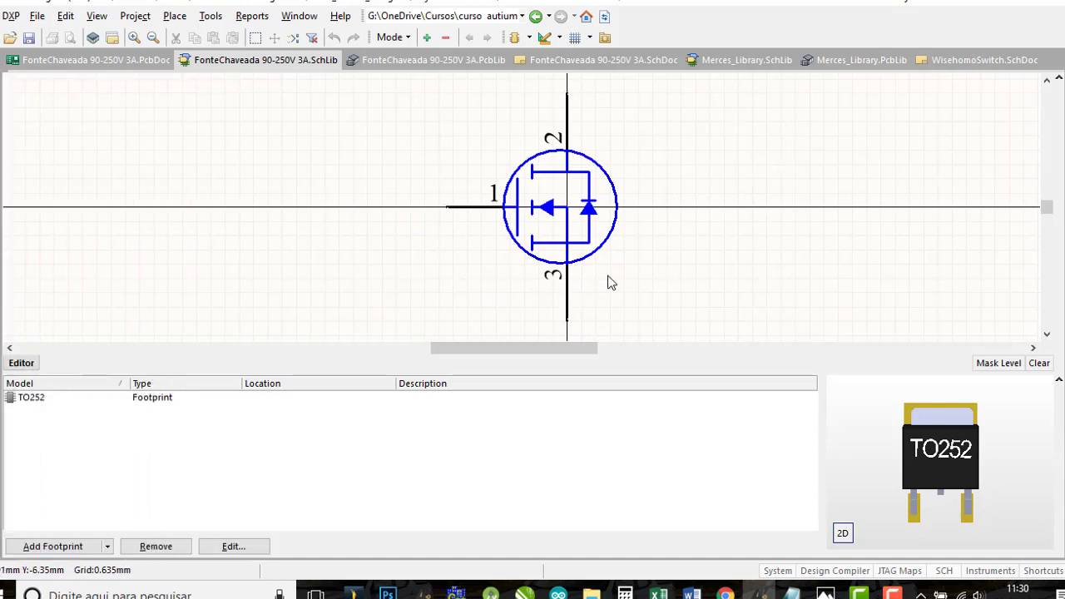
Add the SOT230P700X180-4N footprint from FonteChaveada 90-250V 3A.PcbLib to the MOSFET symbol as a second footprint model.
{"action": "right_click_drag", "start_coordinate": [516, 259], "coordinate": [552, 245]}
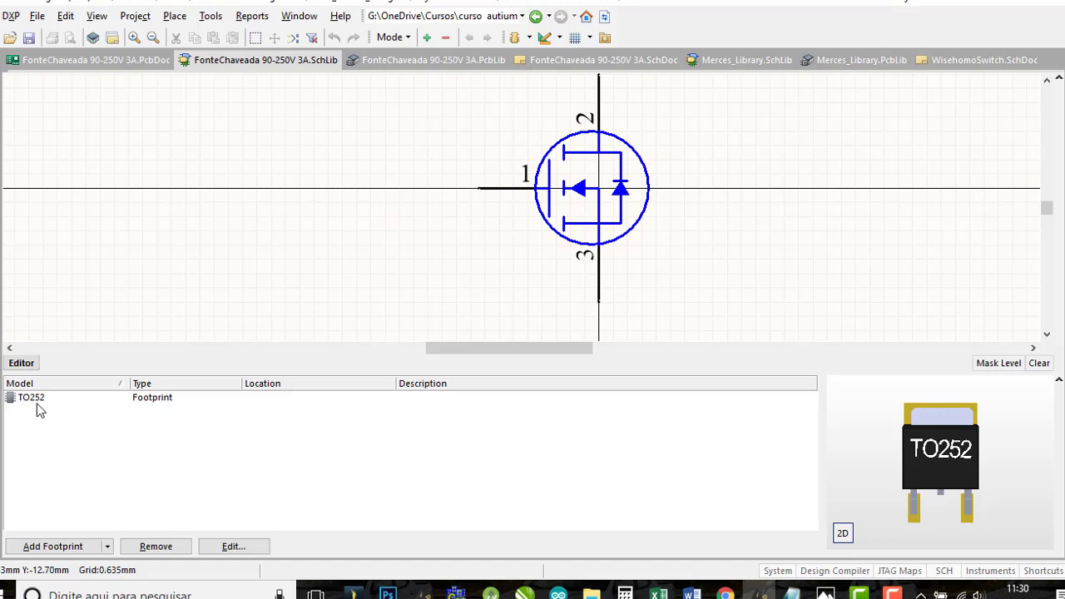
{"action": "left_click", "coordinate": [58, 546]}
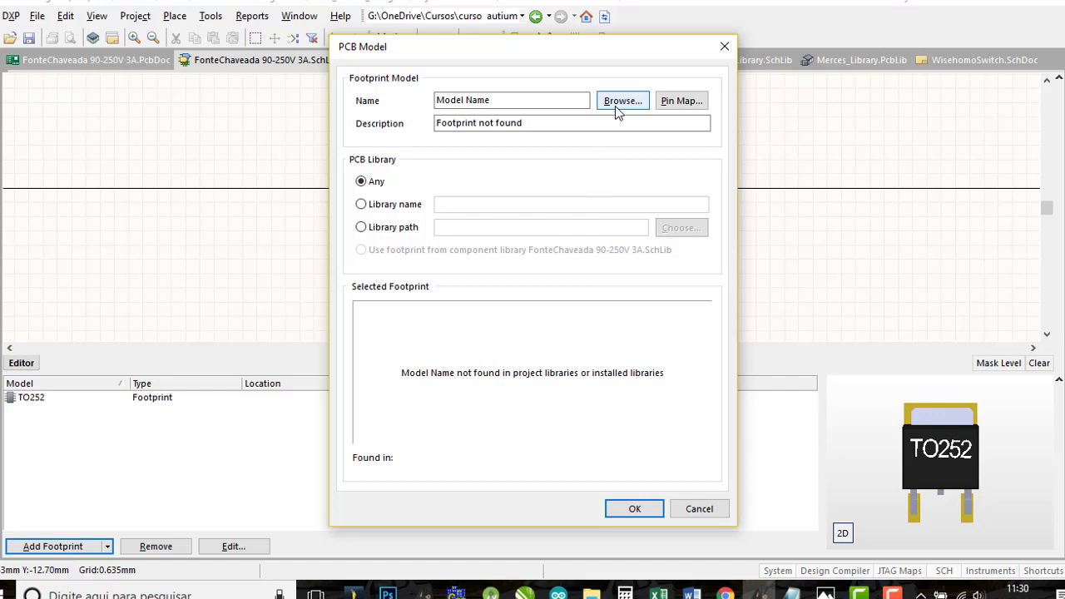
{"action": "left_click", "coordinate": [619, 101]}
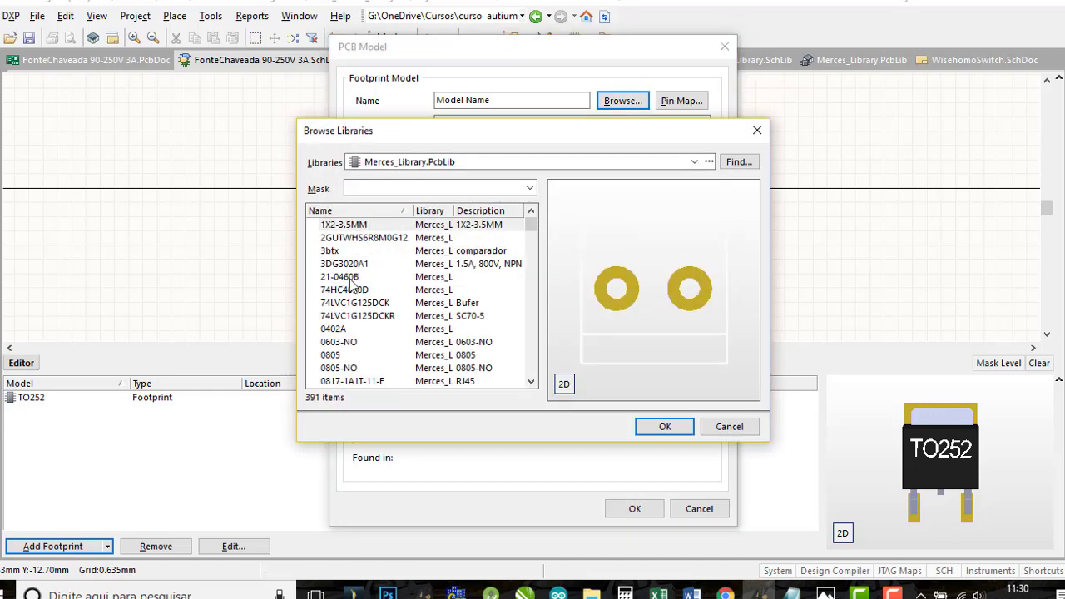
{"action": "left_click", "coordinate": [695, 162]}
{"action": "left_click", "coordinate": [562, 192]}
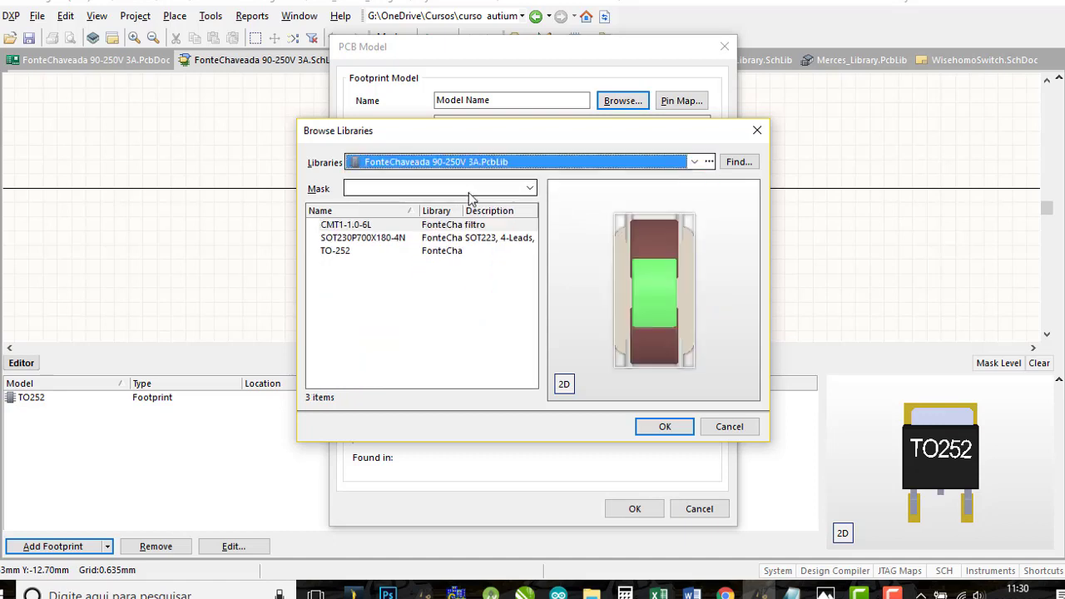
{"action": "left_click", "coordinate": [339, 252]}
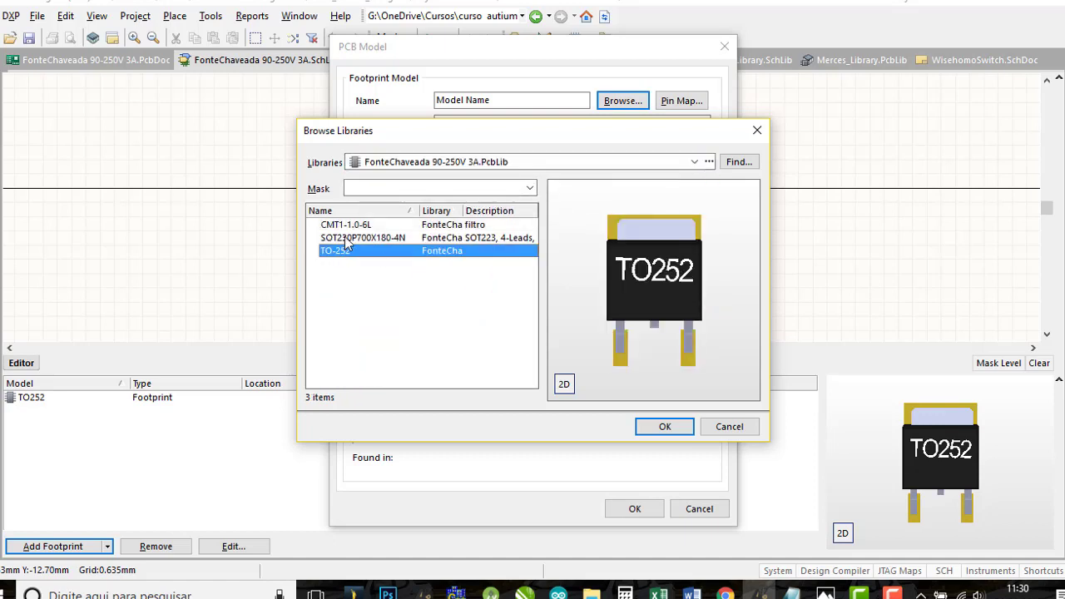
{"action": "left_click", "coordinate": [348, 238]}
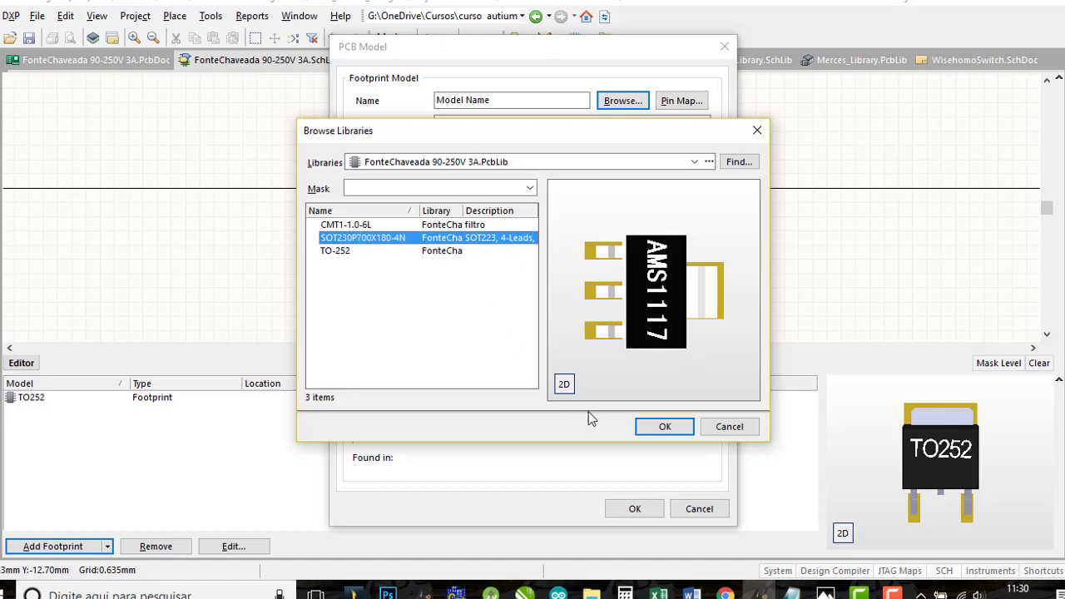
{"action": "left_click", "coordinate": [670, 430]}
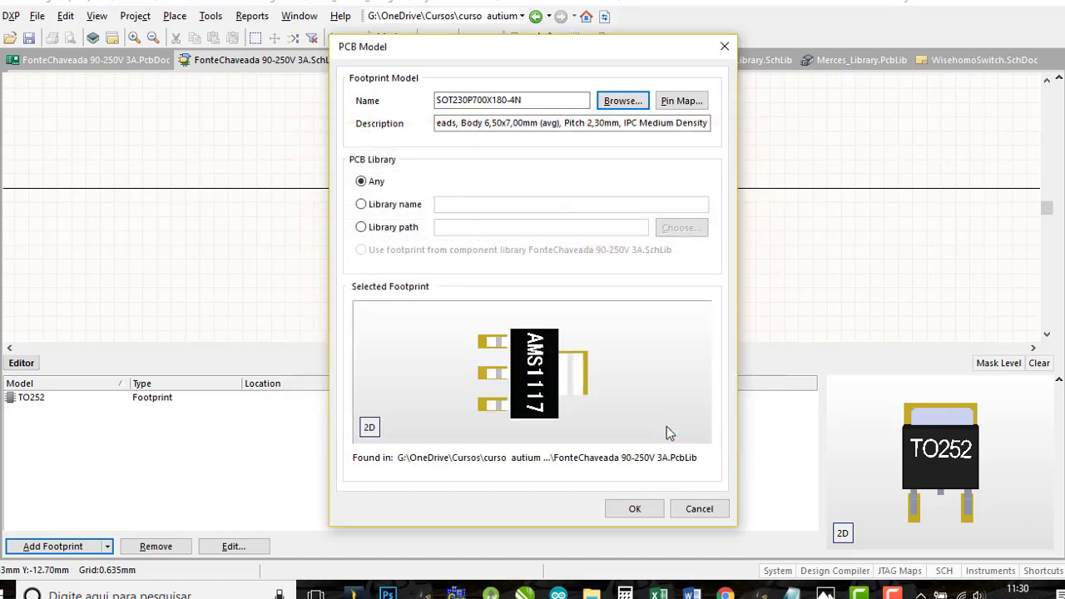
{"action": "left_click", "coordinate": [636, 509]}
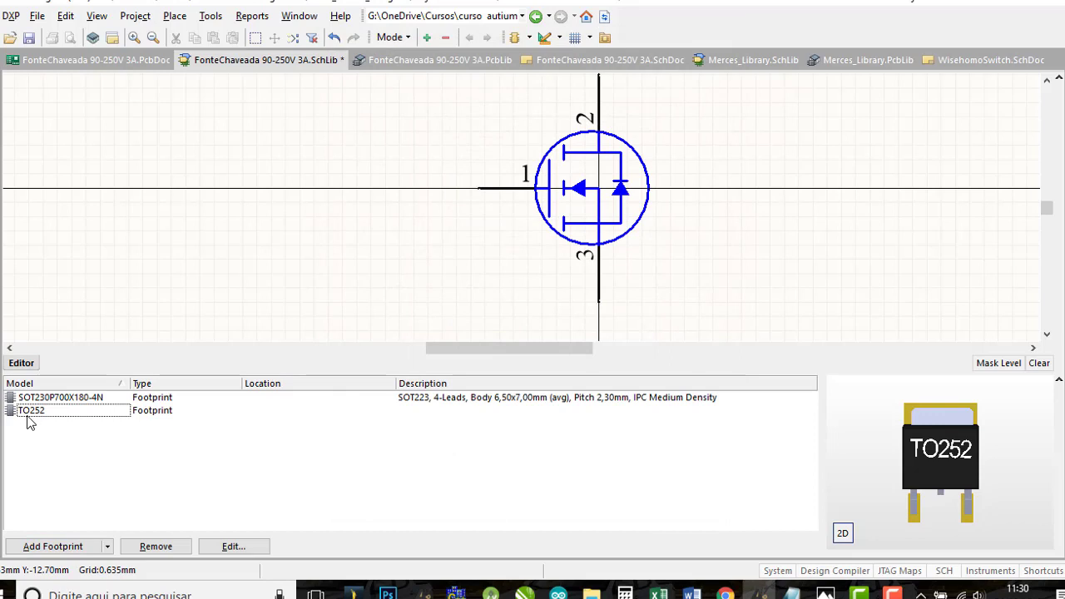
Preview the SOT230P700X180-4N and TO252 footprint models attached to the MOSFET symbol in turn.
{"action": "left_click", "coordinate": [43, 399]}
{"action": "left_click", "coordinate": [38, 413]}
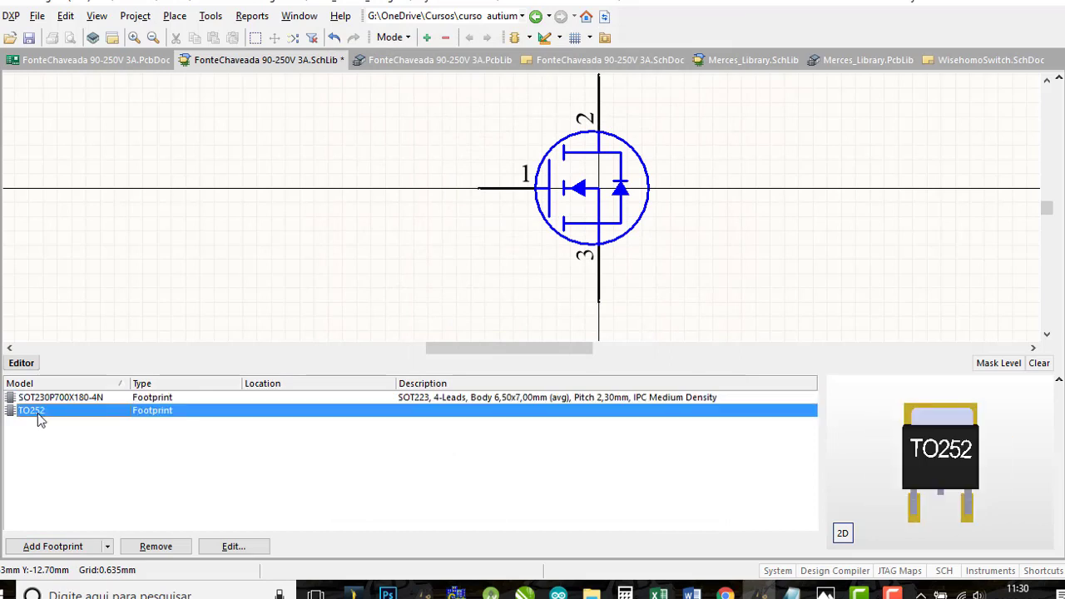
{"action": "left_click", "coordinate": [43, 398]}
{"action": "left_click", "coordinate": [37, 412]}
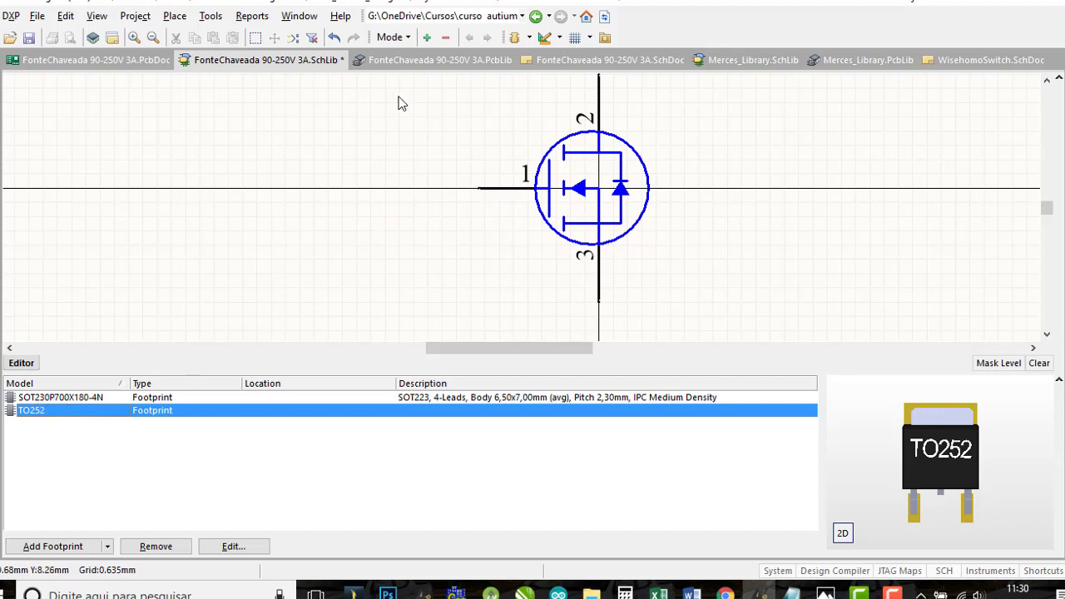
Switch to FonteChaveada 90-250V 3A.SchDoc and add the SOT230P700X180-4N footprint from FonteChaveada 90-250V 3A.PcbLib to transistor Q1.
{"action": "left_click", "coordinate": [29, 40]}
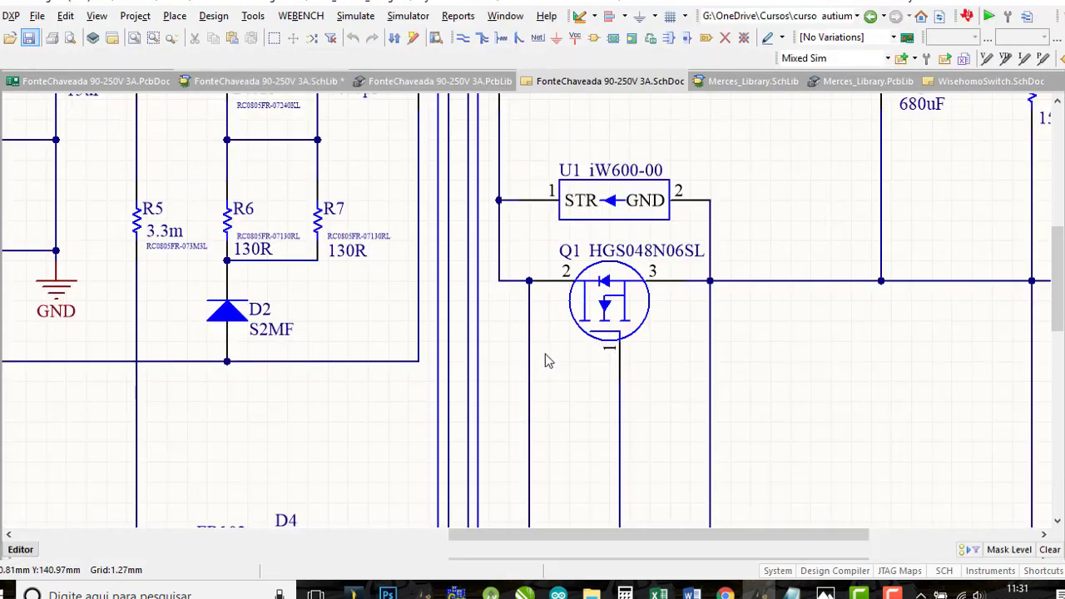
{"action": "right_click_drag", "start_coordinate": [680, 387], "coordinate": [649, 363]}
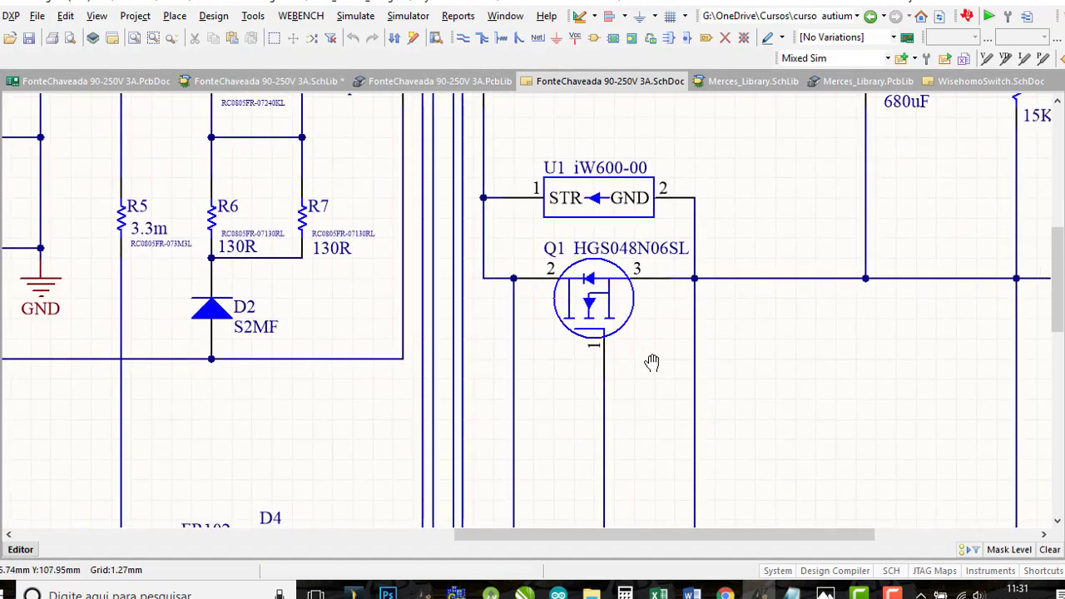
{"action": "double_click", "coordinate": [589, 297]}
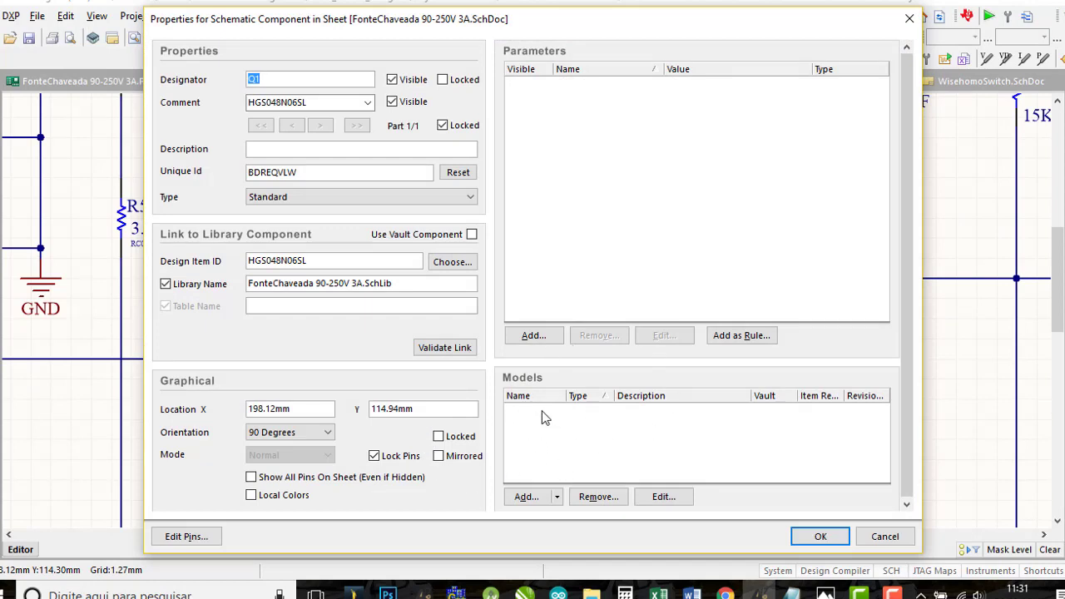
{"action": "left_click", "coordinate": [524, 496]}
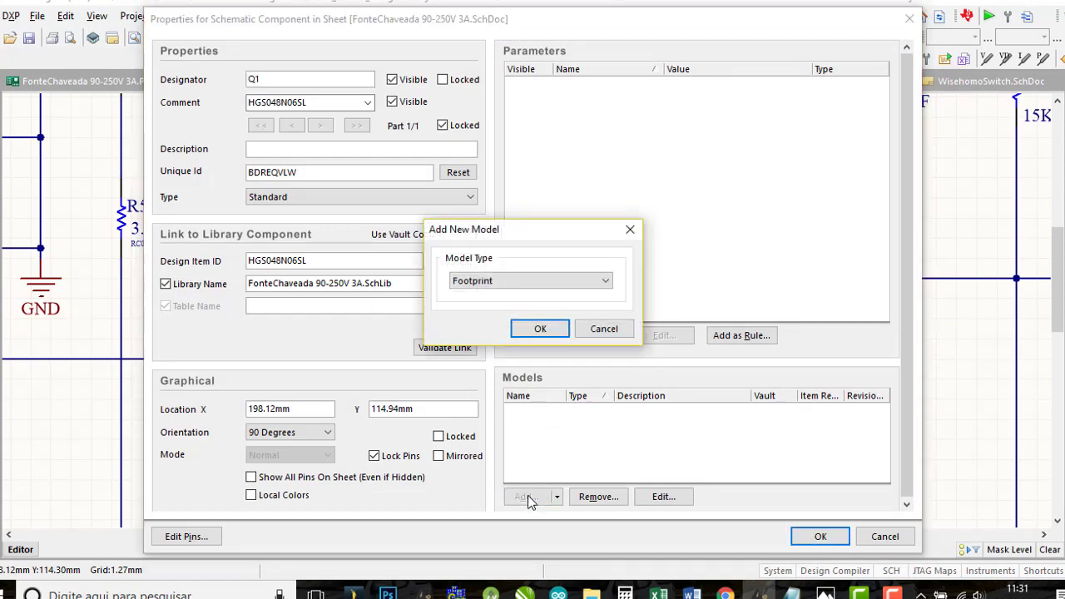
{"action": "left_click", "coordinate": [541, 329]}
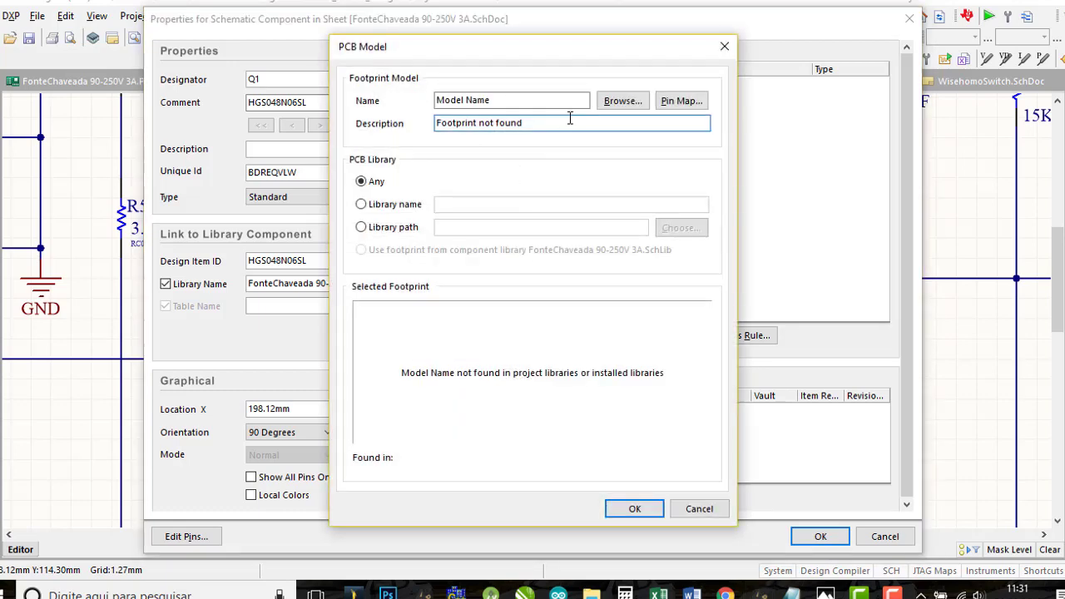
{"action": "left_click", "coordinate": [622, 101]}
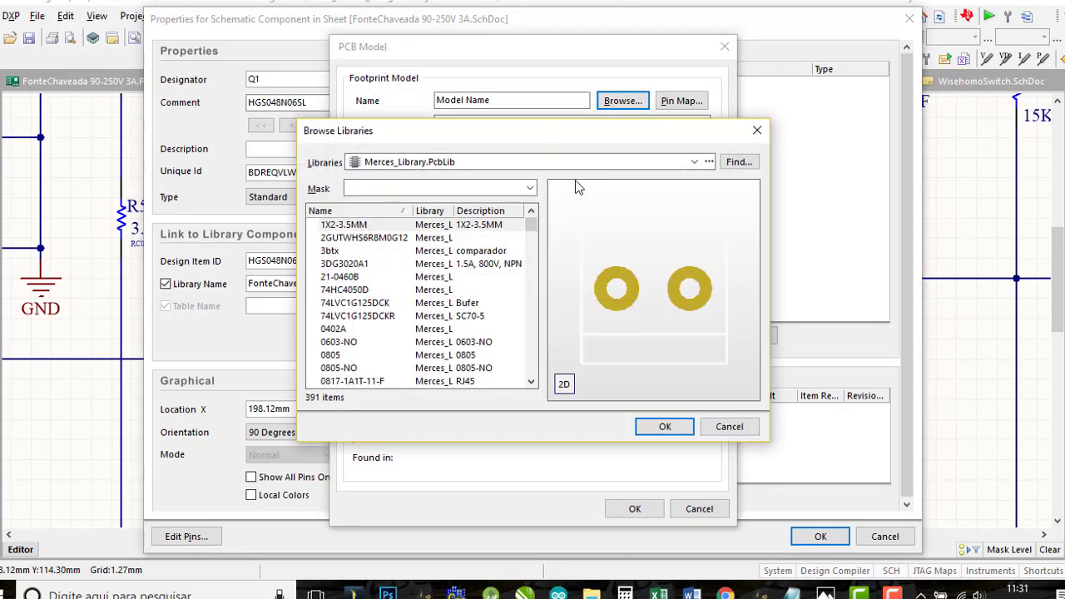
{"action": "left_click", "coordinate": [657, 163]}
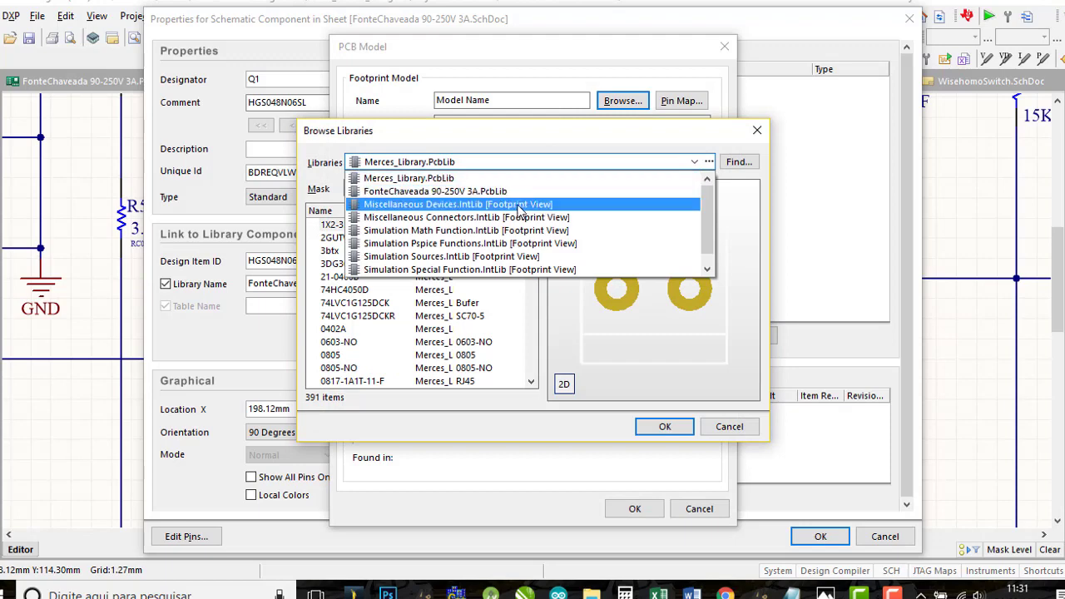
{"action": "left_click", "coordinate": [509, 197]}
{"action": "left_click", "coordinate": [379, 238]}
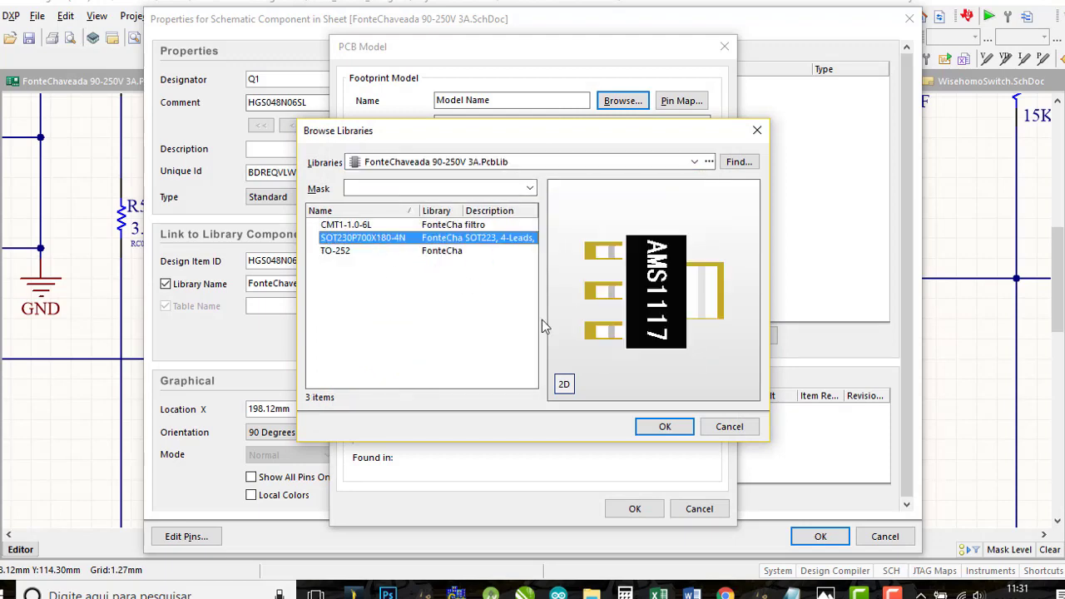
{"action": "left_click", "coordinate": [665, 427]}
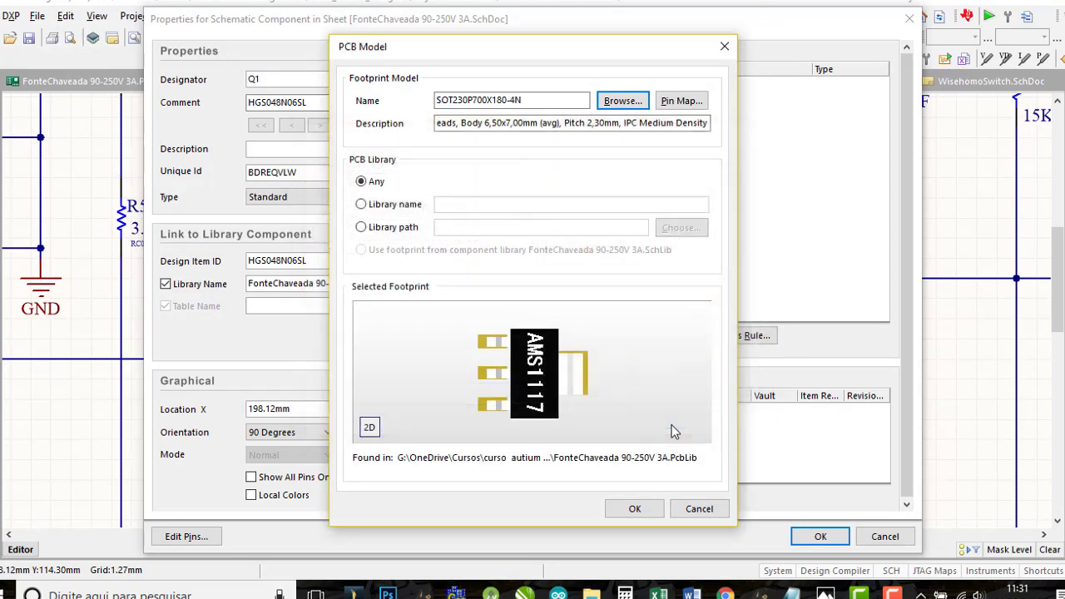
{"action": "left_click", "coordinate": [634, 509]}
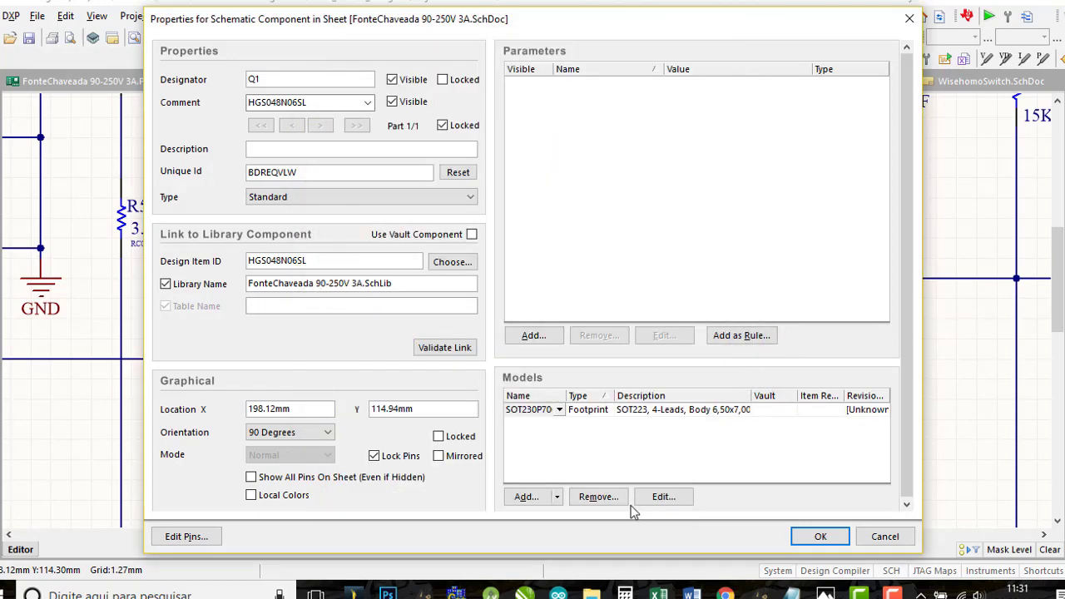
Add the TO-252 footprint from FonteChaveada 90-250V 3A.PcbLib to Q1 as an additional footprint model.
{"action": "left_click", "coordinate": [531, 497]}
{"action": "left_click", "coordinate": [540, 329]}
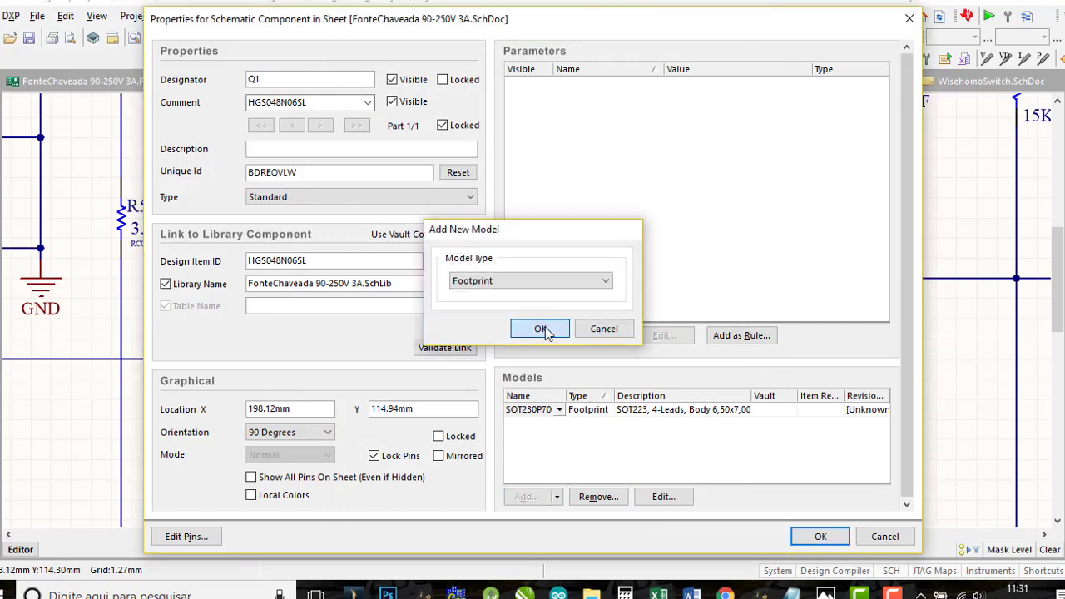
{"action": "left_click", "coordinate": [618, 102]}
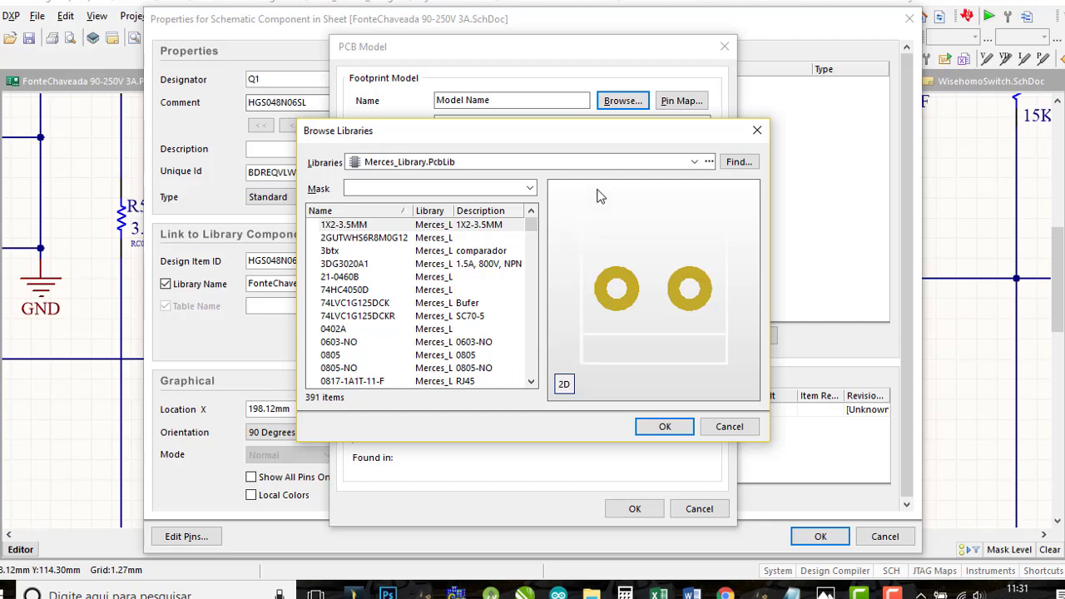
{"action": "left_click", "coordinate": [695, 161]}
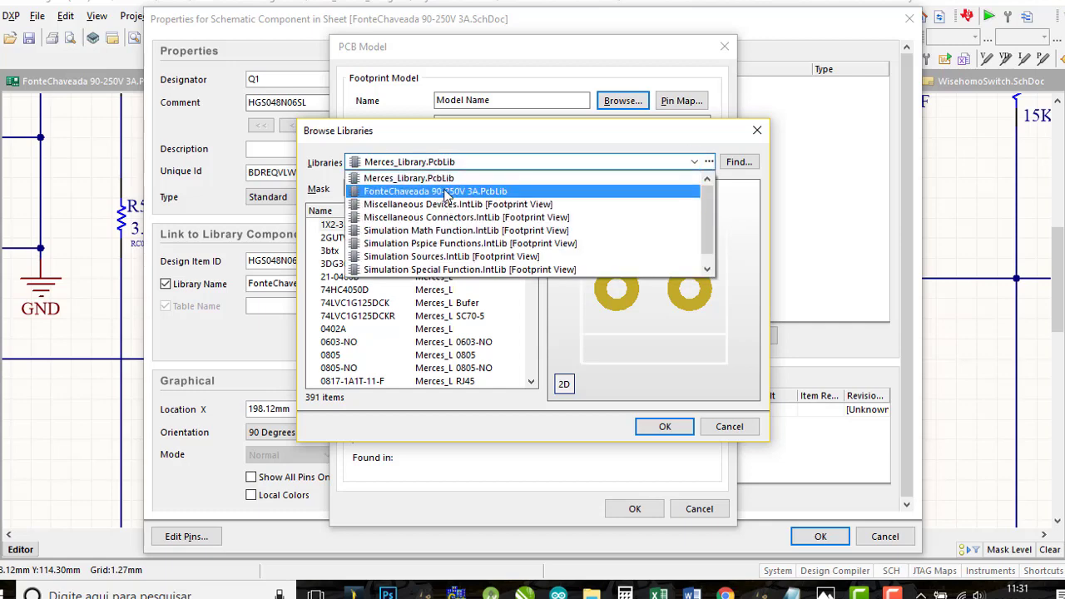
{"action": "left_click", "coordinate": [446, 192]}
{"action": "left_click", "coordinate": [337, 251]}
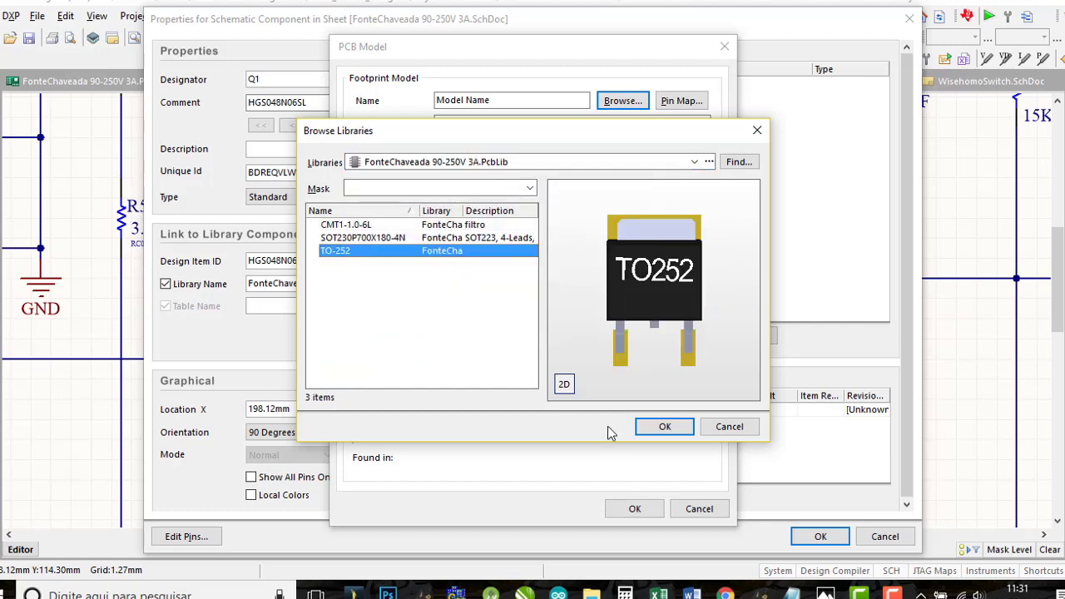
{"action": "left_click", "coordinate": [662, 427]}
{"action": "left_click", "coordinate": [638, 510]}
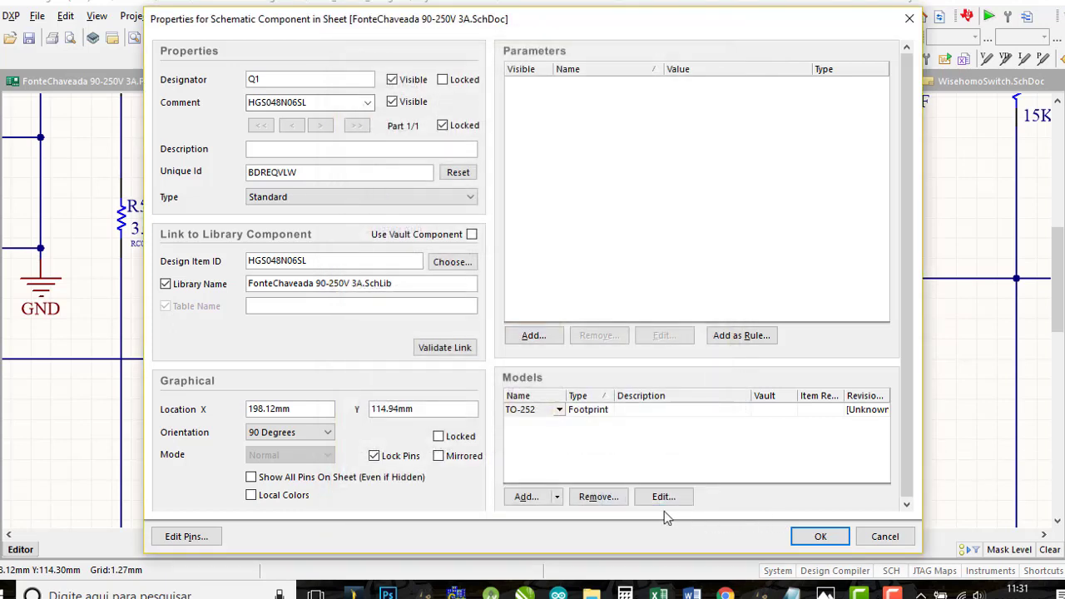
Make SOT230P700X180-4N the active footprint of Q1, apply the component properties and deselect the part.
{"action": "left_click", "coordinate": [560, 410]}
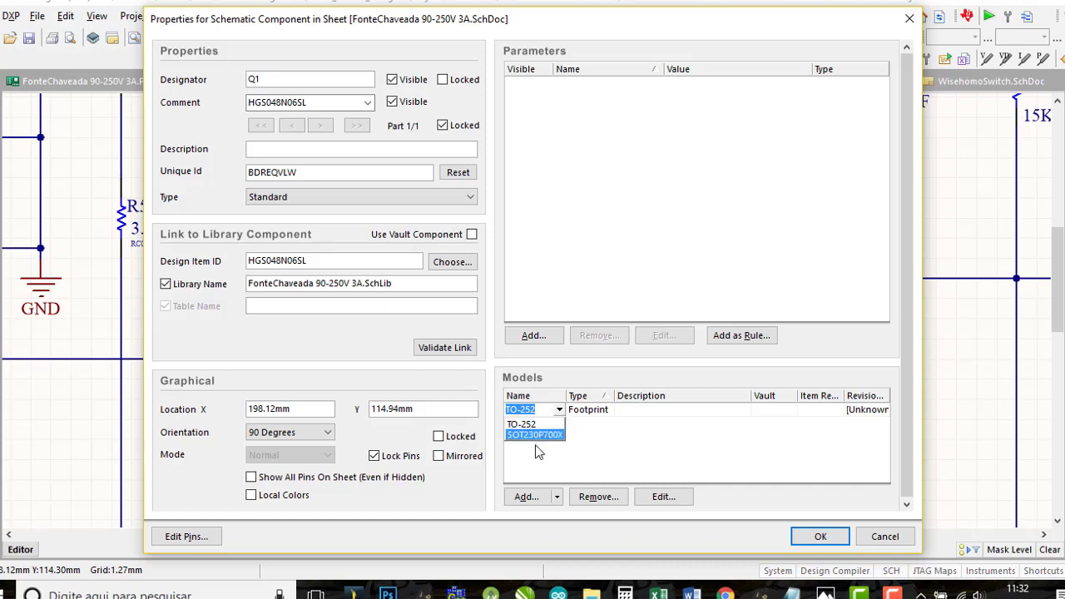
{"action": "key", "text": "Return"}
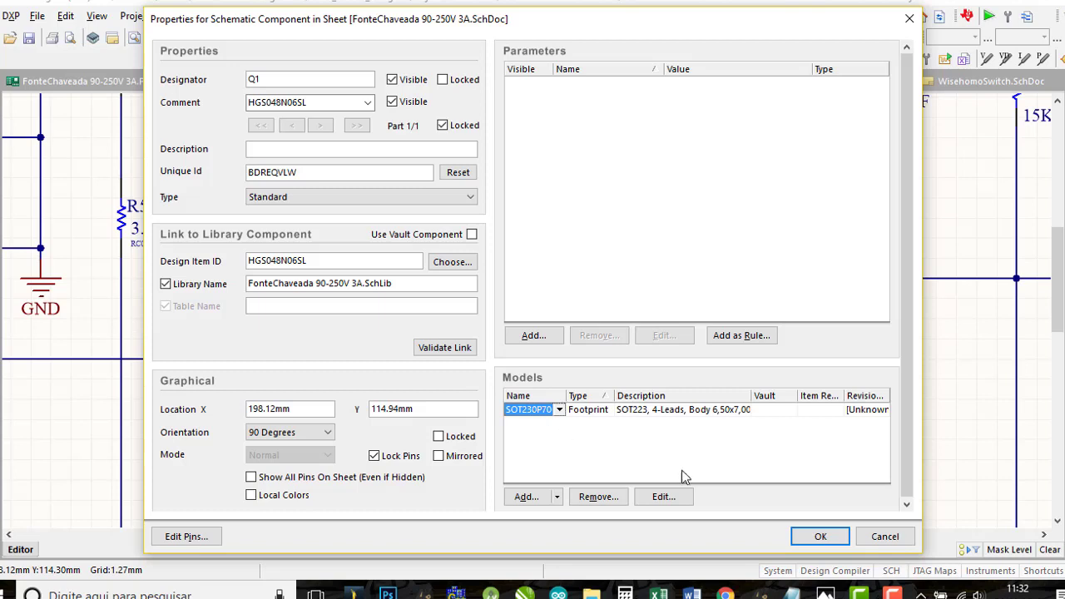
{"action": "left_click", "coordinate": [559, 412]}
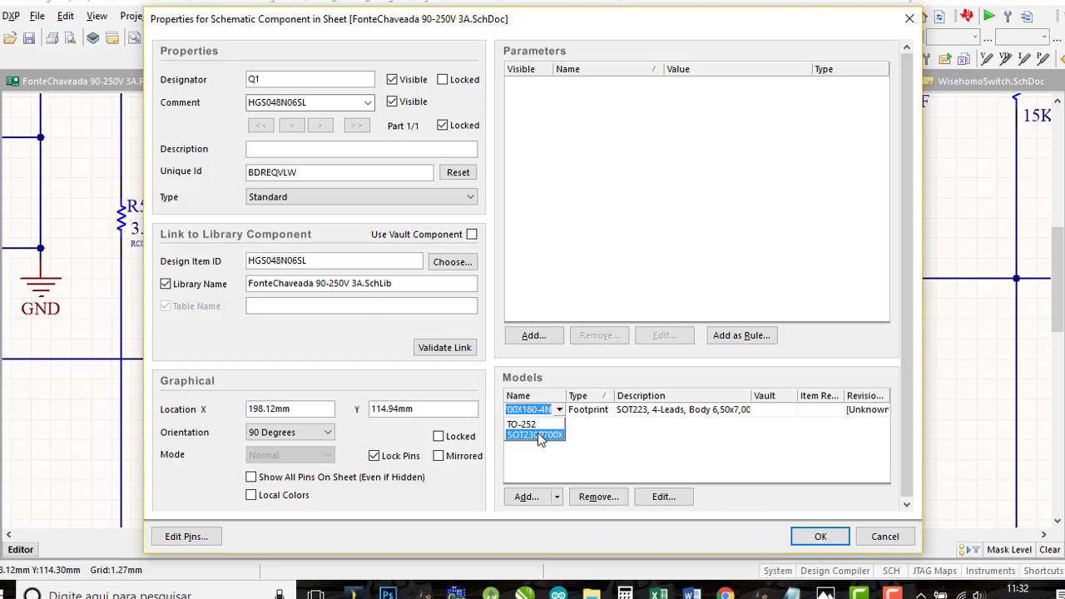
{"action": "left_click", "coordinate": [539, 435]}
{"action": "left_click", "coordinate": [809, 536]}
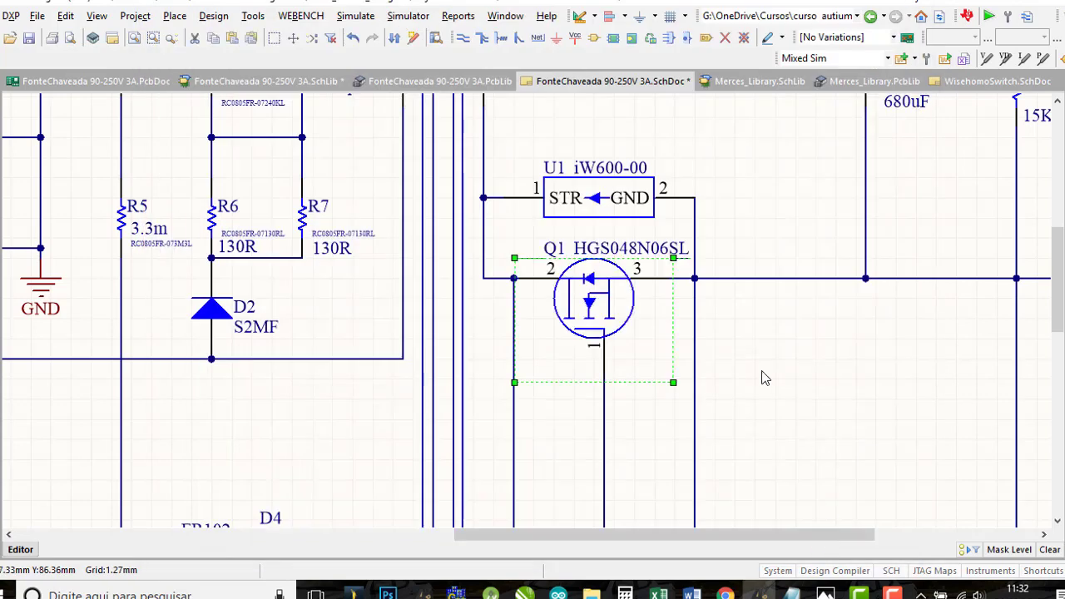
{"action": "left_click", "coordinate": [786, 392]}
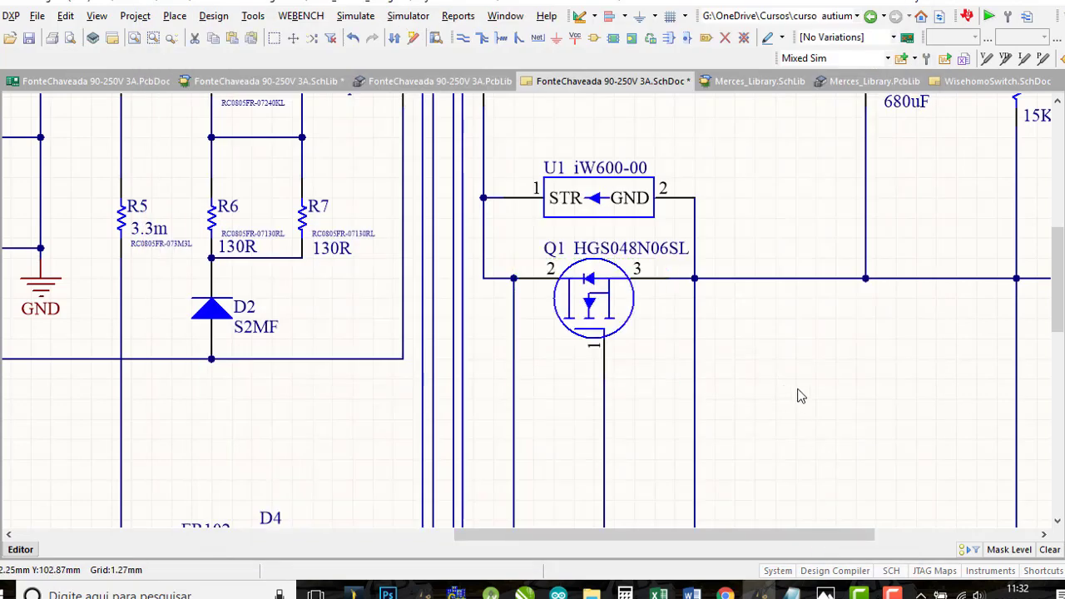
Set TO-252 as the active footprint of Q1, apply the component properties and deselect the part.
{"action": "double_click", "coordinate": [597, 306]}
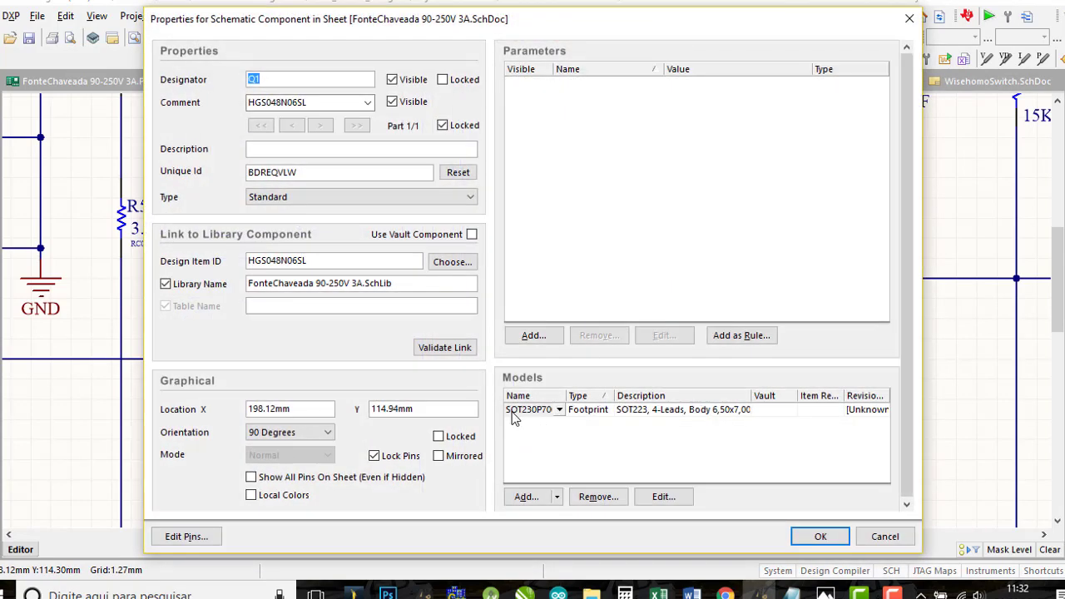
{"action": "left_click", "coordinate": [560, 410]}
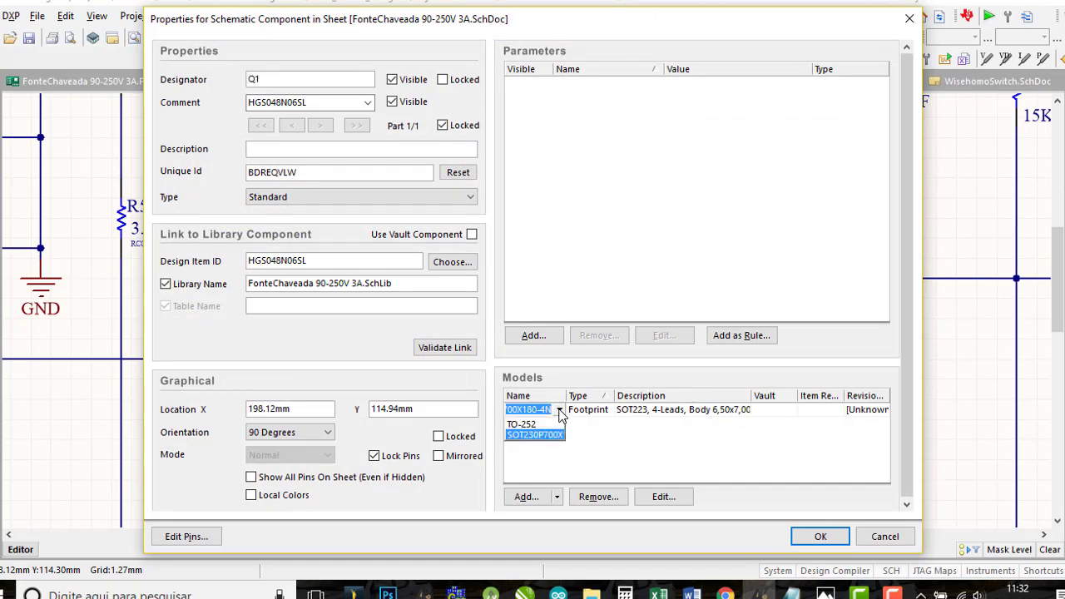
{"action": "left_click", "coordinate": [537, 425]}
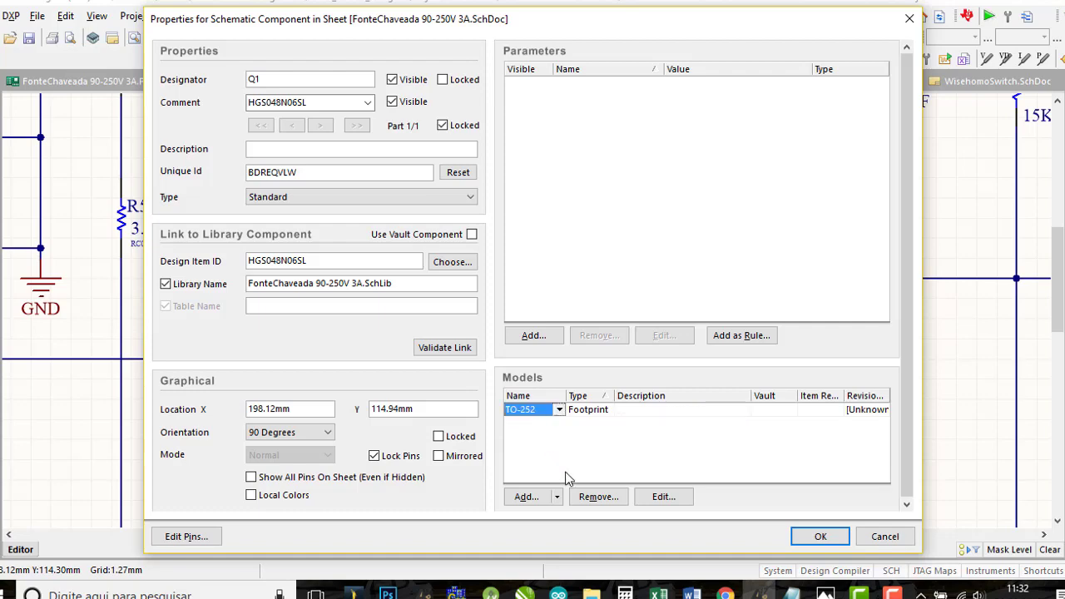
{"action": "left_click", "coordinate": [815, 539]}
{"action": "left_click", "coordinate": [761, 400]}
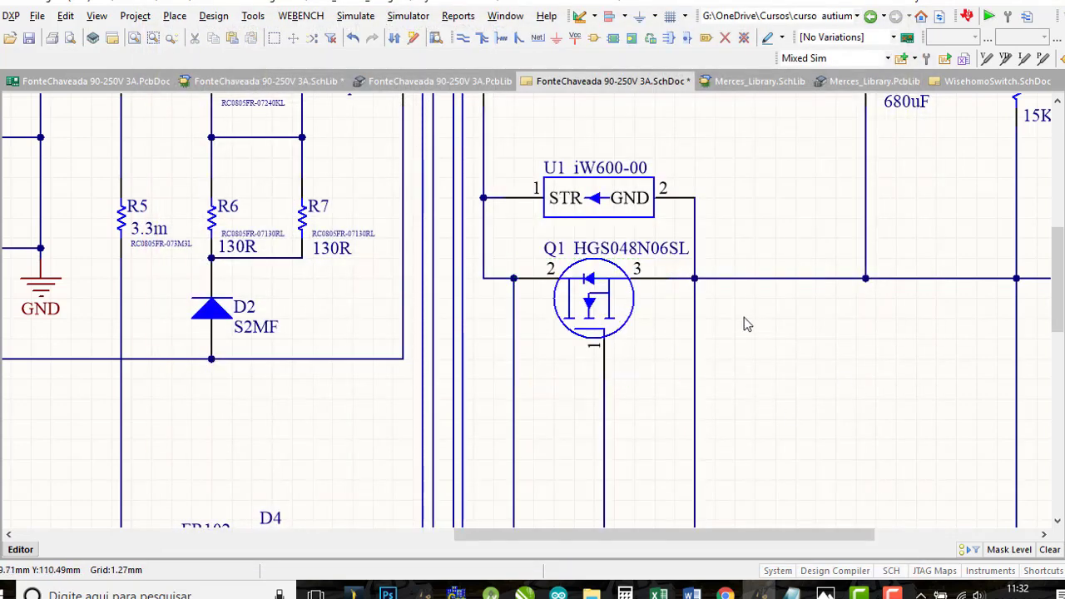
{"action": "scroll", "coordinate": [740, 331], "scroll_direction": "down", "scroll_amount": 1, "text": "ctrl"}
{"action": "scroll", "coordinate": [741, 331], "scroll_direction": "down", "scroll_amount": 1, "text": "ctrl"}
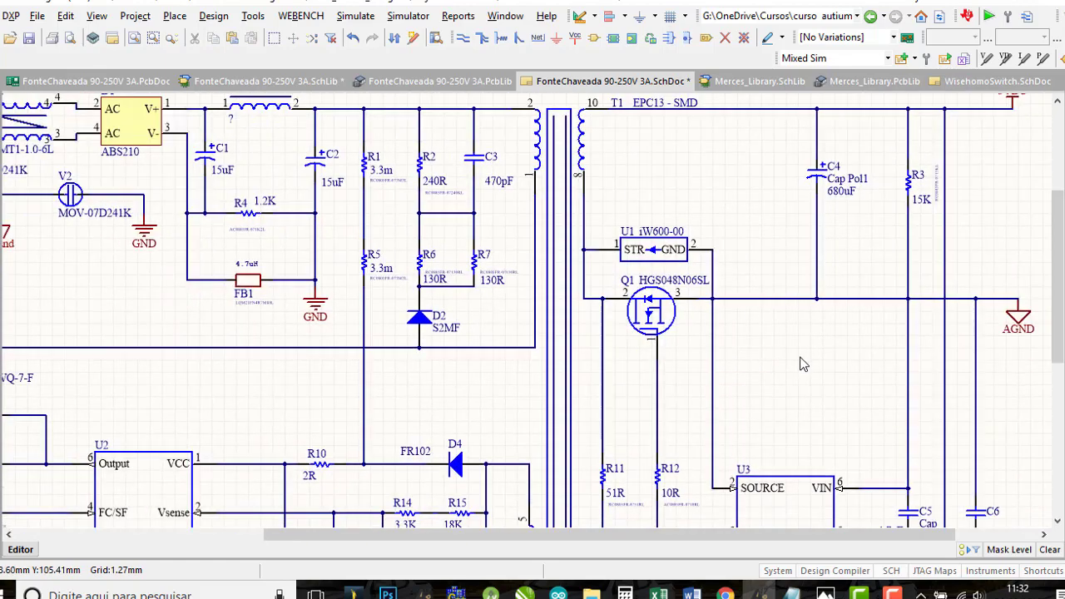
Switch to FonteChaveada 90-250V 3A.PcbLib and examine the SOT223 footprint's pads and body outline in the 2D view.
{"action": "right_click_drag", "start_coordinate": [801, 364], "coordinate": [759, 384]}
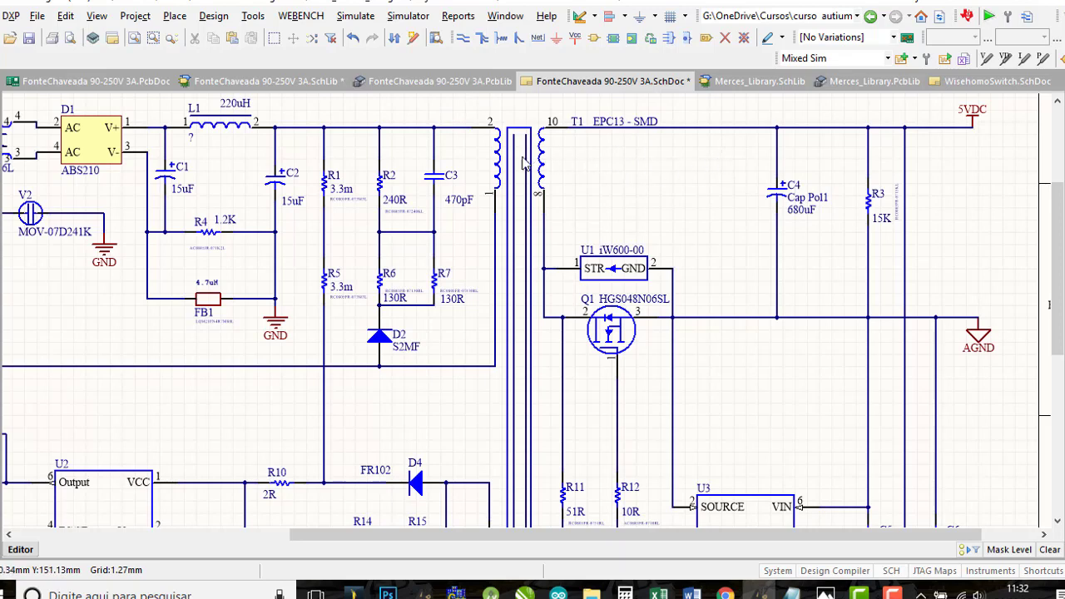
{"action": "left_click", "coordinate": [404, 83]}
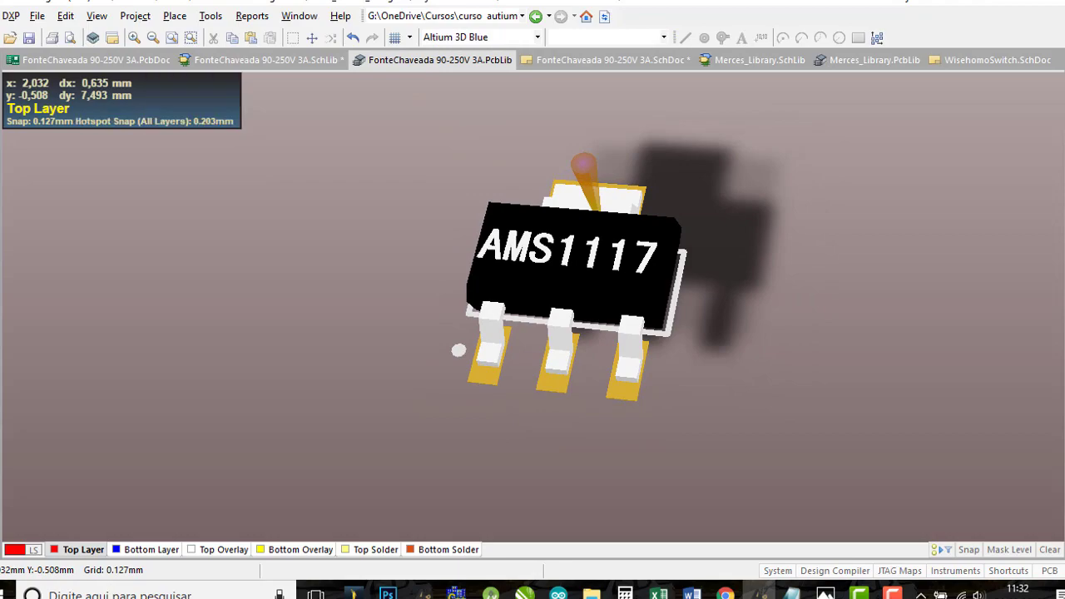
{"action": "key", "text": "2"}
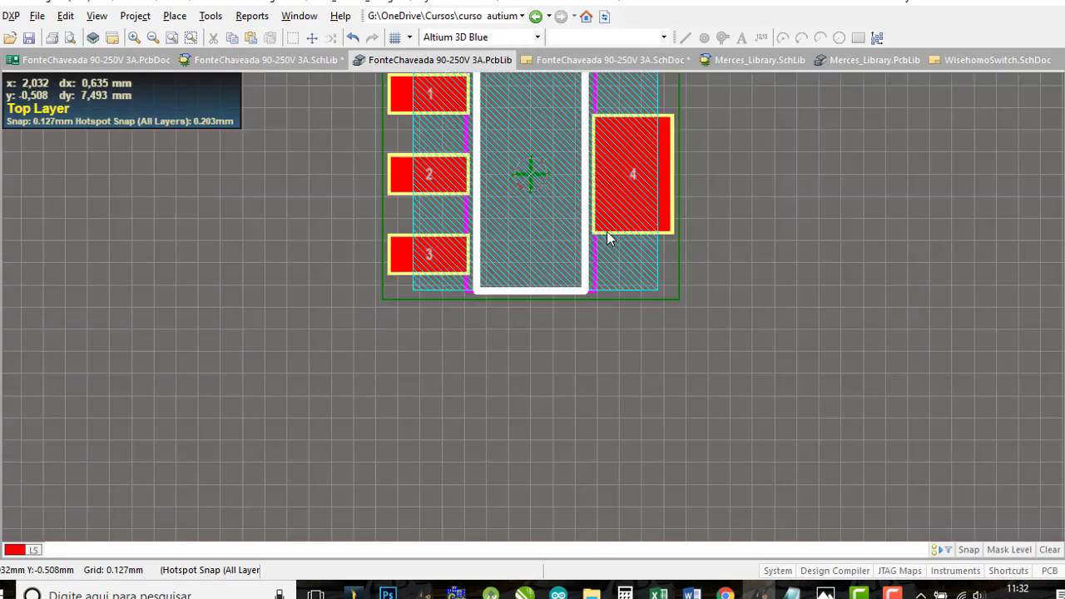
{"action": "scroll", "coordinate": [624, 240], "scroll_direction": "down", "scroll_amount": 1, "text": "ctrl"}
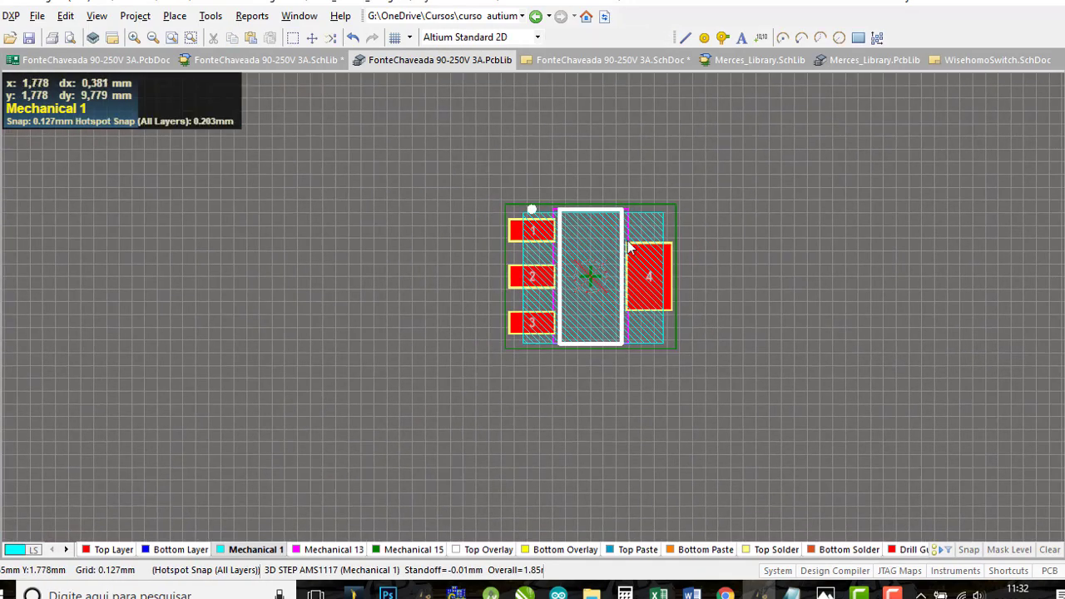
{"action": "right_click_drag", "start_coordinate": [628, 231], "coordinate": [617, 293]}
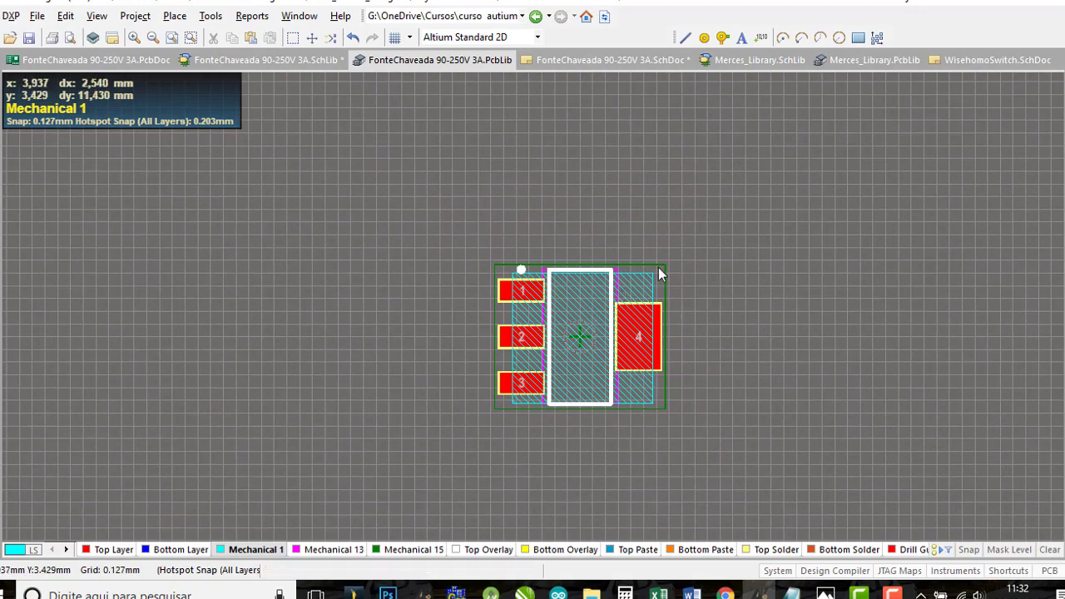
{"action": "right_click_drag", "start_coordinate": [649, 329], "coordinate": [641, 282]}
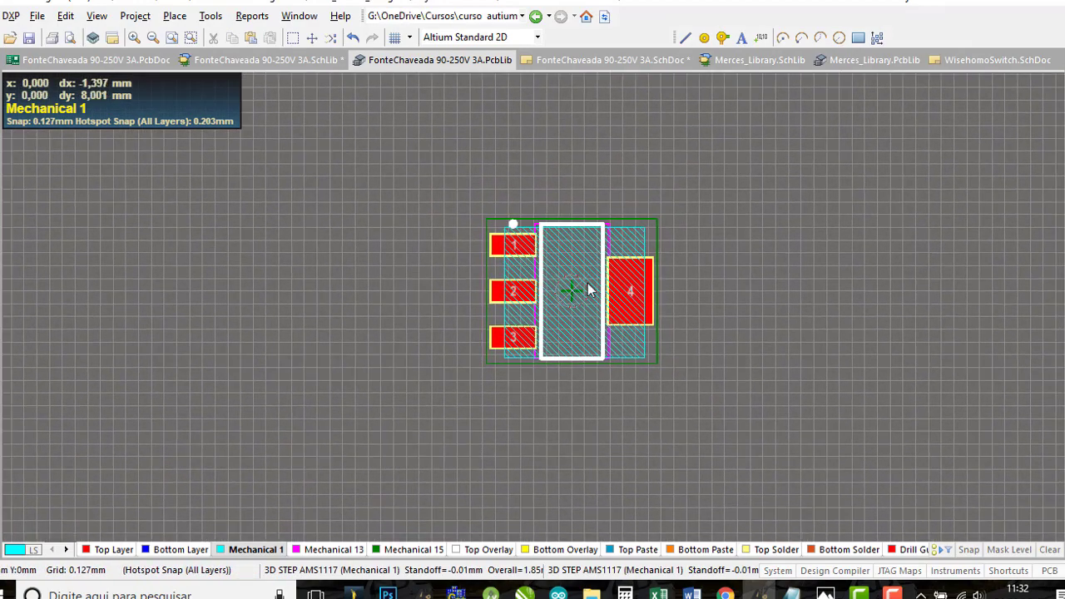
{"action": "scroll", "coordinate": [560, 210], "scroll_direction": "up", "scroll_amount": 1, "text": "ctrl"}
{"action": "scroll", "coordinate": [560, 211], "scroll_direction": "up", "scroll_amount": 3, "text": "ctrl"}
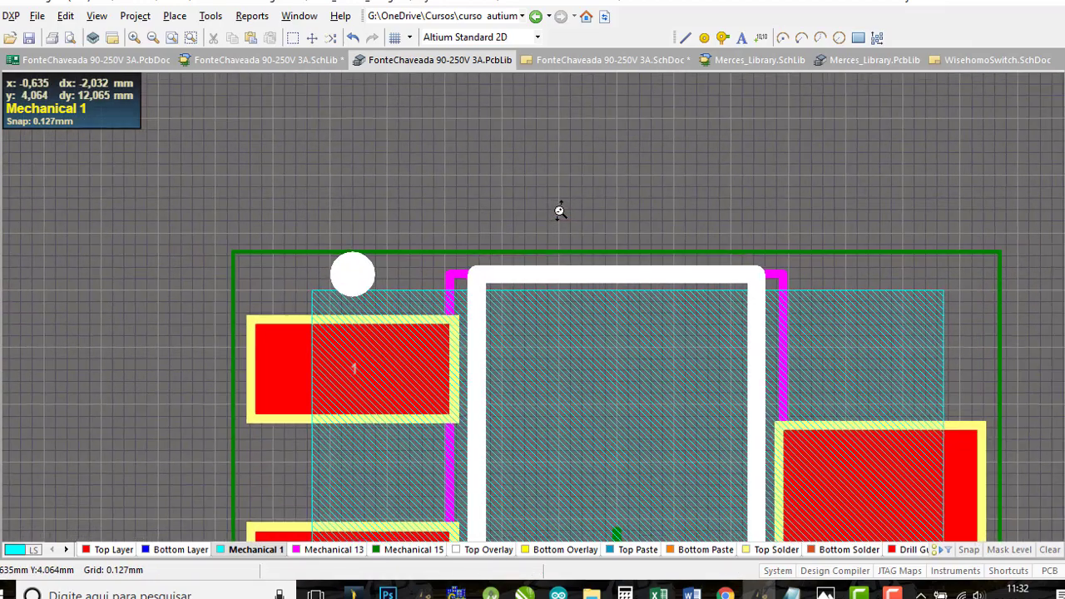
{"action": "scroll", "coordinate": [560, 211], "scroll_direction": "down", "scroll_amount": 2, "text": "ctrl"}
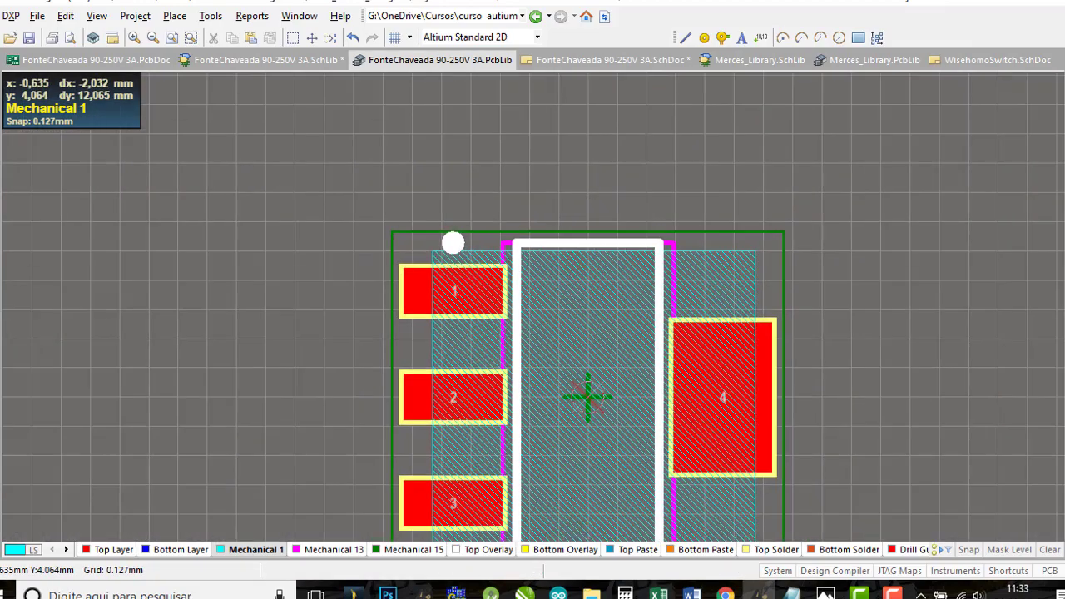
{"action": "right_click_drag", "start_coordinate": [766, 314], "coordinate": [708, 231]}
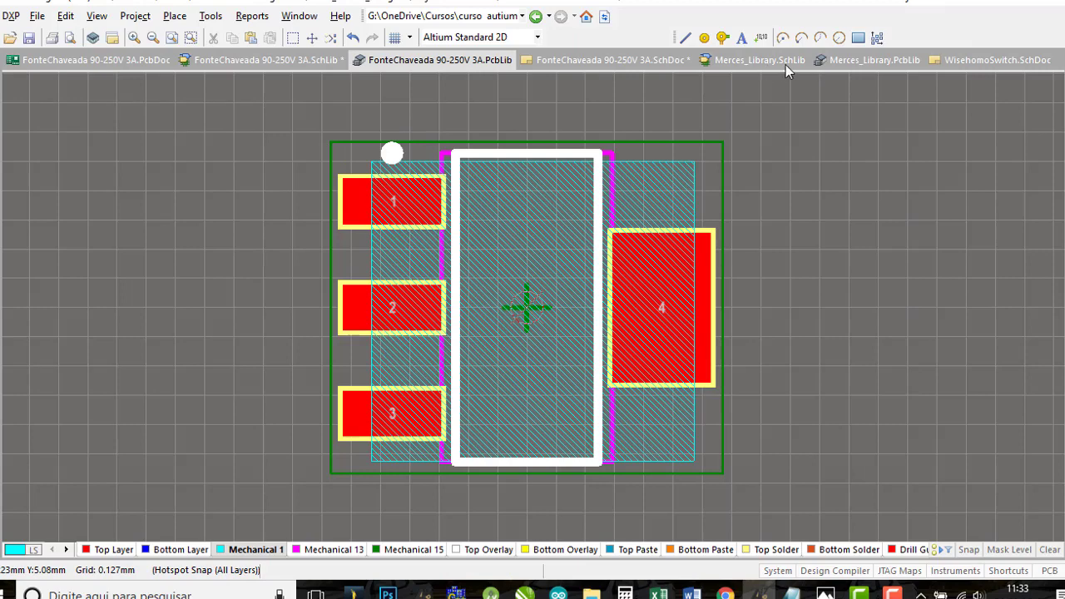
View the transistor symbol in FonteChaveada 90-250V 3A.SchLib, and return to FonteChaveada 90-250V 3A.SchDoc to examine component U3 without changing its comment.
{"action": "left_click", "coordinate": [300, 60]}
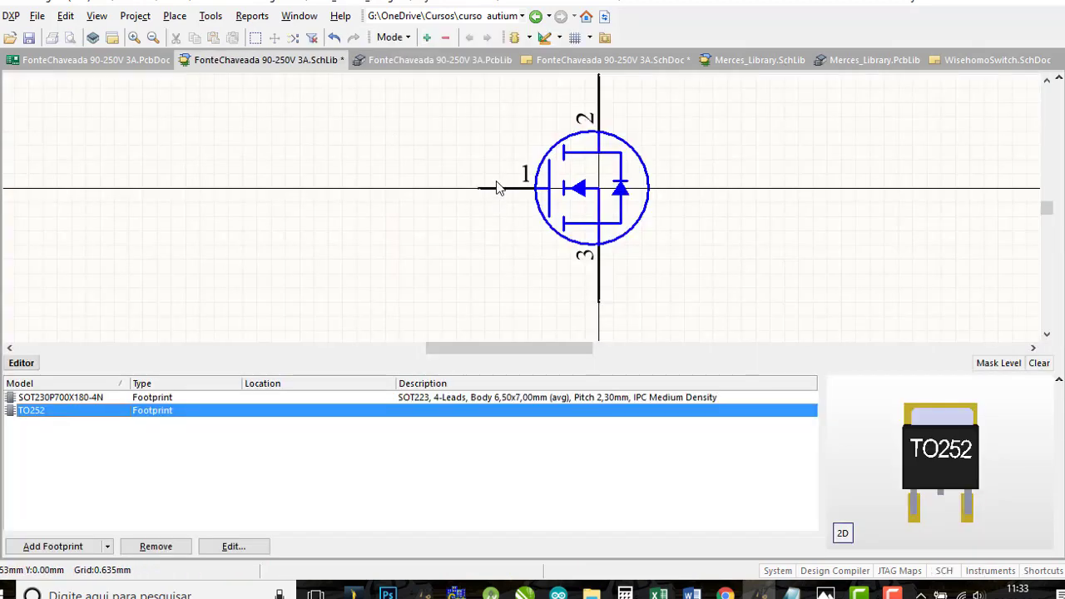
{"action": "scroll", "coordinate": [503, 174], "scroll_direction": "down", "scroll_amount": 5, "text": "ctrl"}
{"action": "right_click_drag", "start_coordinate": [461, 162], "coordinate": [718, 279]}
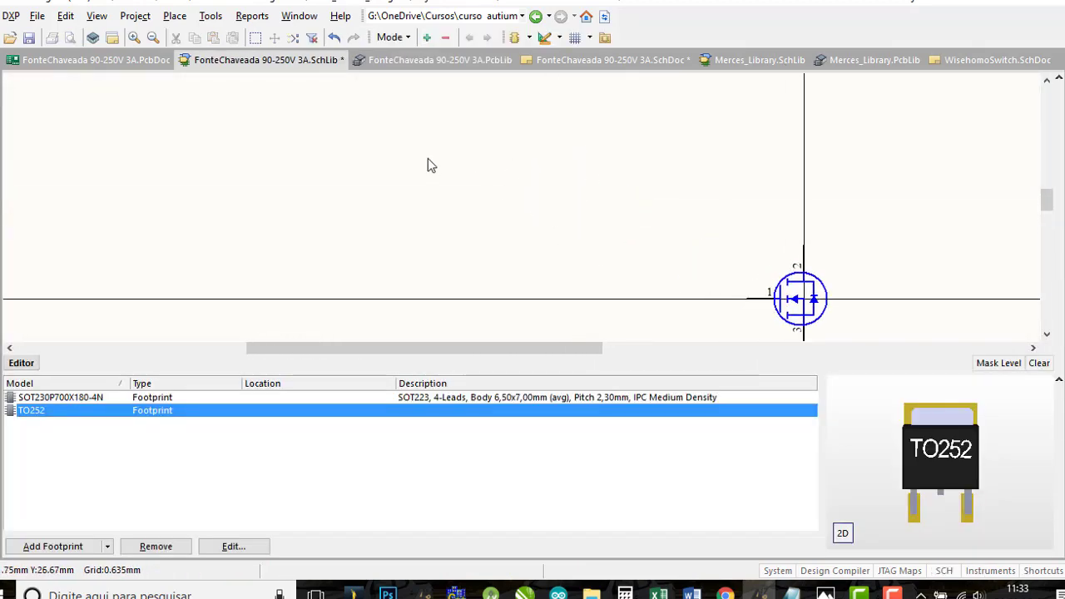
{"action": "left_click", "coordinate": [613, 60]}
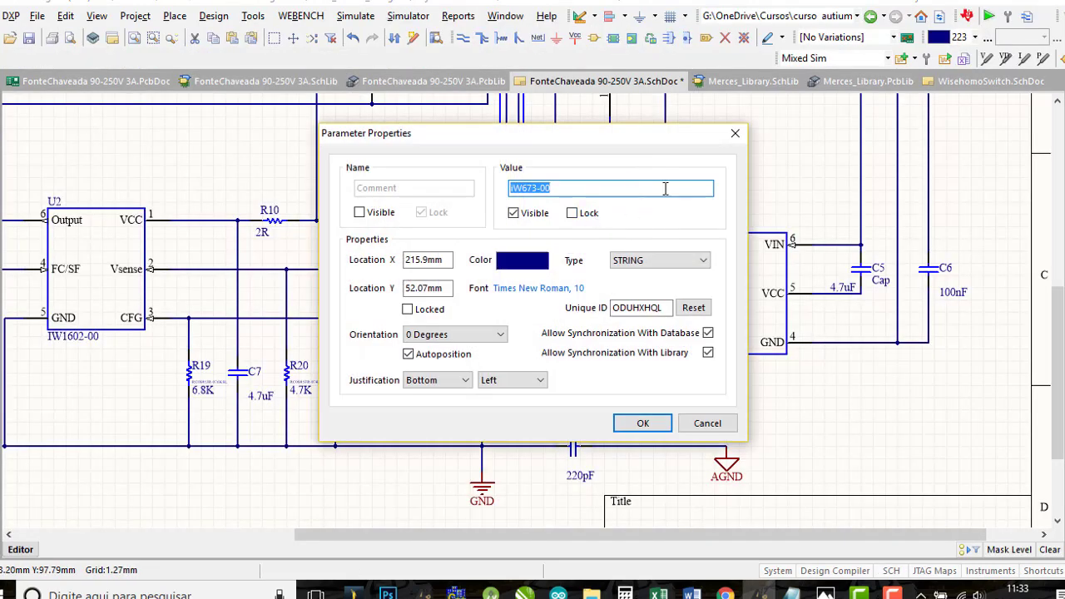
{"action": "left_click", "coordinate": [735, 133]}
{"action": "right_click_drag", "start_coordinate": [770, 310], "coordinate": [760, 389]}
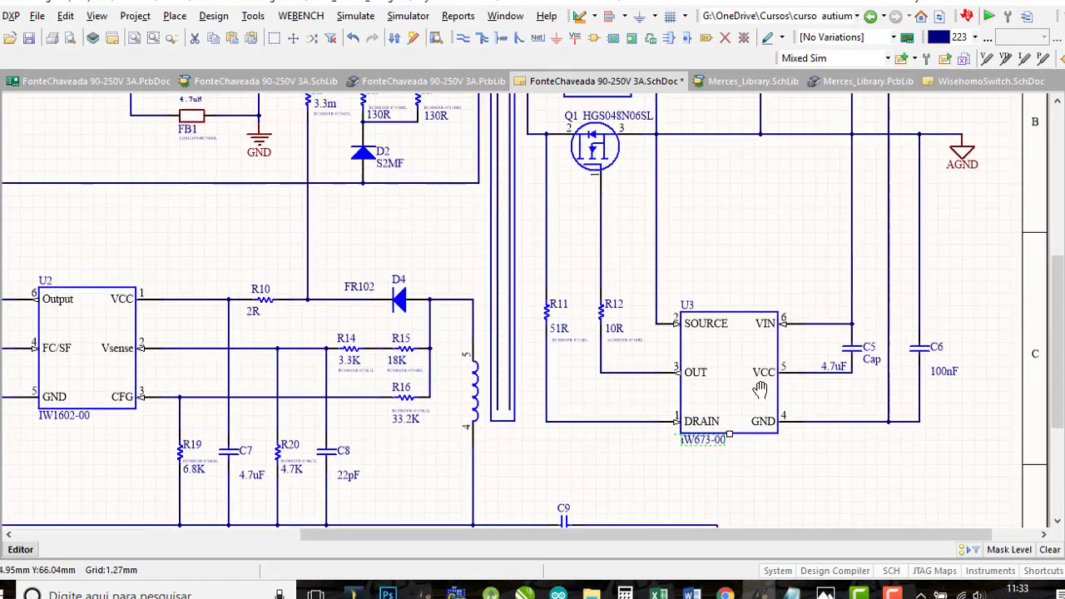
{"action": "right_click_drag", "start_coordinate": [707, 314], "coordinate": [716, 368]}
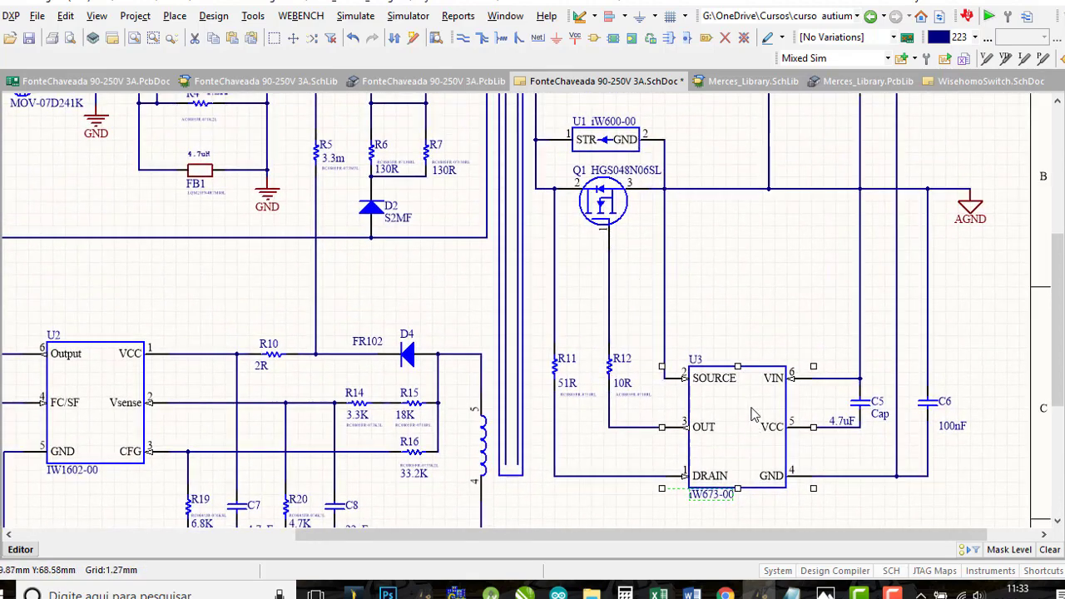
In FonteChaveada 90-250V 3A.PcbLib, start the IPC Compliant Footprint Wizard and choose SOT23 as the component type.
{"action": "left_click", "coordinate": [377, 82]}
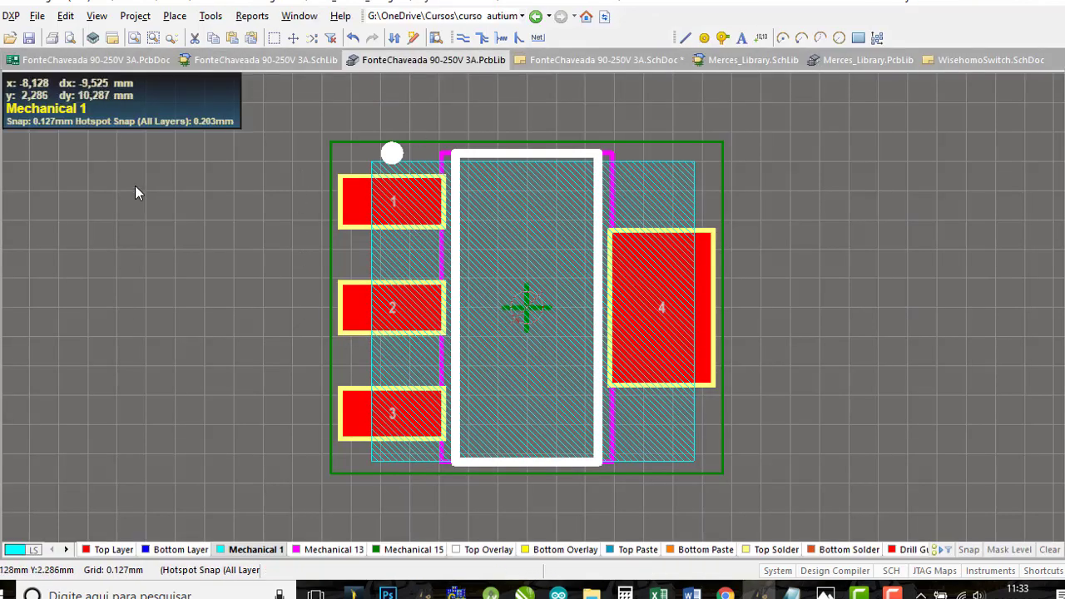
{"action": "left_click", "coordinate": [208, 17]}
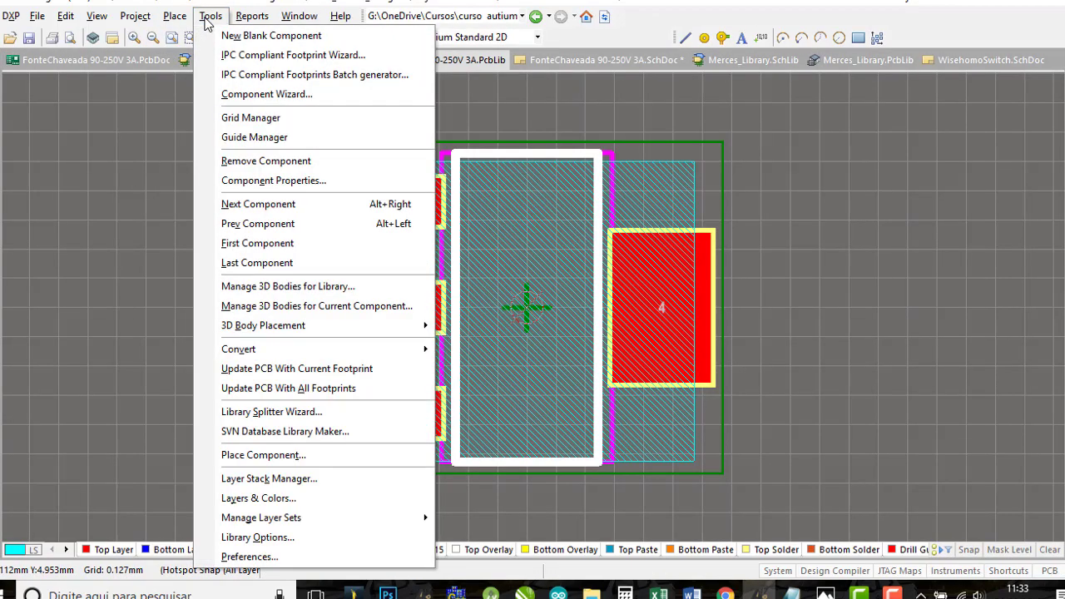
{"action": "left_click", "coordinate": [257, 56]}
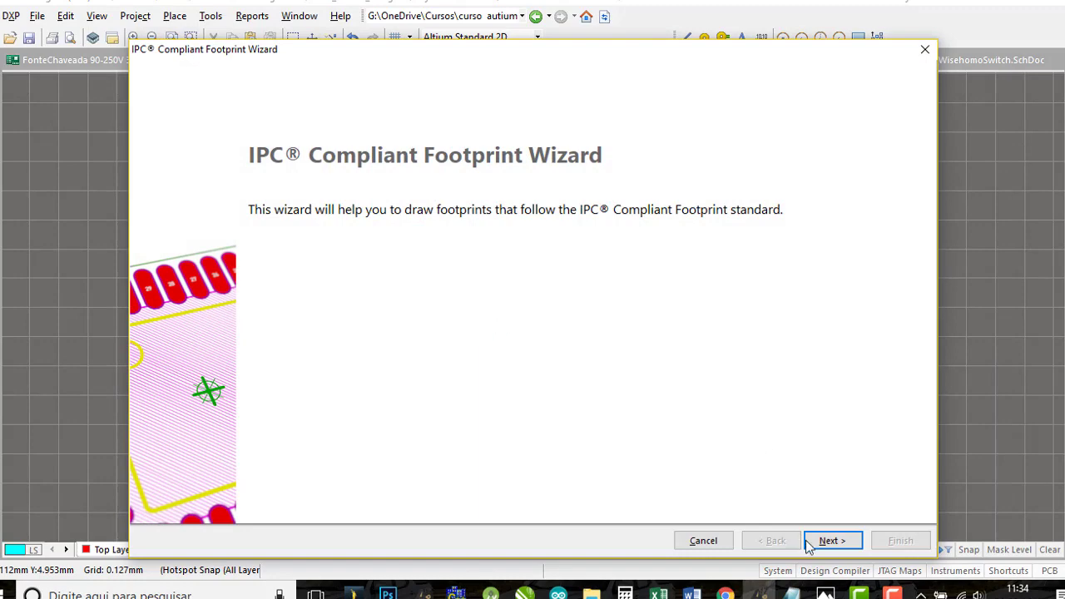
{"action": "left_click", "coordinate": [832, 545]}
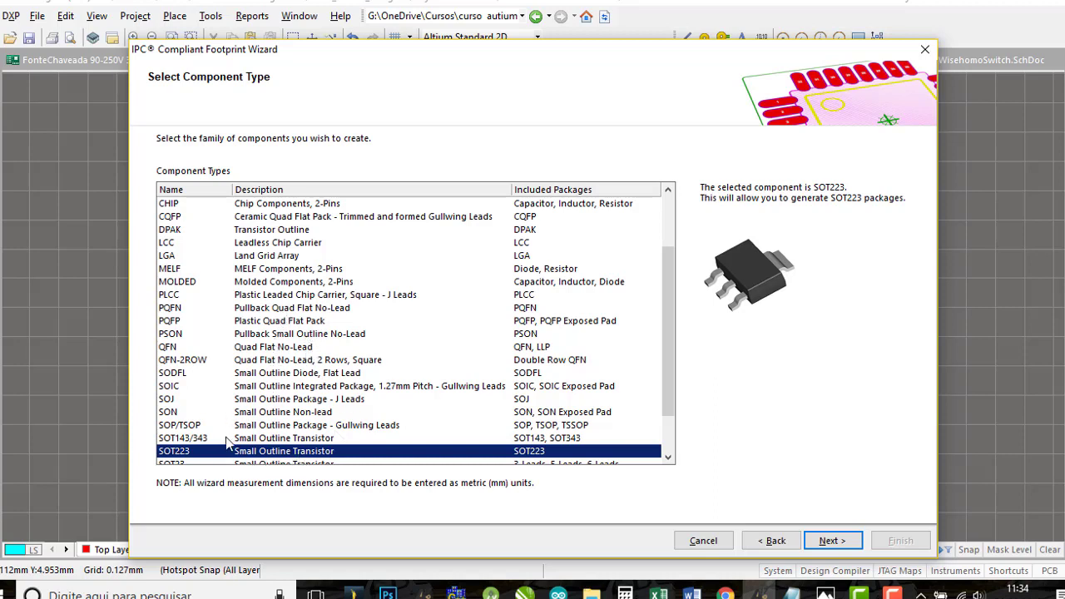
{"action": "scroll", "coordinate": [226, 444], "scroll_direction": "down", "scroll_amount": 2}
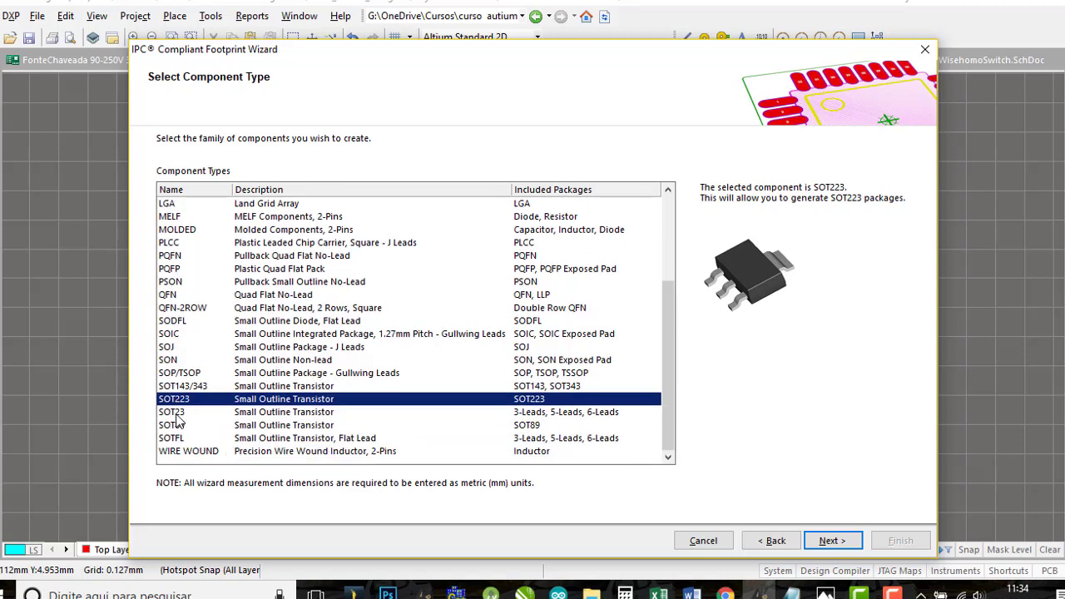
{"action": "left_click", "coordinate": [175, 413]}
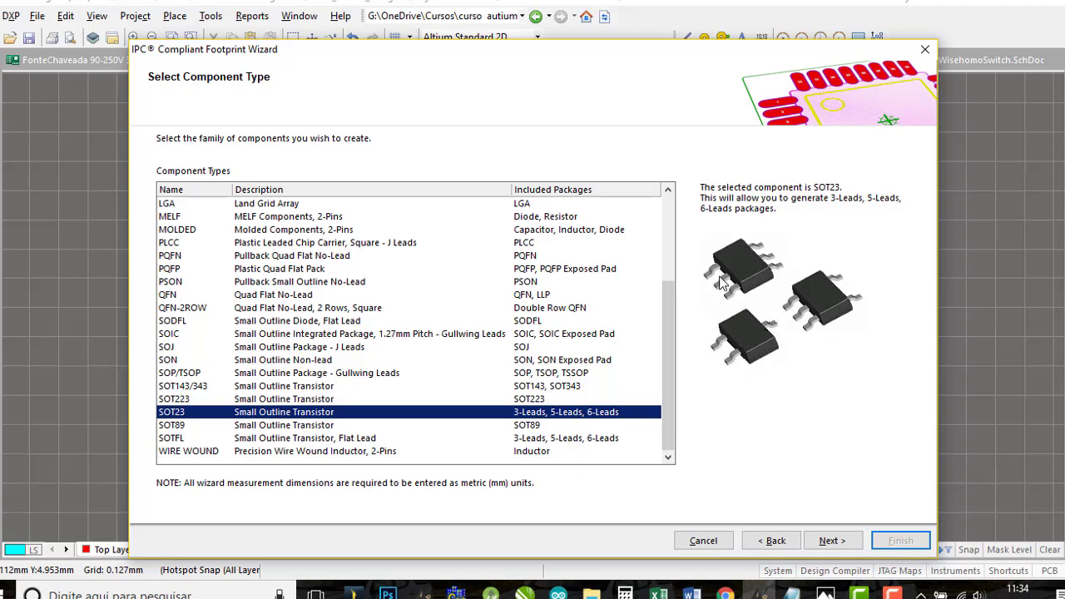
{"action": "left_click", "coordinate": [832, 543]}
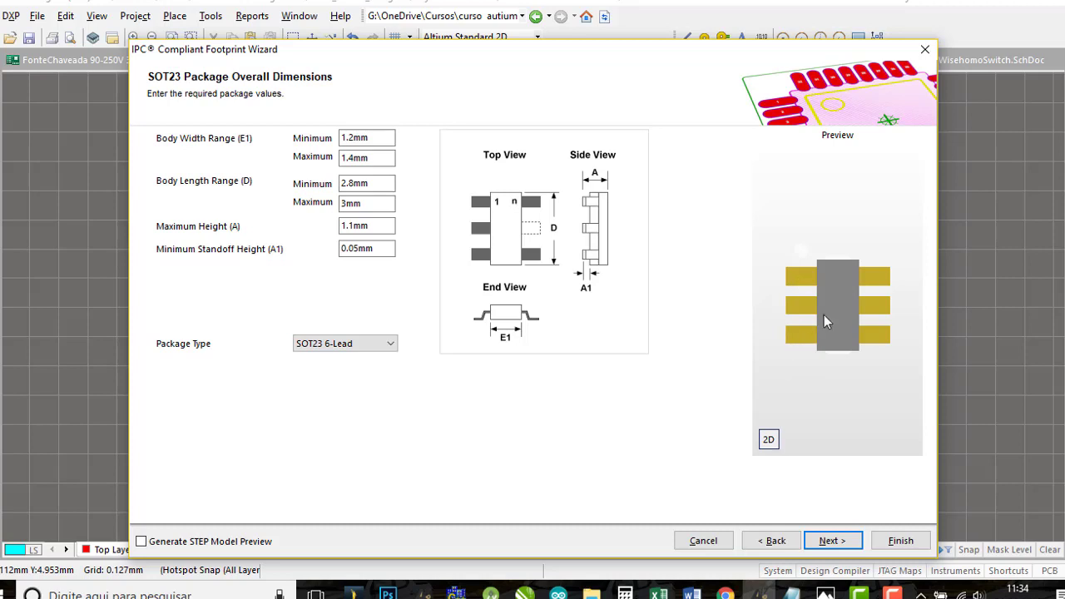
Enable the STEP model preview, review the package settings and generate the SOT23 6-Lead footprint with the default dimensions.
{"action": "left_click", "coordinate": [141, 541]}
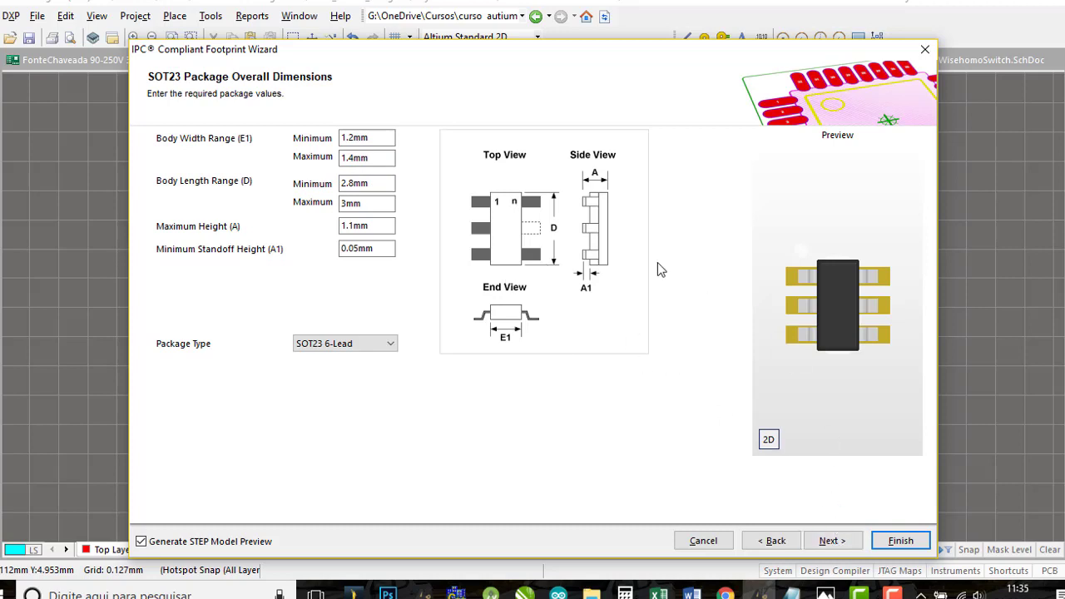
{"action": "left_click", "coordinate": [828, 541]}
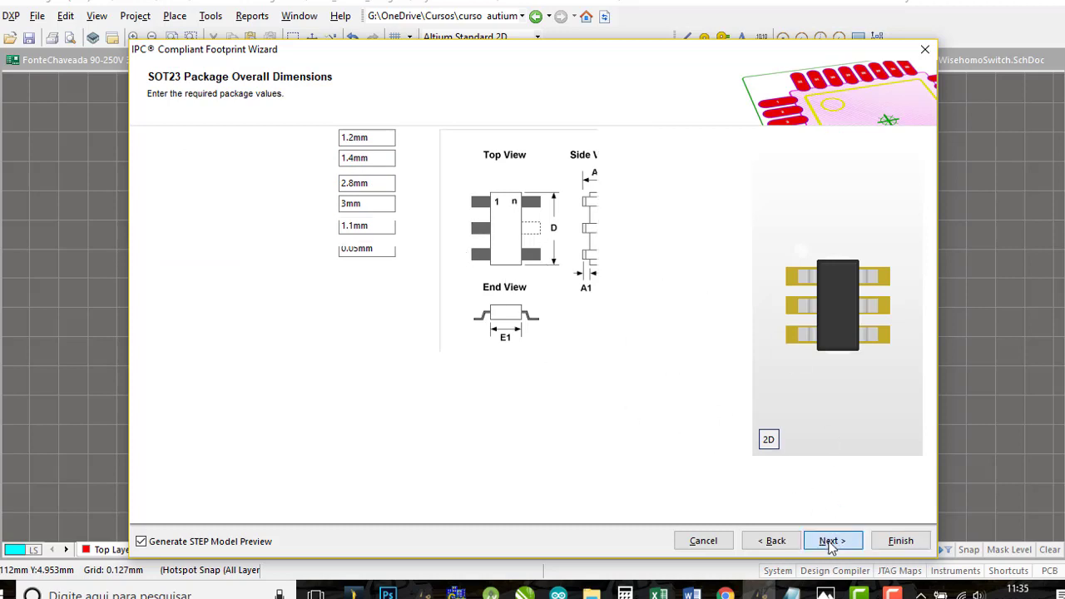
{"action": "left_click", "coordinate": [831, 543]}
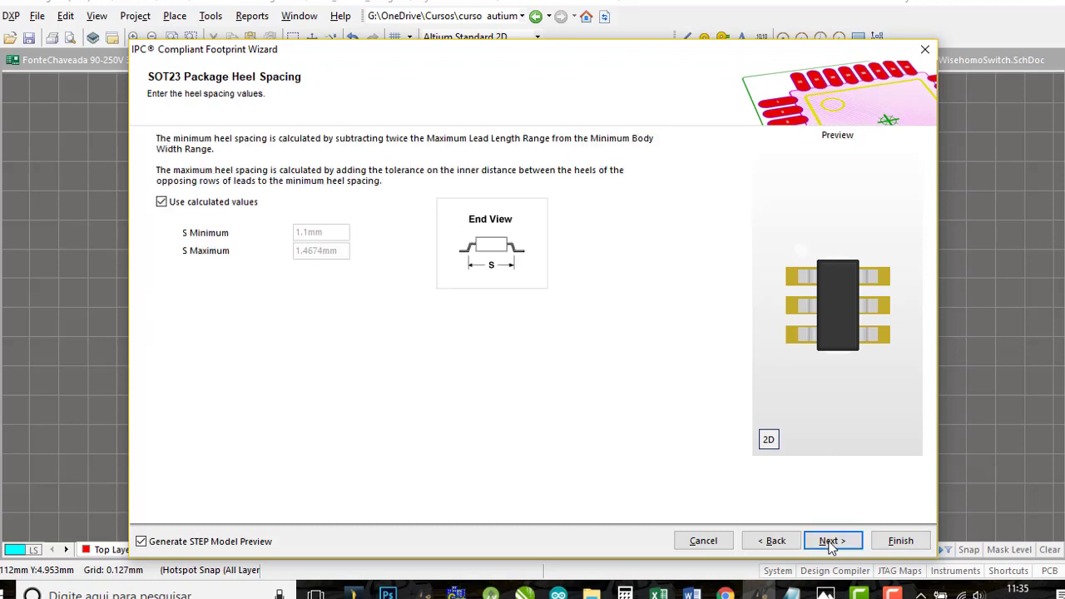
{"action": "left_click", "coordinate": [831, 542]}
{"action": "left_click", "coordinate": [774, 542]}
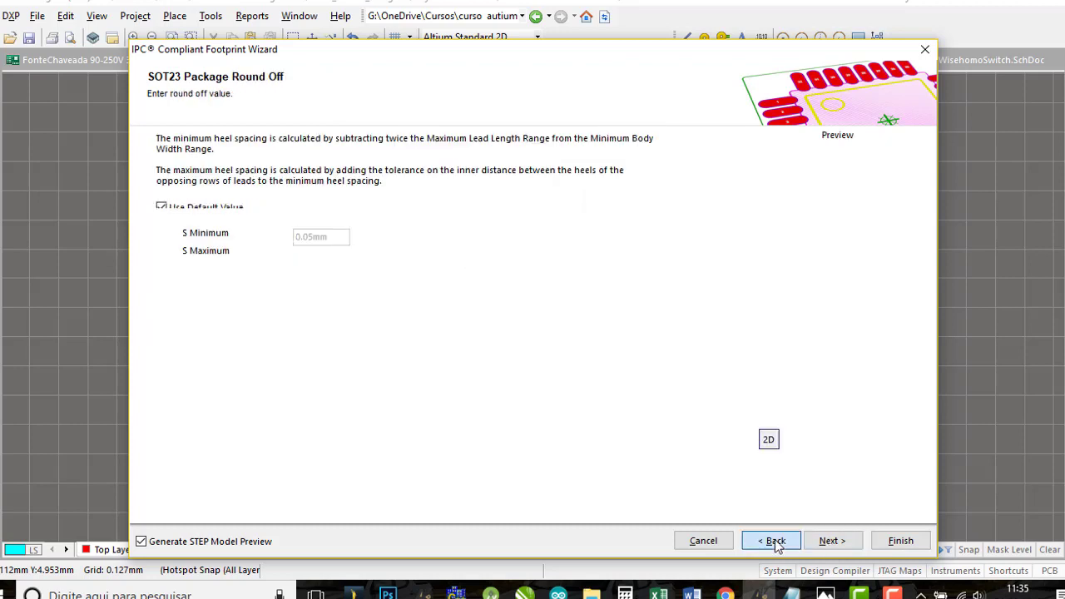
{"action": "left_click", "coordinate": [775, 541]}
{"action": "left_click", "coordinate": [774, 541]}
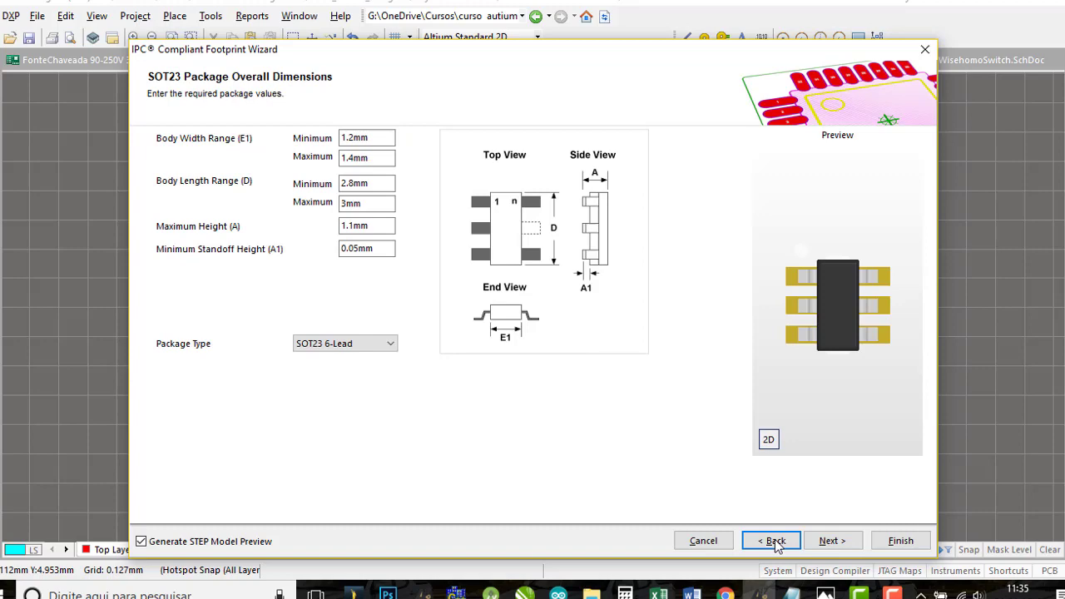
{"action": "left_click", "coordinate": [901, 541]}
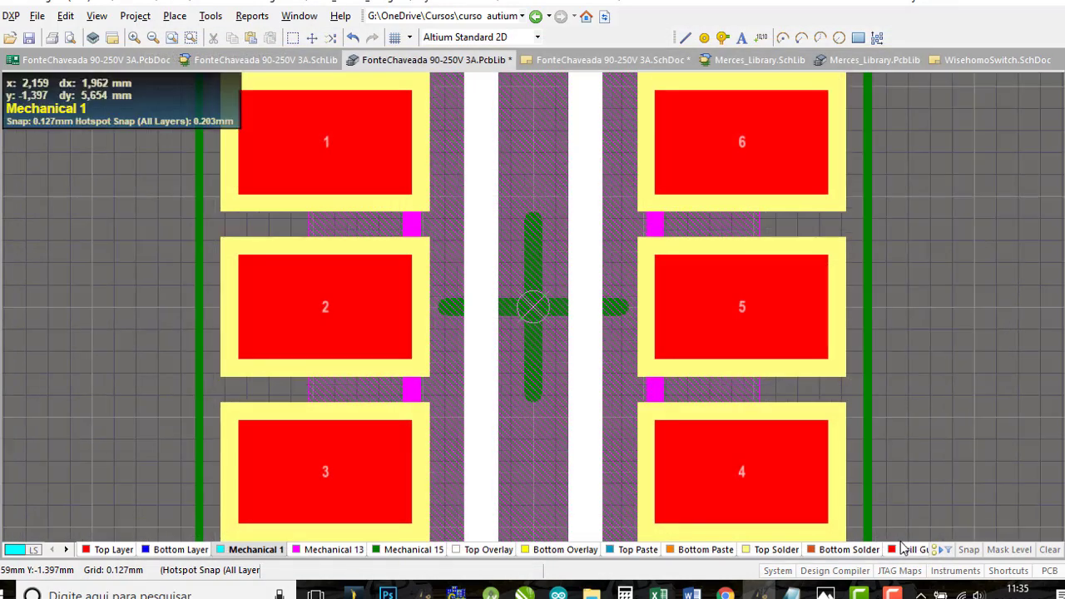
Examine the new SOT23 6-lead footprint and its body from several angles in 3D, and return to the 2D view.
{"action": "scroll", "coordinate": [592, 231], "scroll_direction": "down", "scroll_amount": 3, "text": "ctrl"}
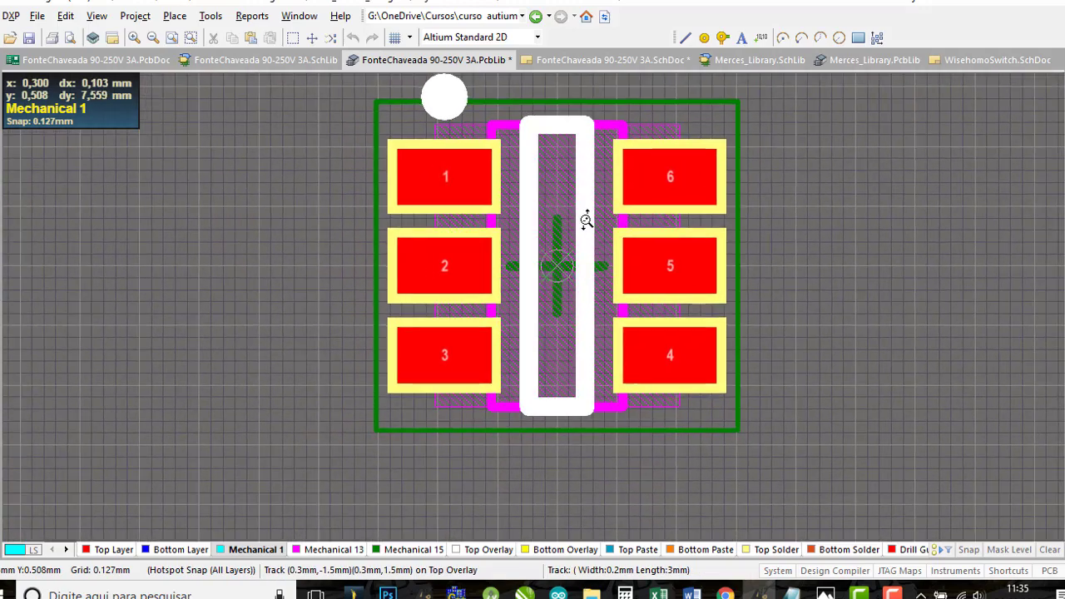
{"action": "right_click_drag", "start_coordinate": [585, 219], "coordinate": [685, 290]}
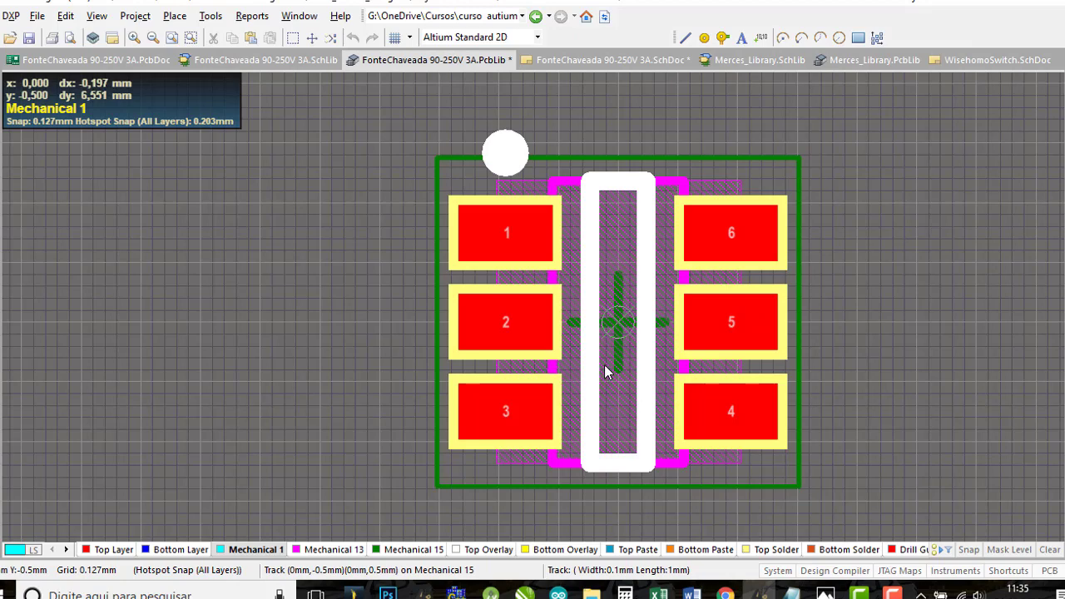
{"action": "key", "text": "3"}
{"action": "right_click_drag", "start_coordinate": [607, 369], "coordinate": [609, 249], "text": "shift"}
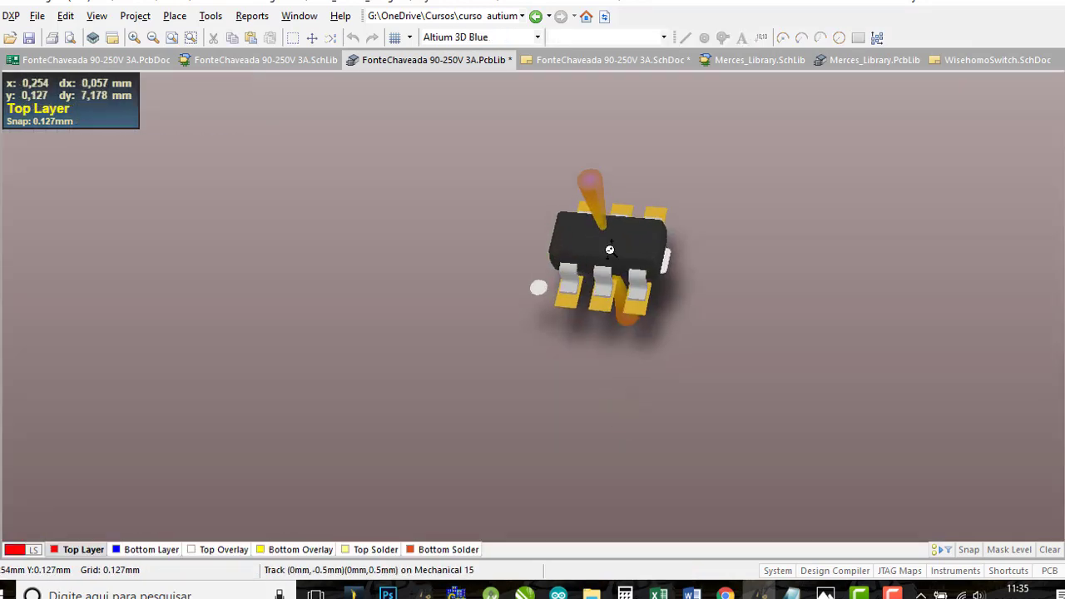
{"action": "middle_click_drag", "start_coordinate": [609, 250], "coordinate": [609, 247]}
{"action": "right_click_drag", "start_coordinate": [649, 266], "coordinate": [421, 264], "text": "shift"}
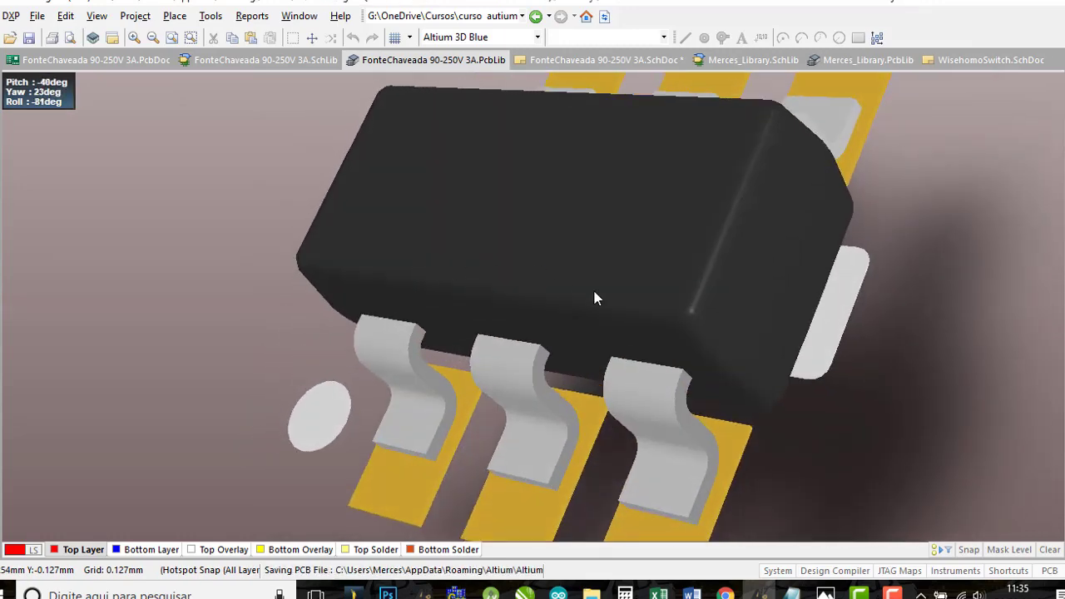
{"action": "right_click_drag", "start_coordinate": [647, 291], "coordinate": [737, 373], "text": "shift"}
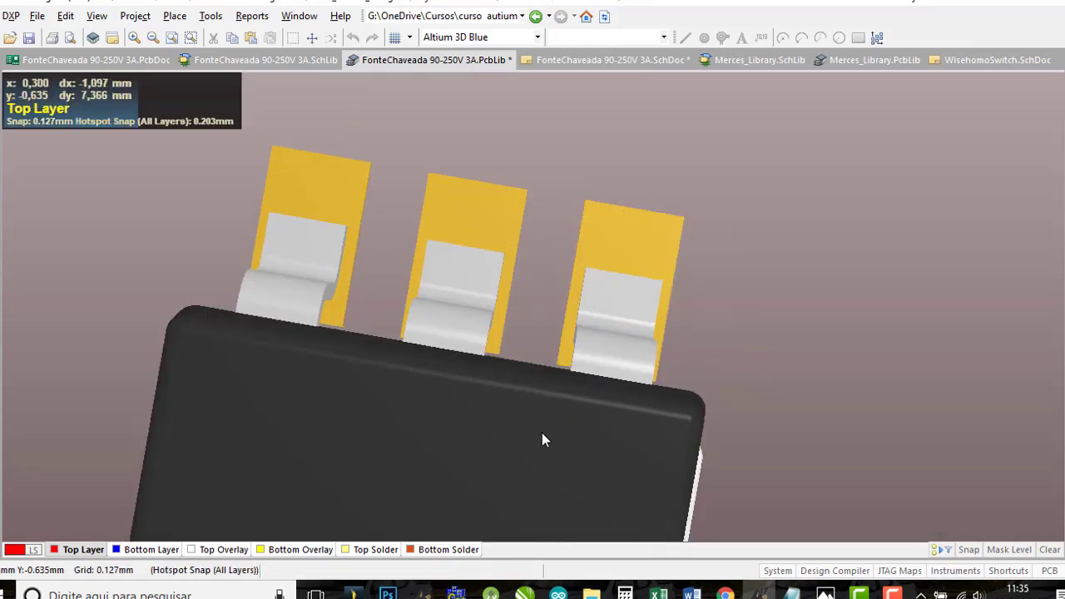
{"action": "right_click_drag", "start_coordinate": [542, 440], "coordinate": [492, 257], "text": "shift"}
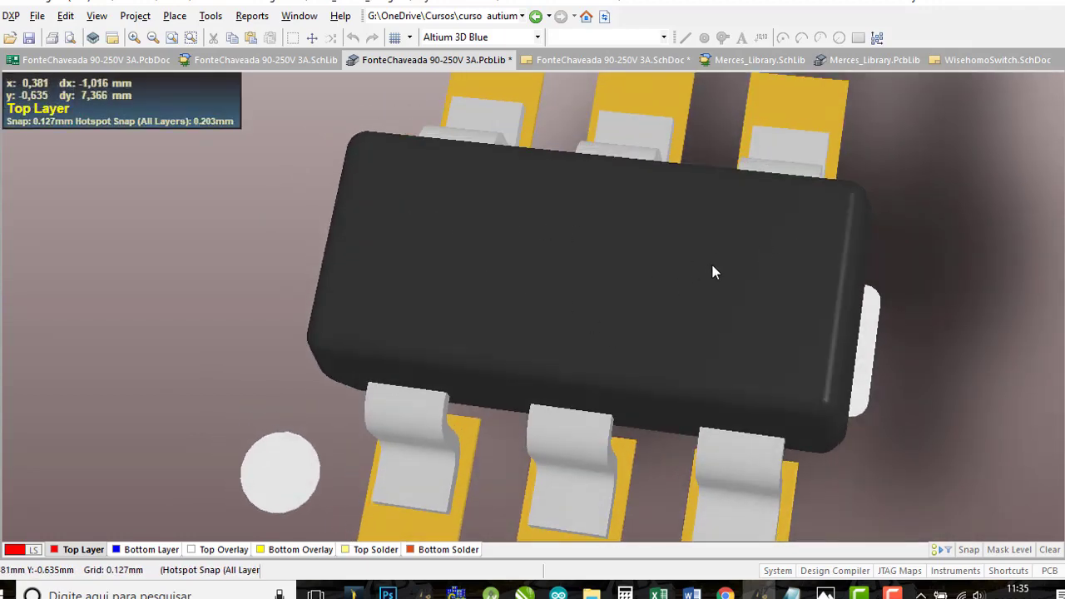
{"action": "scroll", "coordinate": [712, 266], "scroll_direction": "down", "scroll_amount": 4, "text": "ctrl"}
{"action": "key", "text": "2"}
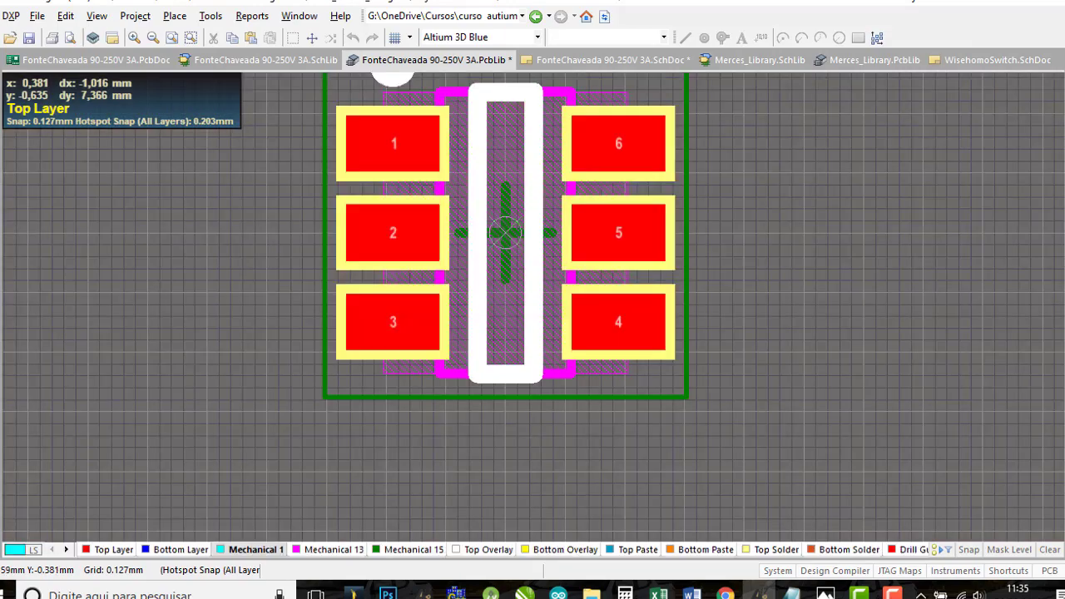
{"action": "right_click_drag", "start_coordinate": [661, 245], "coordinate": [727, 361]}
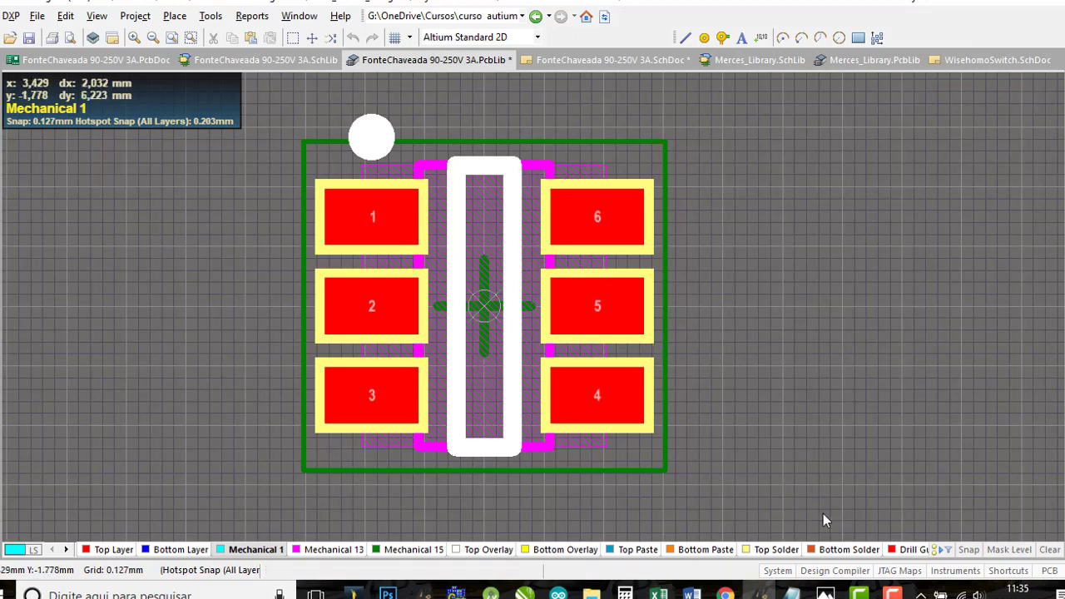
Switch to Chrome and search 3D ContentCentral for "to23", then refine the search to "to23 smd".
{"action": "mouse_move", "coordinate": [726, 594]}
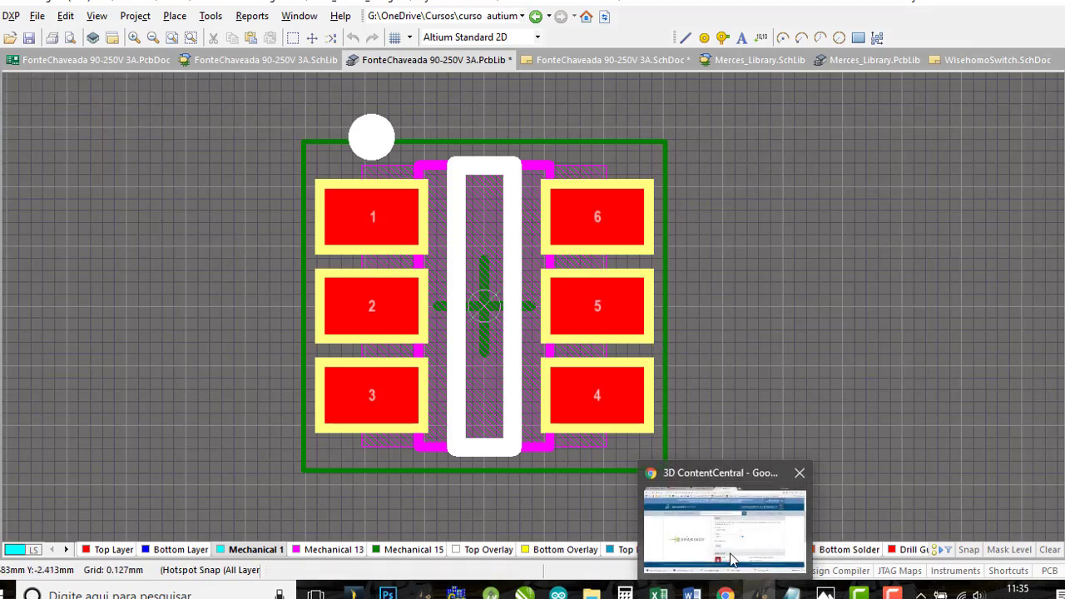
{"action": "left_click", "coordinate": [729, 556]}
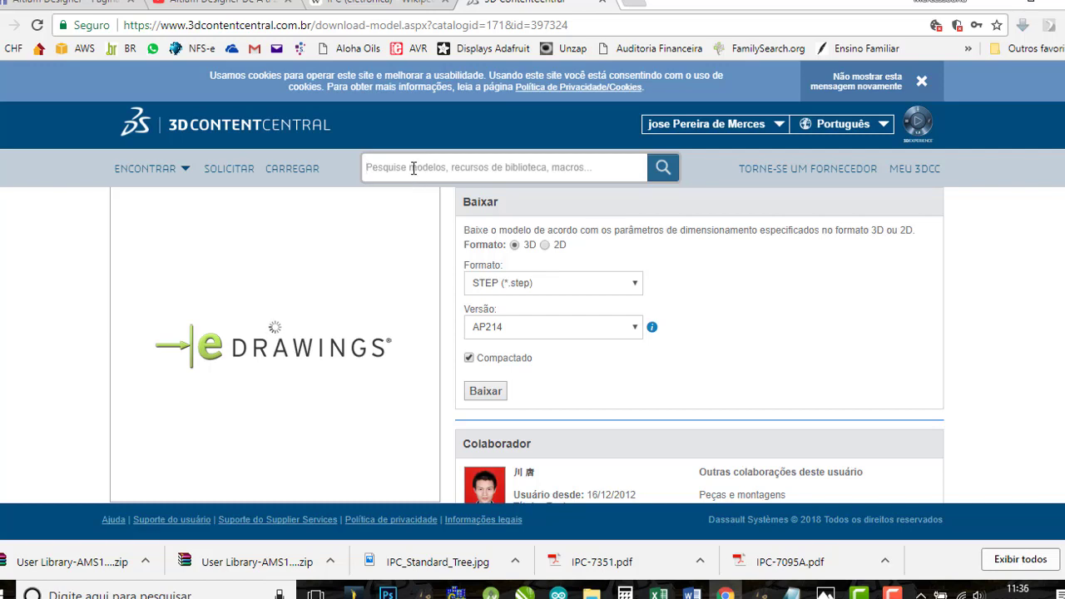
{"action": "type", "text": "to"}
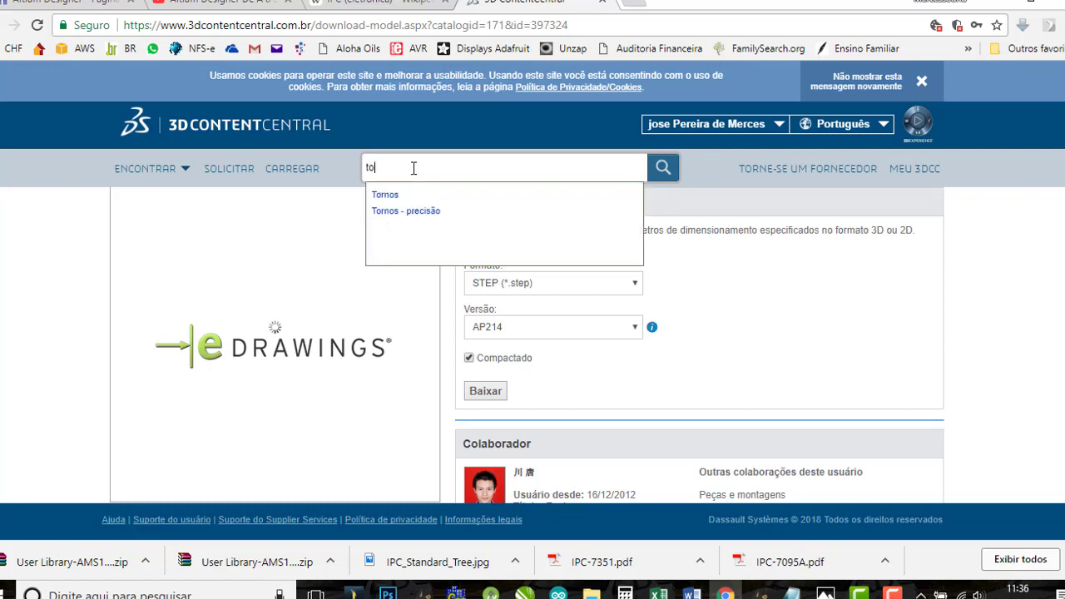
{"action": "type", "text": "23"}
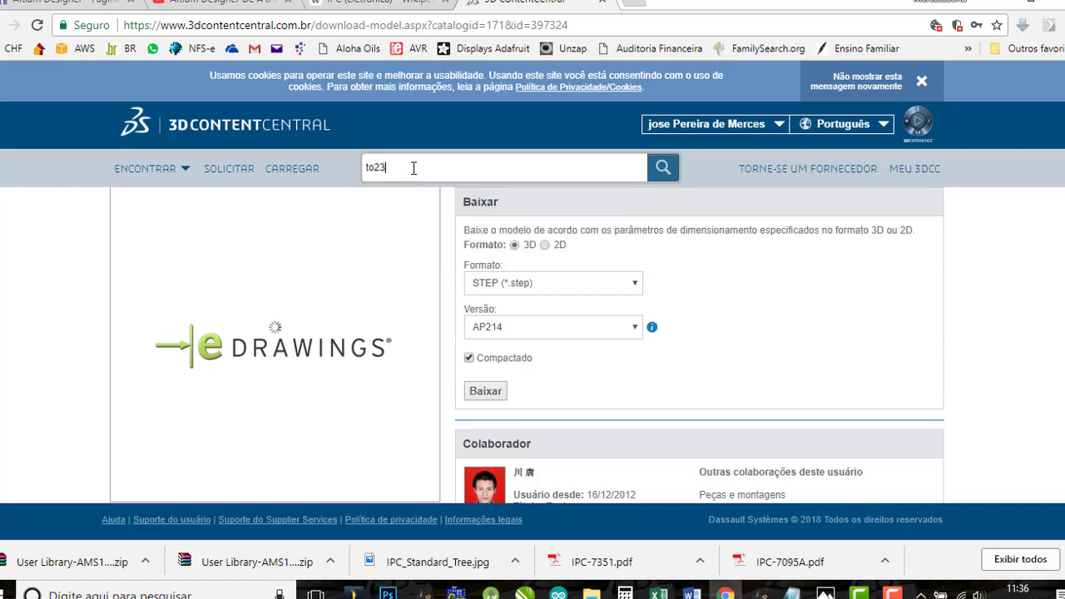
{"action": "key", "text": "Return"}
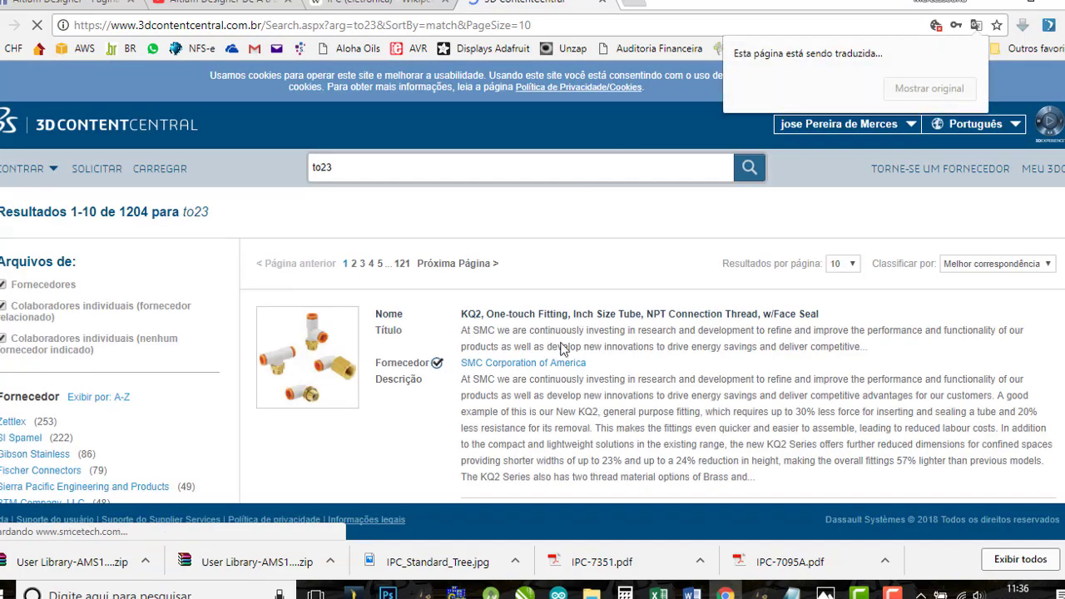
{"action": "scroll", "coordinate": [374, 366], "scroll_direction": "down", "scroll_amount": 4}
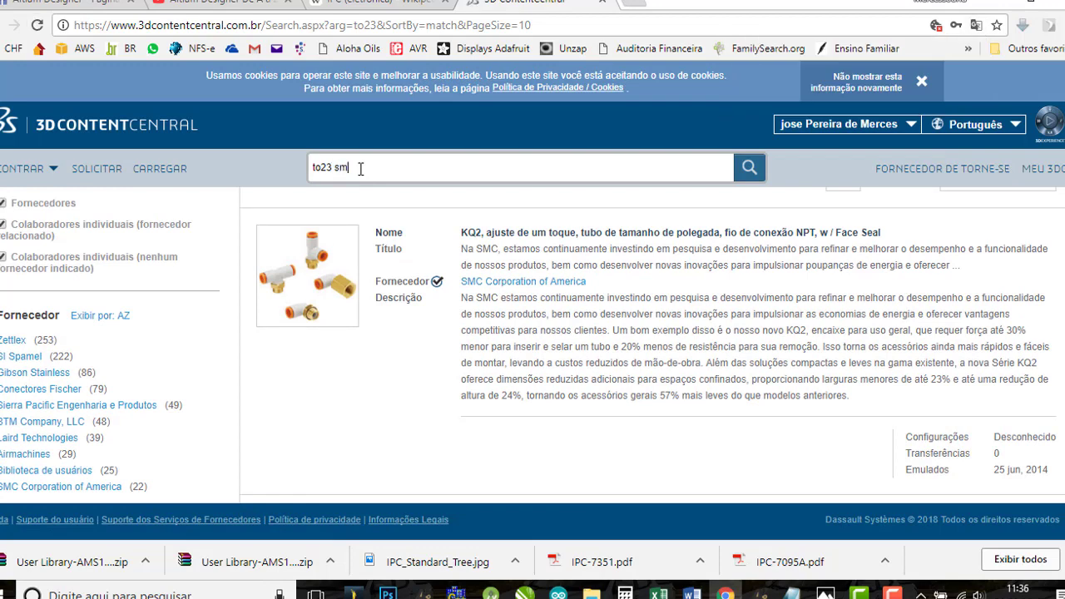
{"action": "key", "text": "Return"}
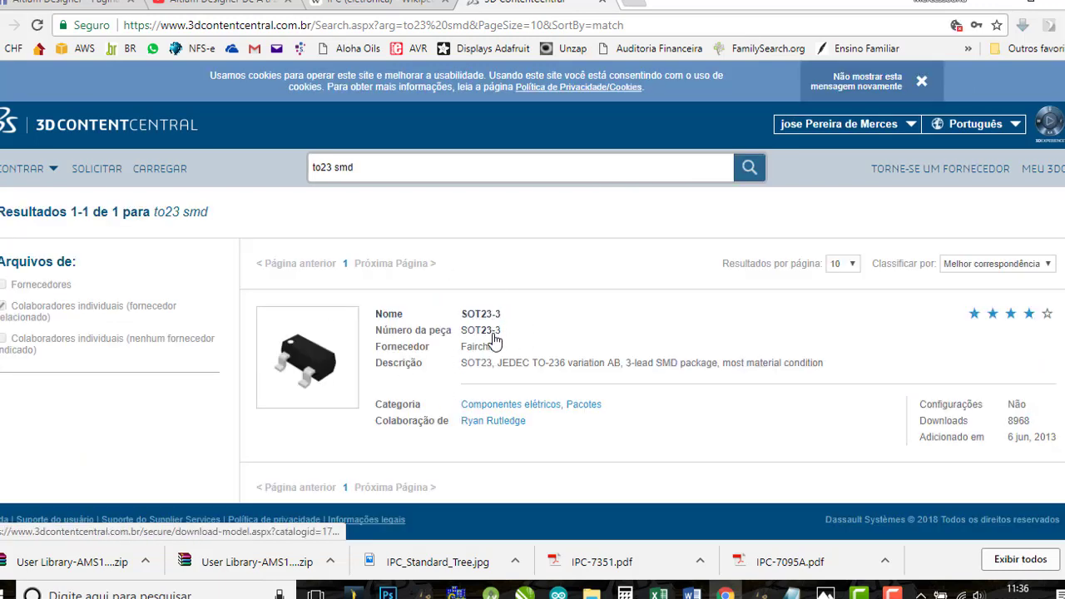
{"action": "scroll", "coordinate": [491, 342], "scroll_direction": "down", "scroll_amount": 1}
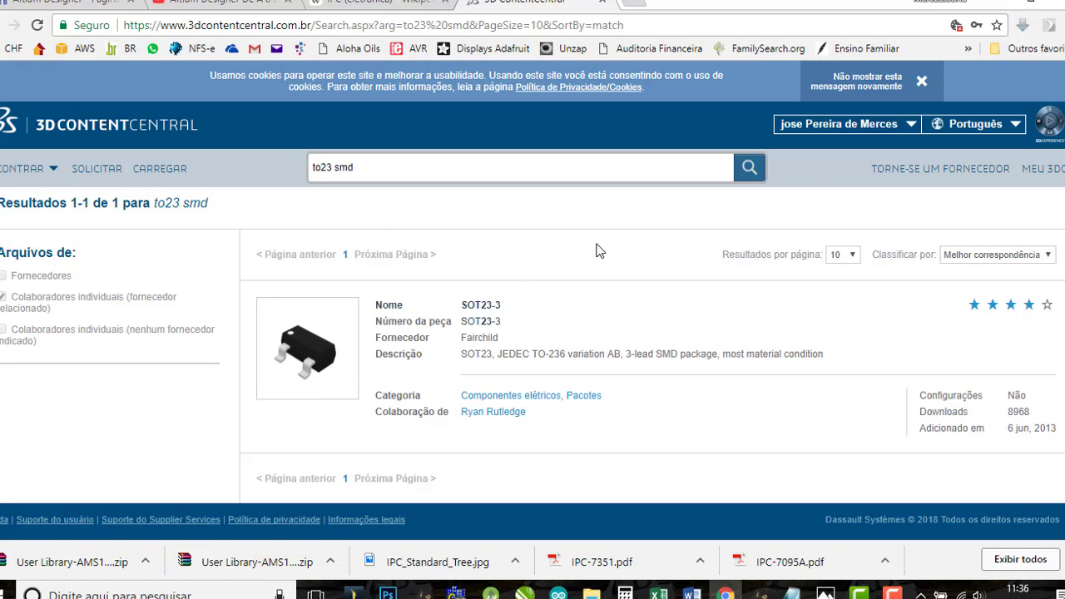
Open the bookmarked GrabCAD CAD Library and search it for "to23 smd".
{"action": "left_click", "coordinate": [1022, 50]}
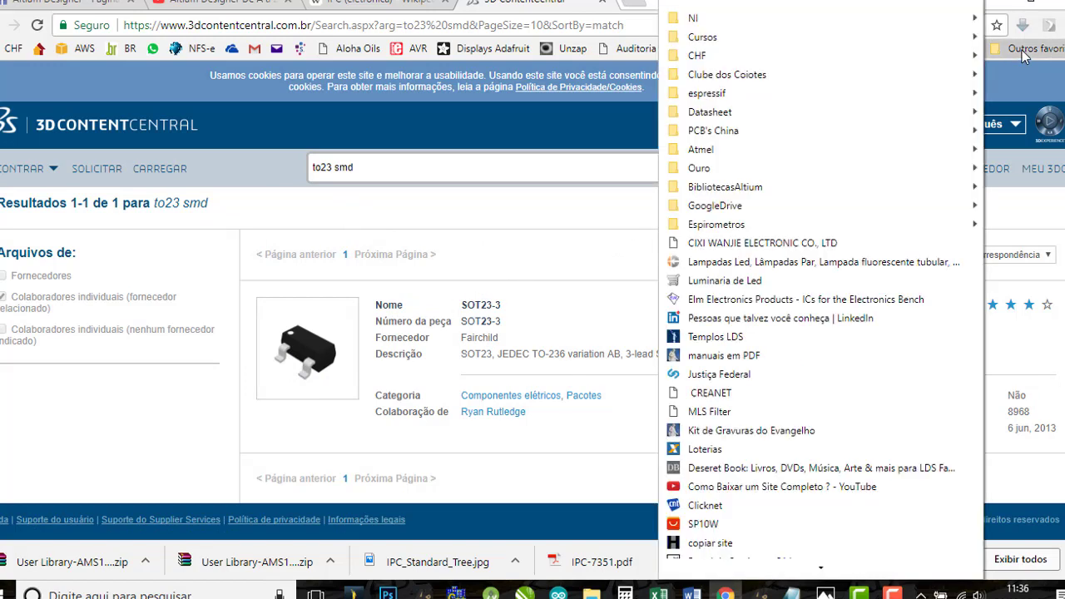
{"action": "mouse_move", "coordinate": [759, 190]}
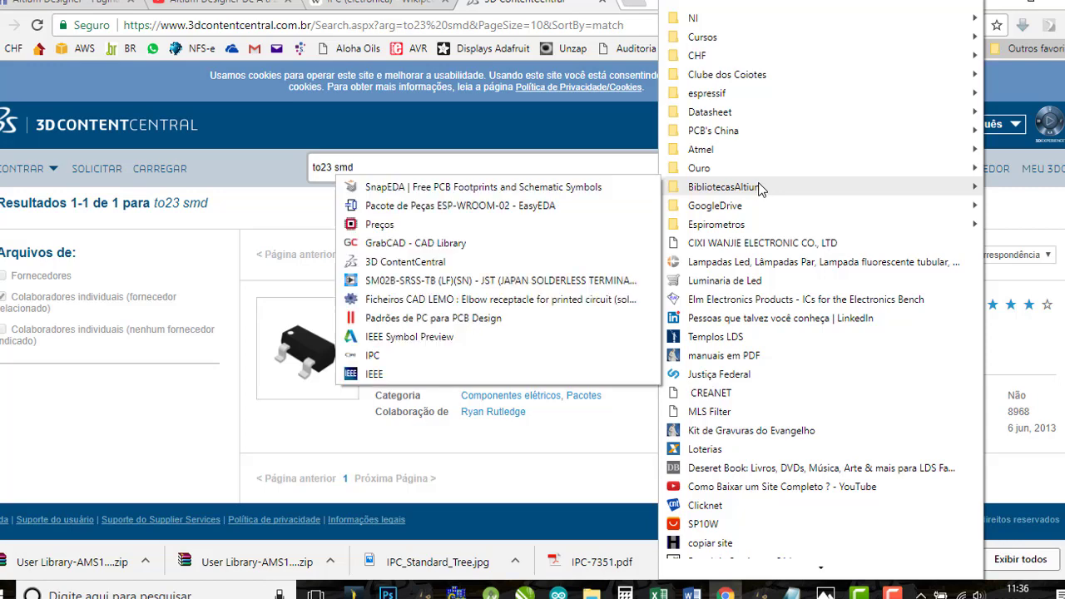
{"action": "left_click", "coordinate": [444, 244]}
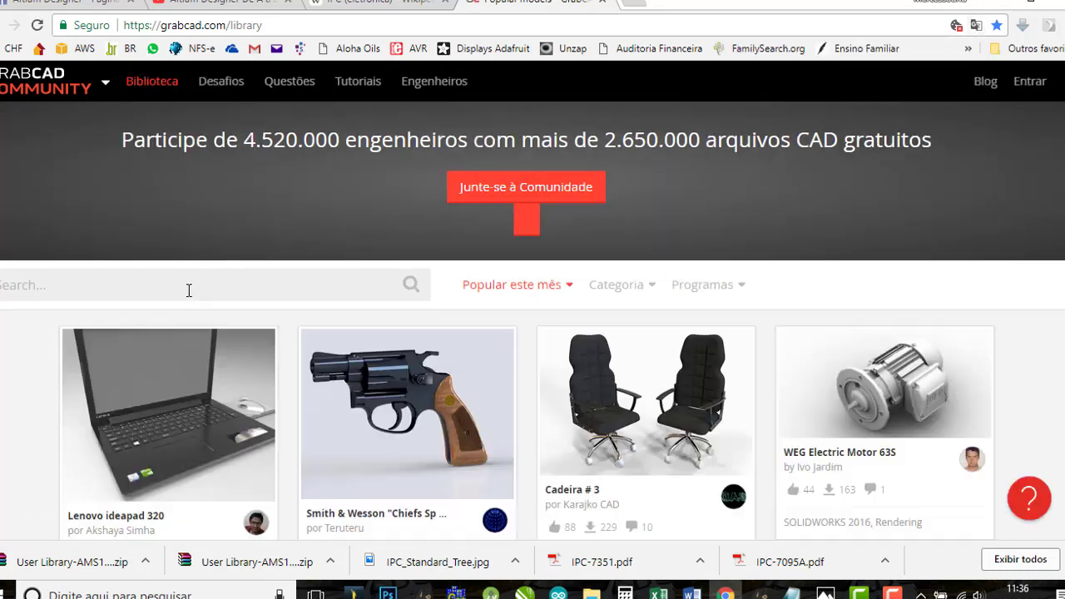
{"action": "left_click", "coordinate": [188, 289]}
{"action": "type", "text": "W673-00"}
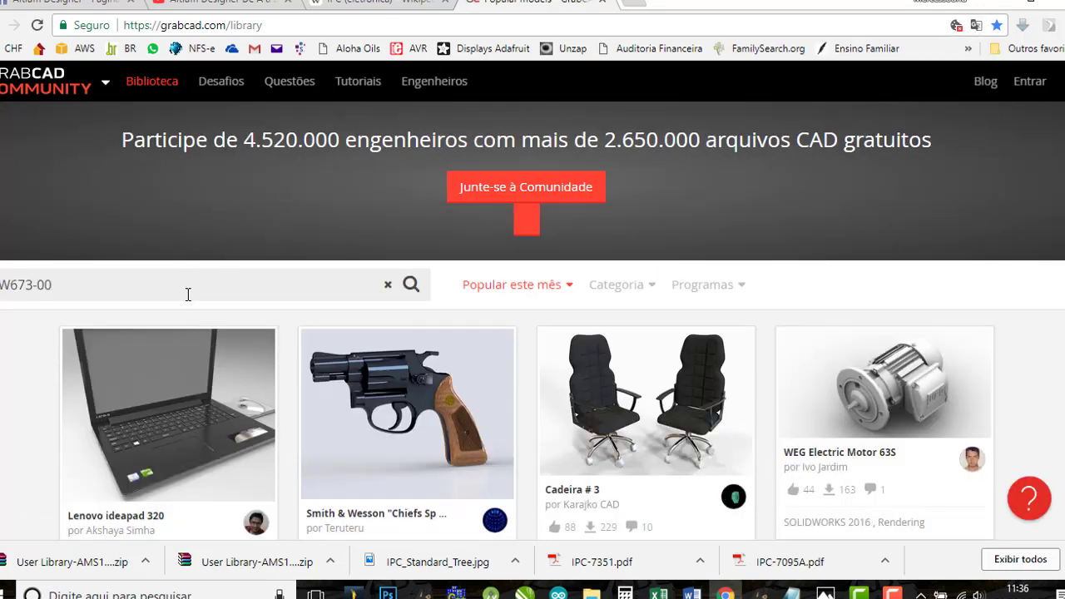
{"action": "key", "text": "ctrl+a"}
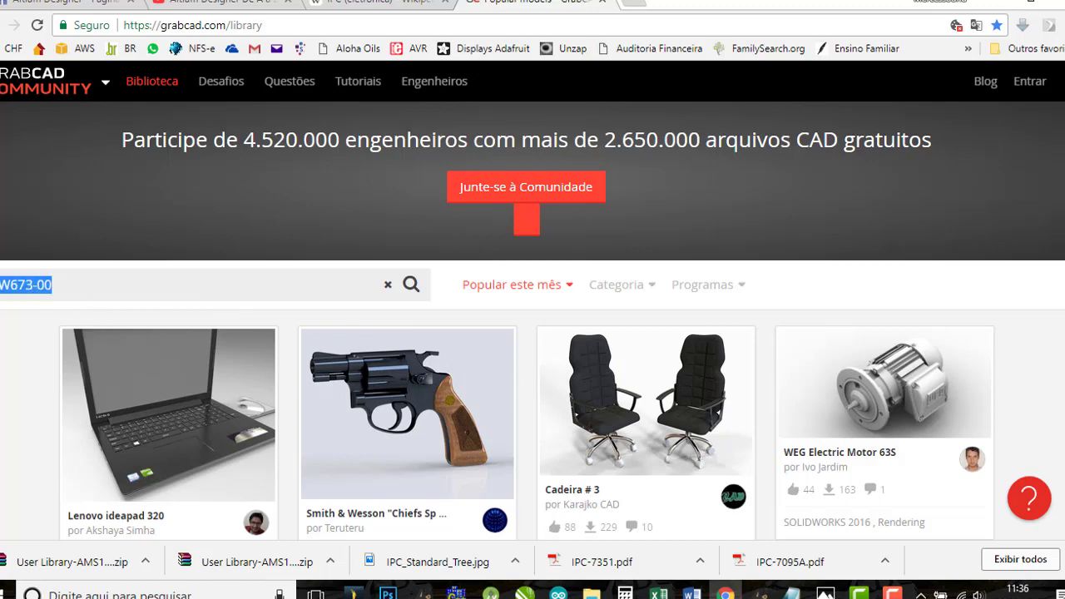
{"action": "type", "text": "co"}
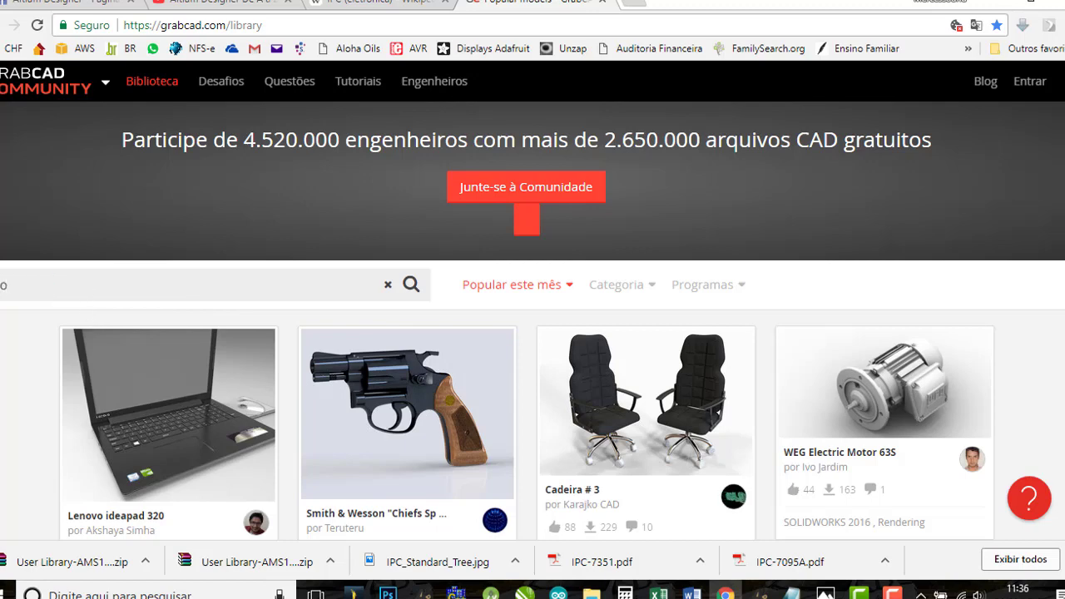
{"action": "type", "text": "23 smd"}
{"action": "key", "text": "Return"}
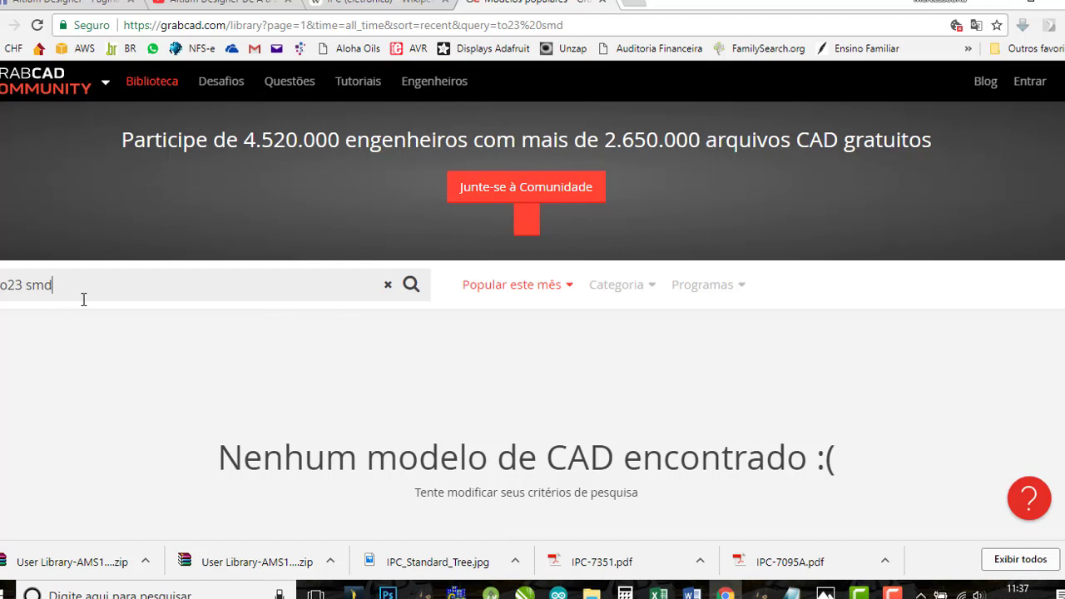
Broaden the GrabCAD search by trying the queries "to23" and "to 23".
{"action": "scroll", "coordinate": [228, 373], "scroll_direction": "down", "scroll_amount": 1}
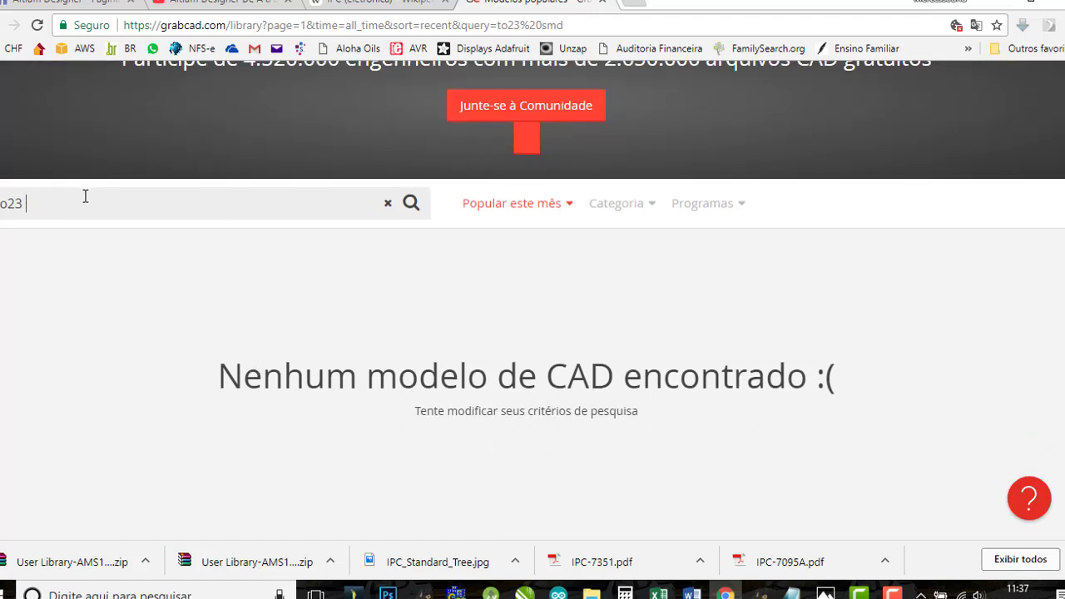
{"action": "key", "text": "Return"}
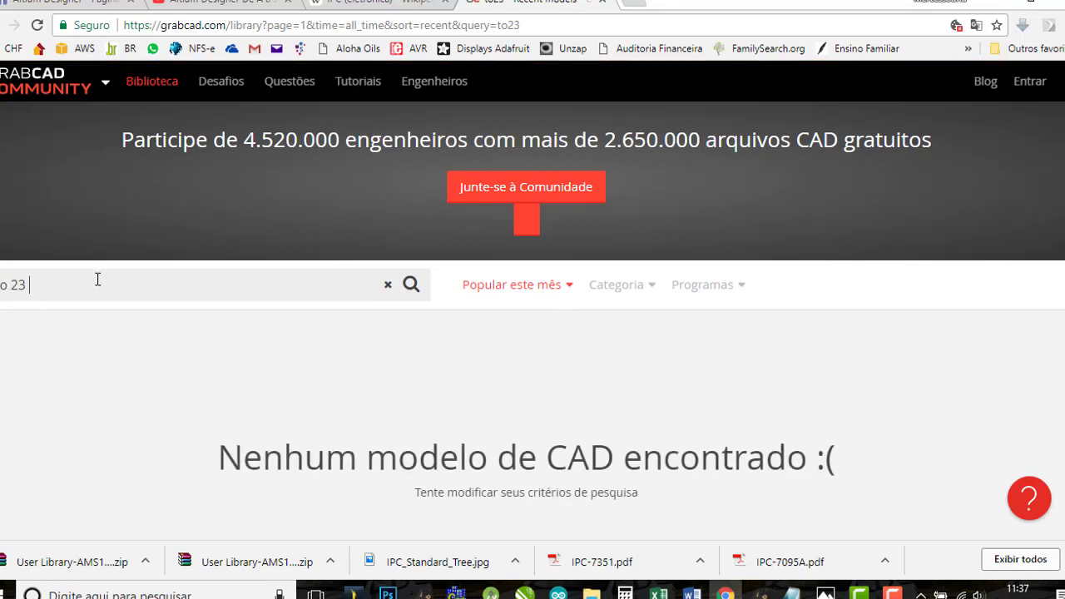
{"action": "key", "text": "Return"}
Replace the GrabCAD query with "smd" and run the search.
{"action": "left_click_drag", "start_coordinate": [89, 287], "coordinate": [0, 286]}
{"action": "scroll", "coordinate": [201, 352], "scroll_direction": "down", "scroll_amount": 1}
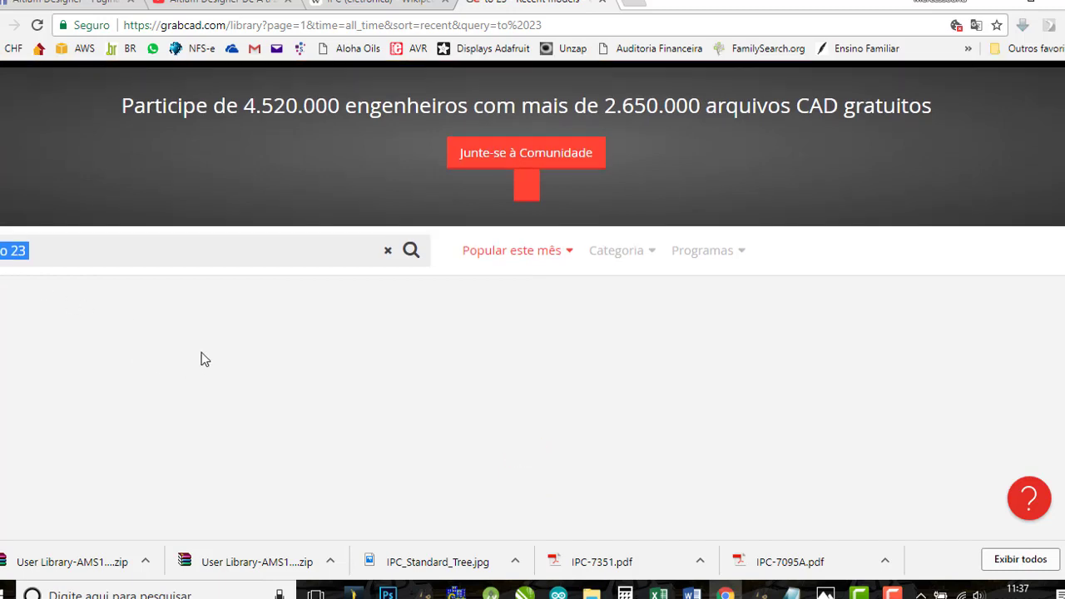
{"action": "key", "text": "BackSpace"}
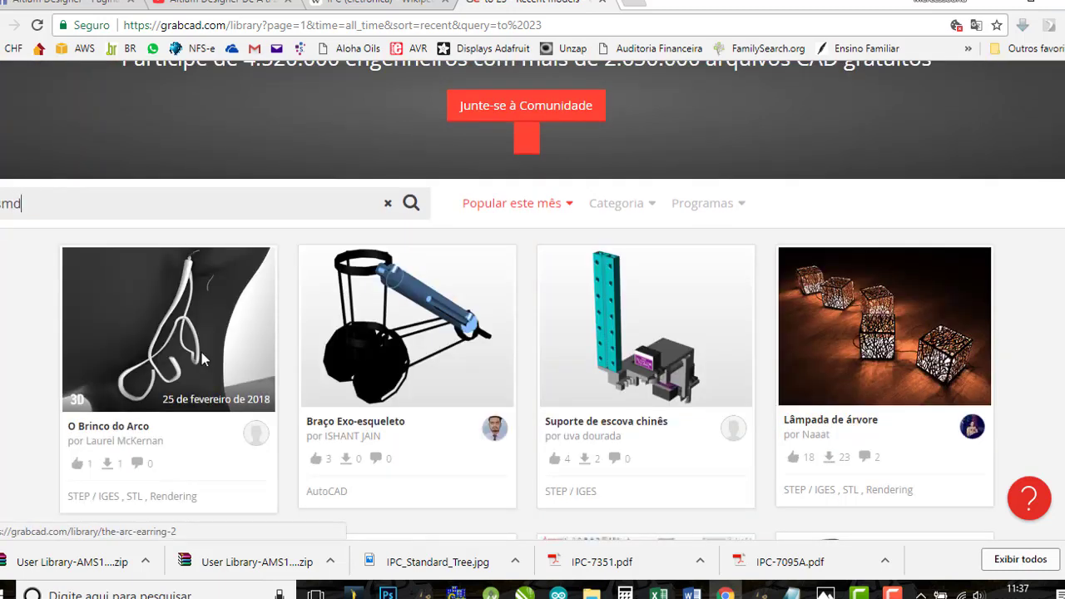
{"action": "key", "text": "Return"}
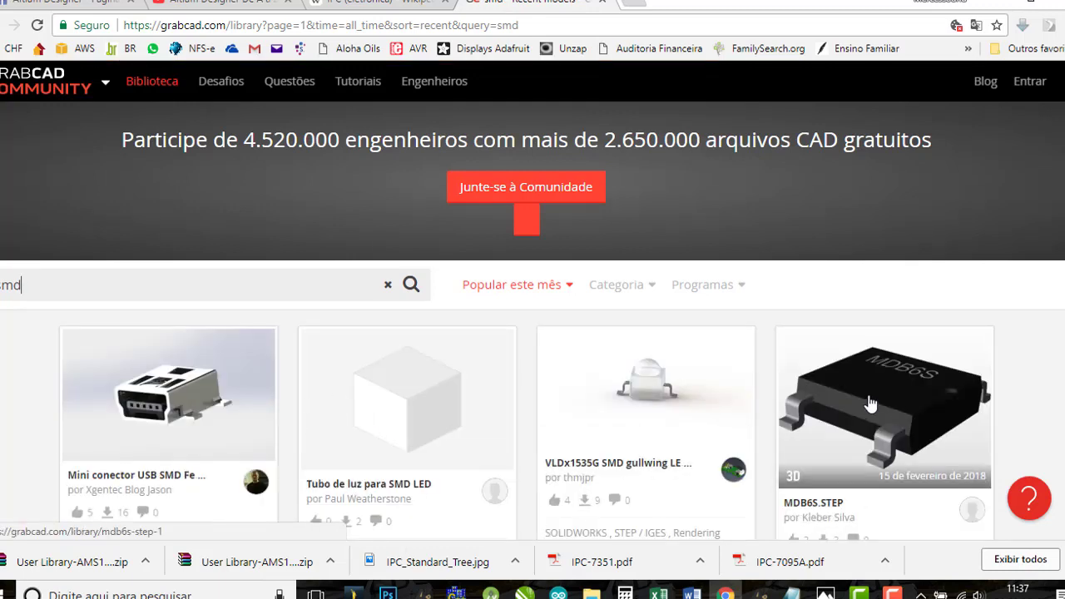
Browse the first page of SMD models on GrabCAD for a component package with a STEP file.
{"action": "scroll", "coordinate": [870, 401], "scroll_direction": "down", "scroll_amount": 4}
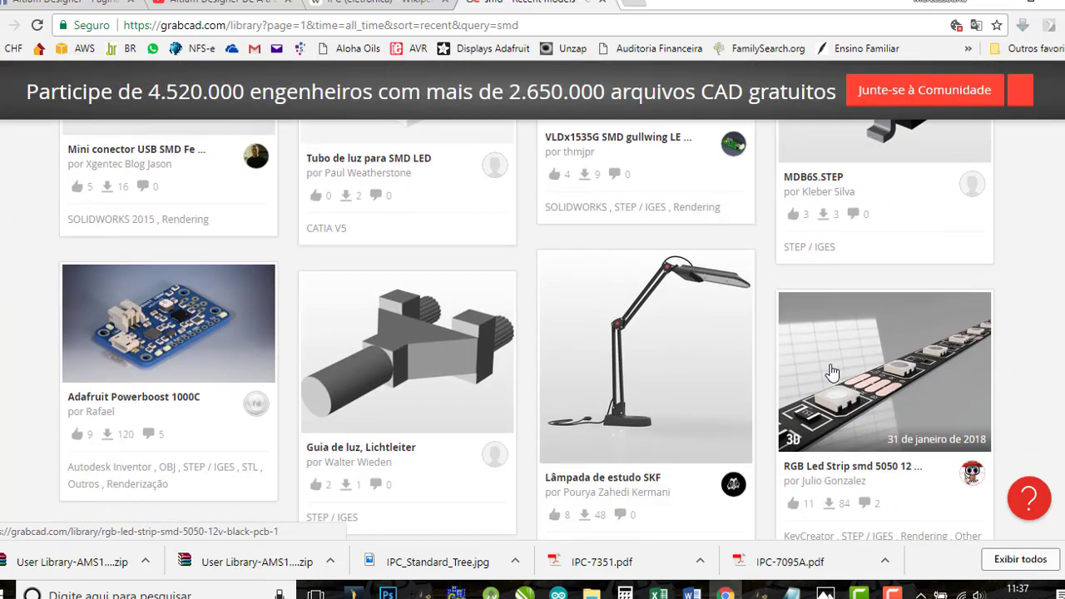
{"action": "scroll", "coordinate": [548, 364], "scroll_direction": "down", "scroll_amount": 6}
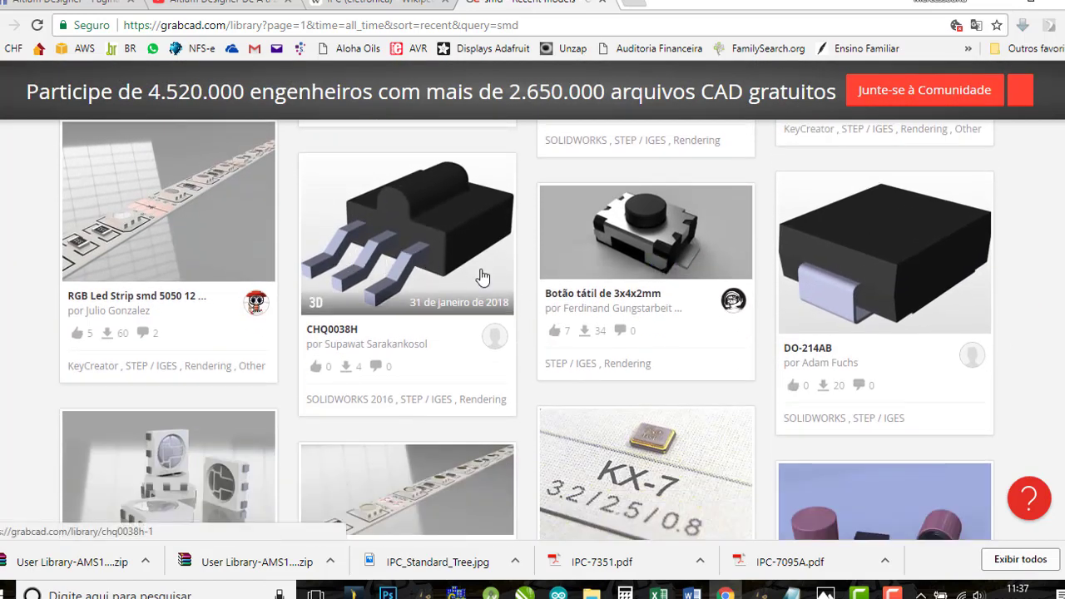
{"action": "scroll", "coordinate": [775, 318], "scroll_direction": "down", "scroll_amount": 2}
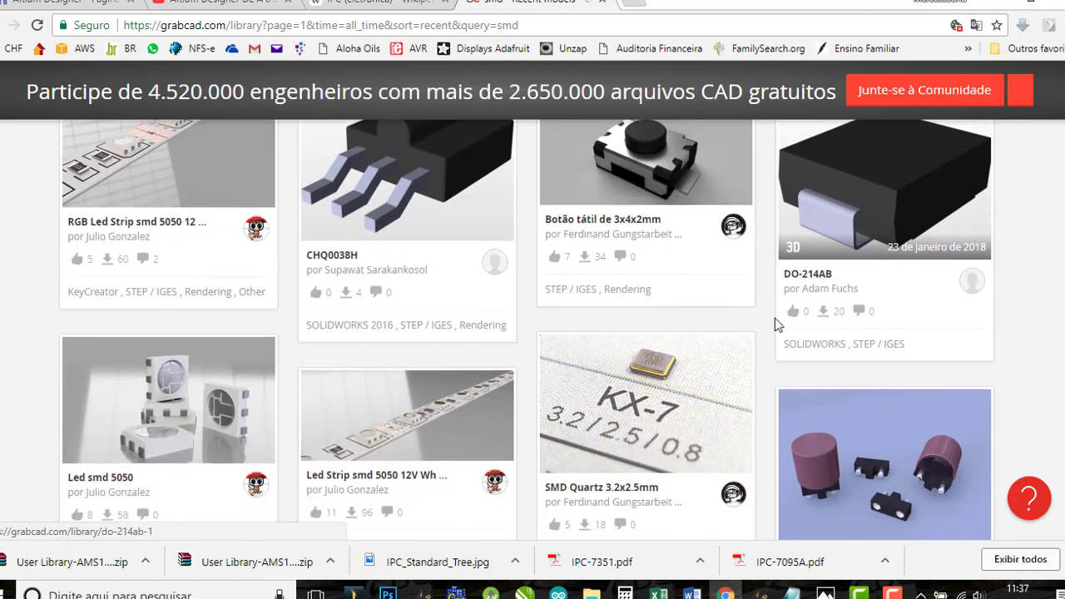
{"action": "scroll", "coordinate": [659, 308], "scroll_direction": "down", "scroll_amount": 4}
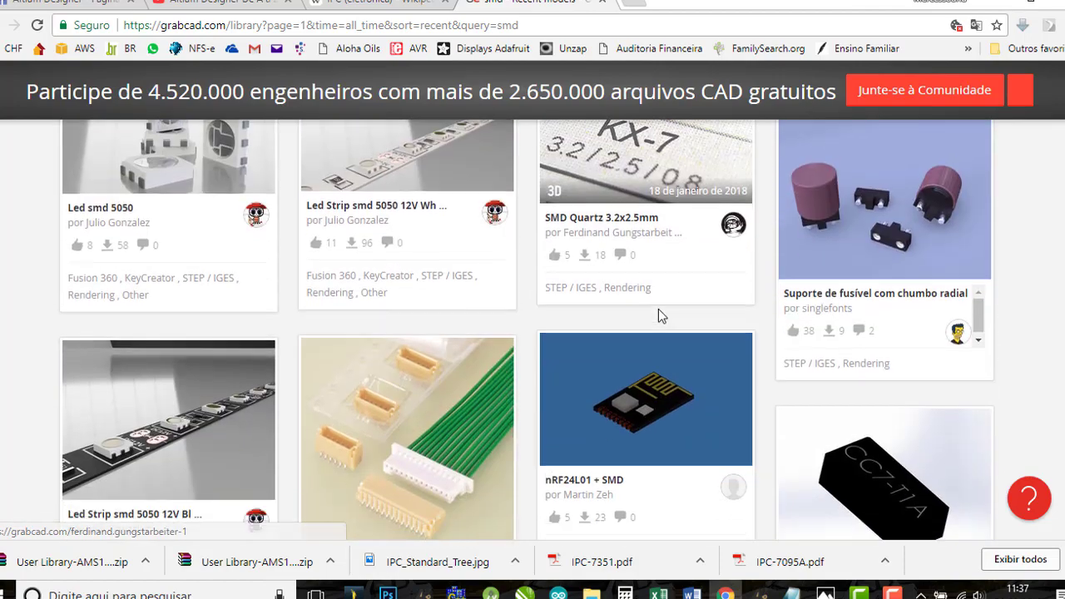
{"action": "scroll", "coordinate": [658, 314], "scroll_direction": "down", "scroll_amount": 5}
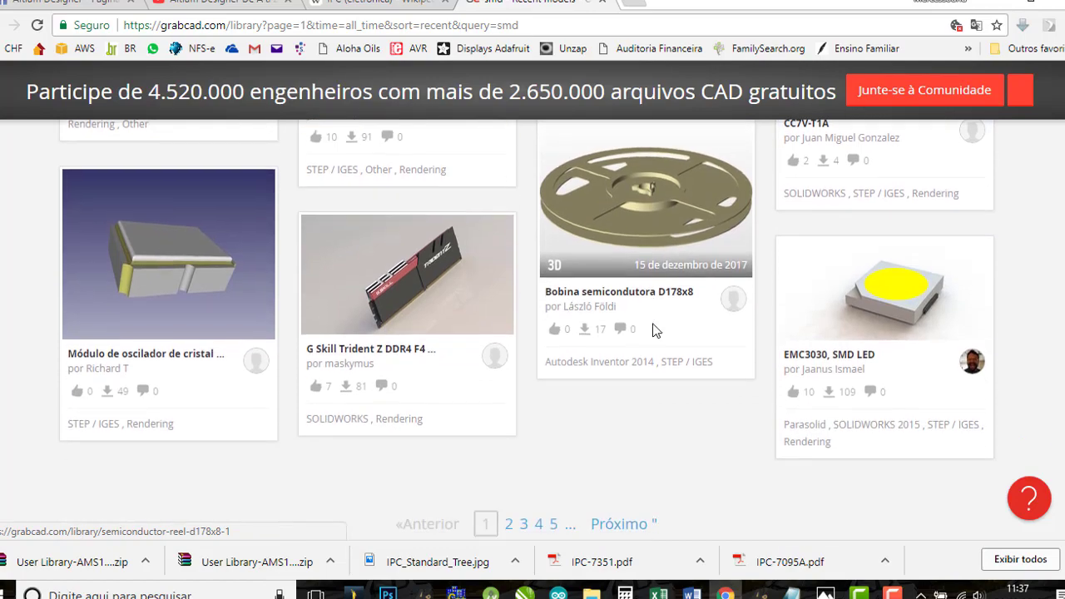
{"action": "scroll", "coordinate": [654, 333], "scroll_direction": "down", "scroll_amount": 1}
{"action": "scroll", "coordinate": [658, 337], "scroll_direction": "up", "scroll_amount": 9}
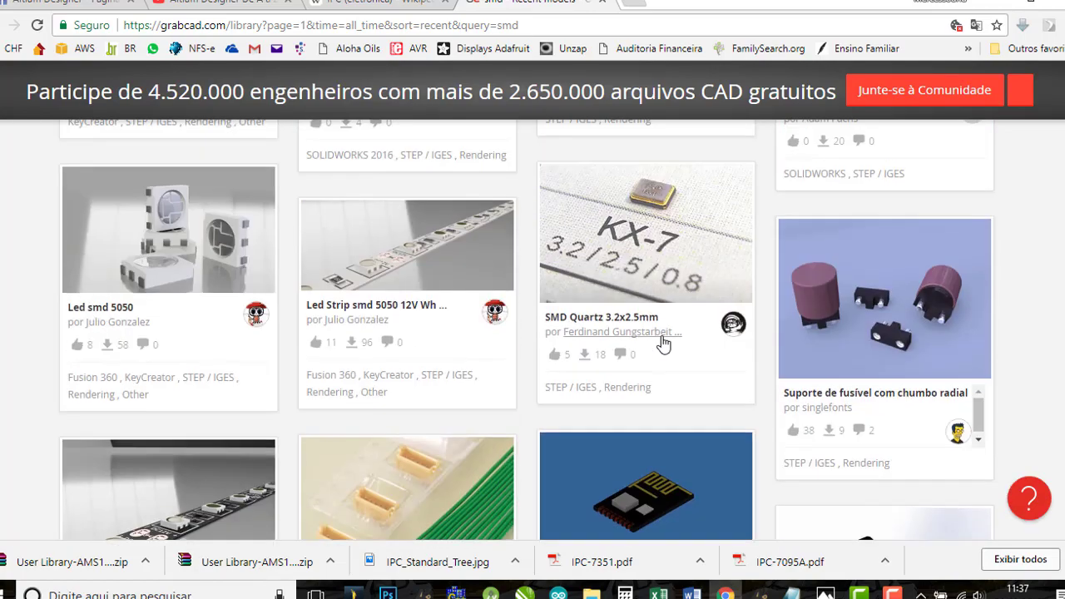
{"action": "scroll", "coordinate": [663, 343], "scroll_direction": "up", "scroll_amount": 3}
{"action": "scroll", "coordinate": [663, 344], "scroll_direction": "up", "scroll_amount": 3}
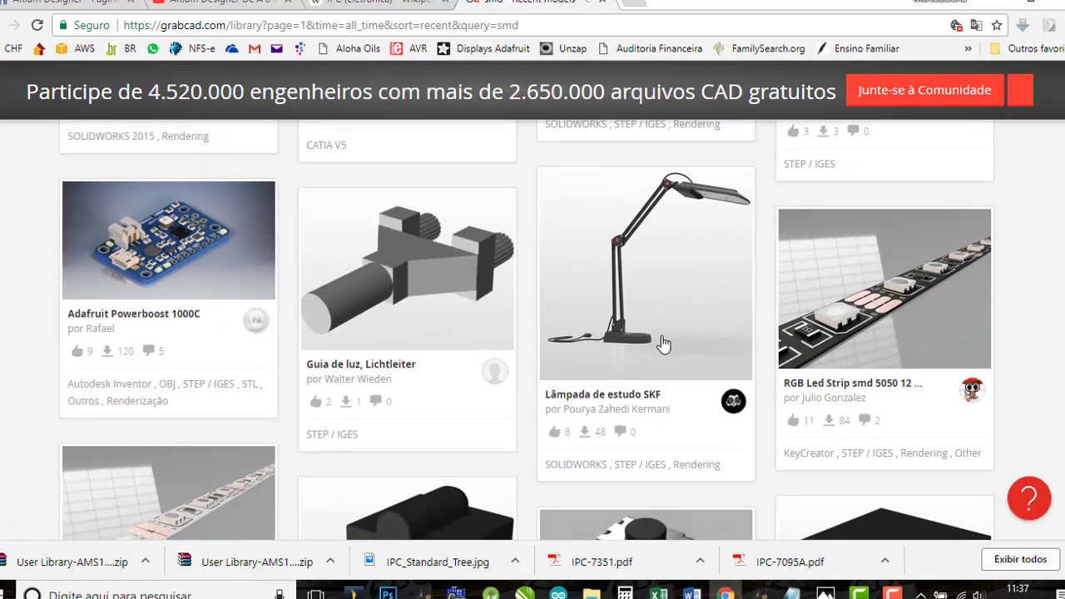
{"action": "scroll", "coordinate": [663, 344], "scroll_direction": "up", "scroll_amount": 4}
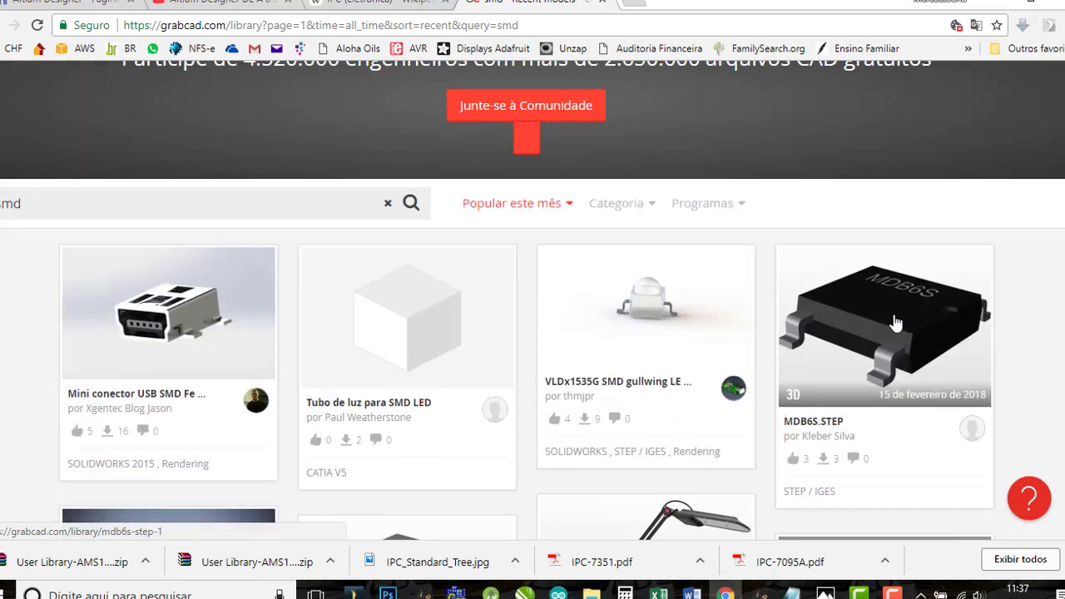
Open the MDB6S.STEP model page and review its preview, file list and details.
{"action": "left_click", "coordinate": [895, 323]}
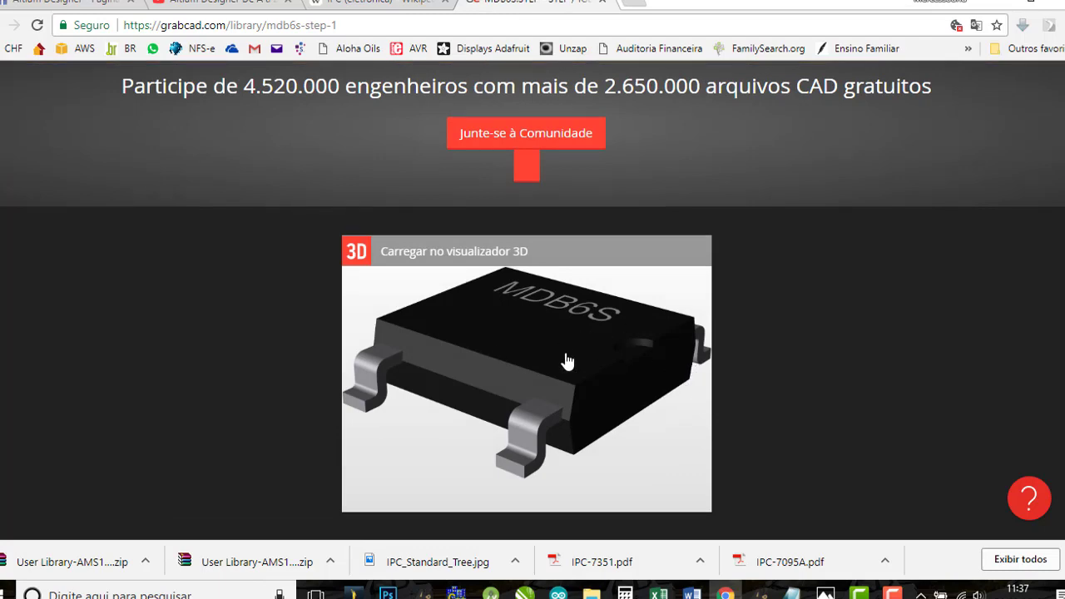
{"action": "scroll", "coordinate": [567, 361], "scroll_direction": "down", "scroll_amount": 6}
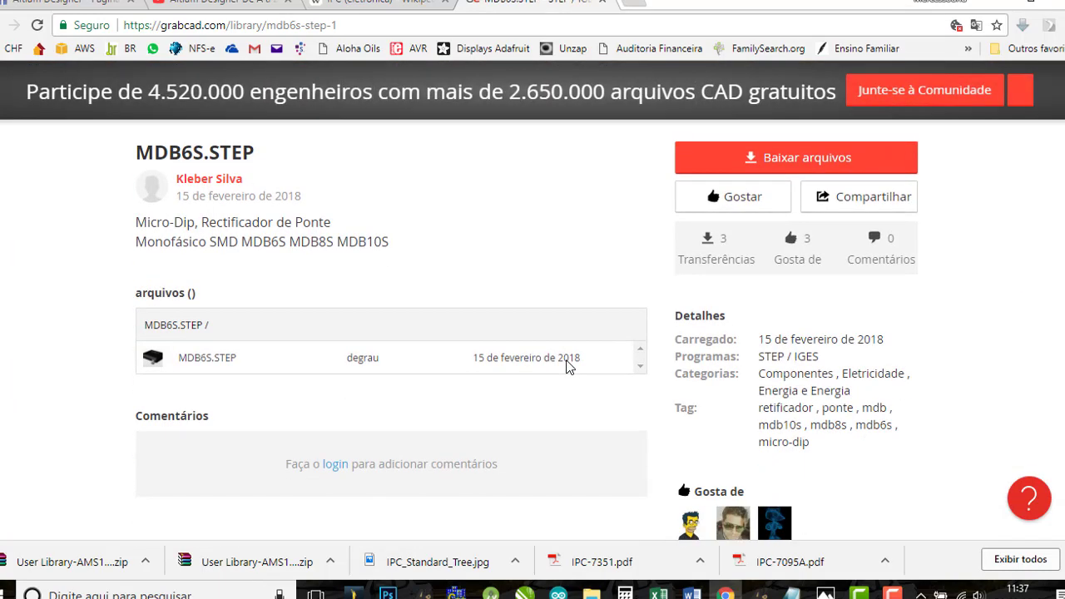
{"action": "scroll", "coordinate": [584, 394], "scroll_direction": "up", "scroll_amount": 3}
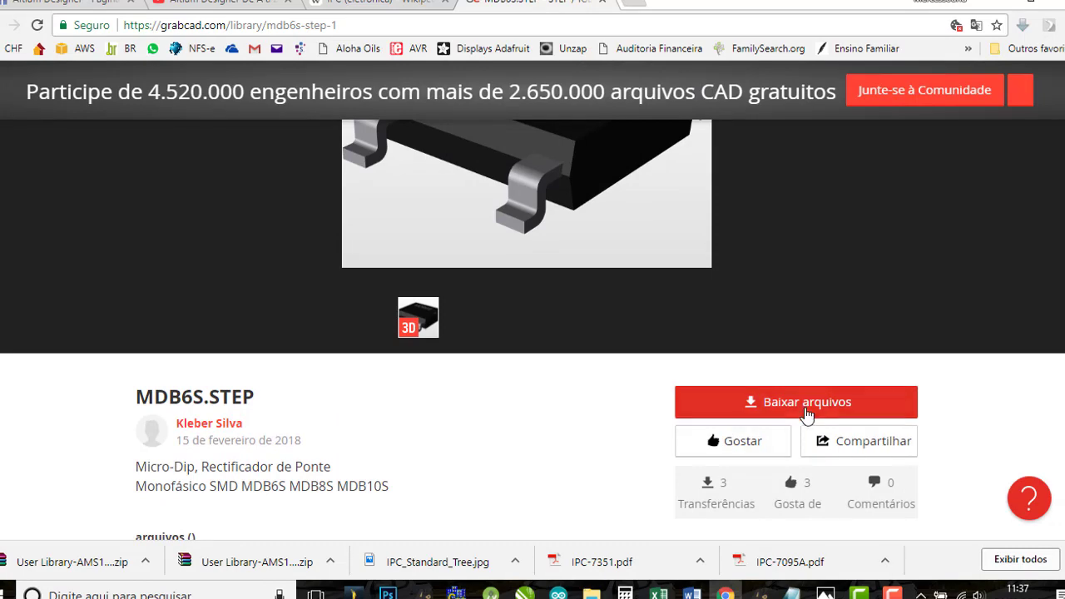
Request the MDB6S.STEP files and log in to GrabCAD with the saved account e-mail and password.
{"action": "left_click", "coordinate": [808, 408]}
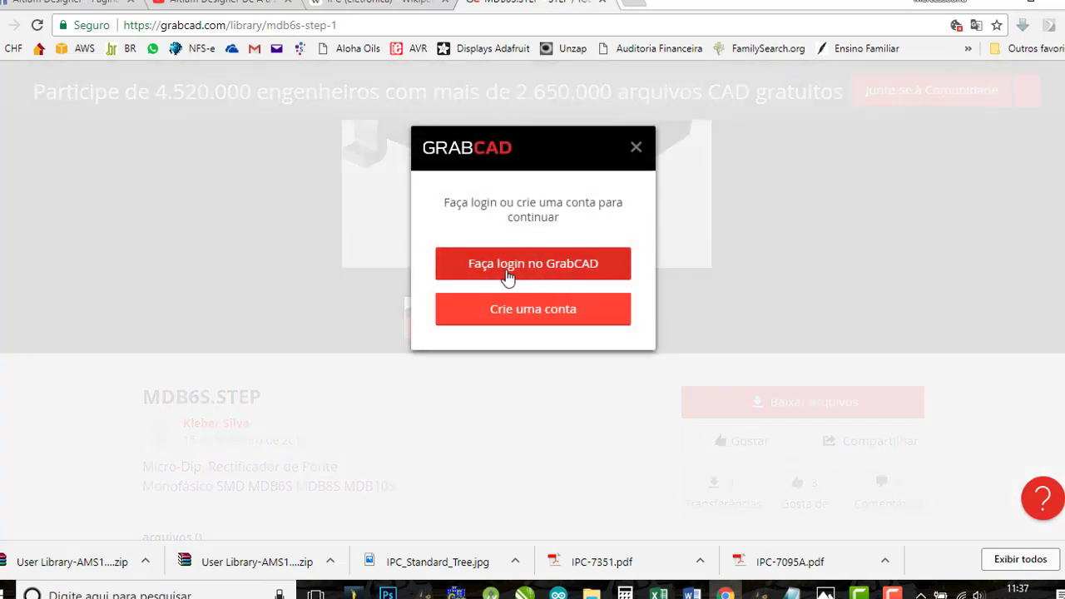
{"action": "left_click", "coordinate": [531, 265]}
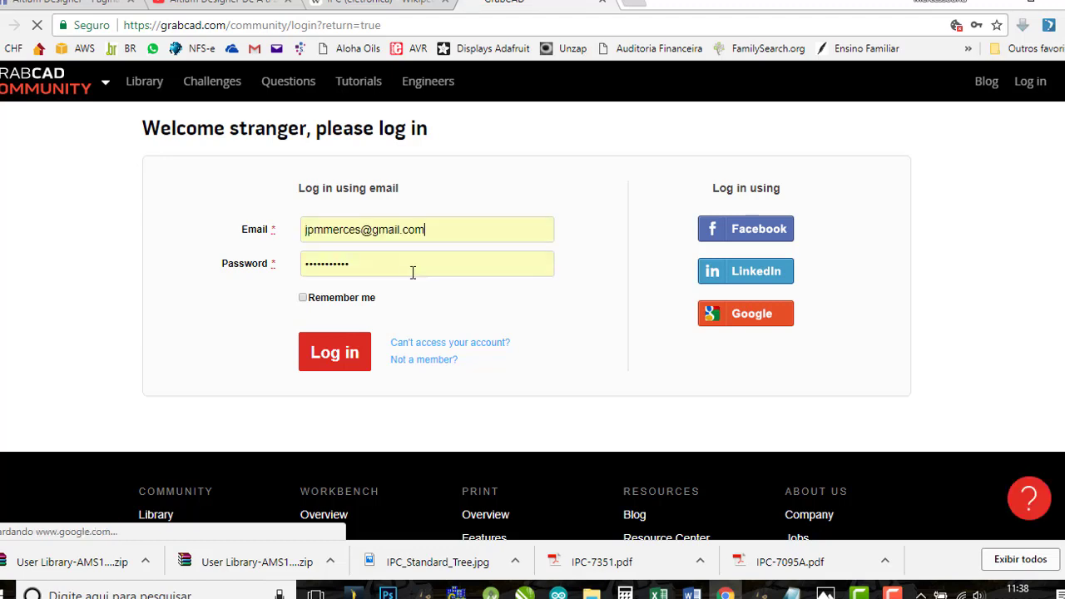
{"action": "left_click", "coordinate": [331, 353]}
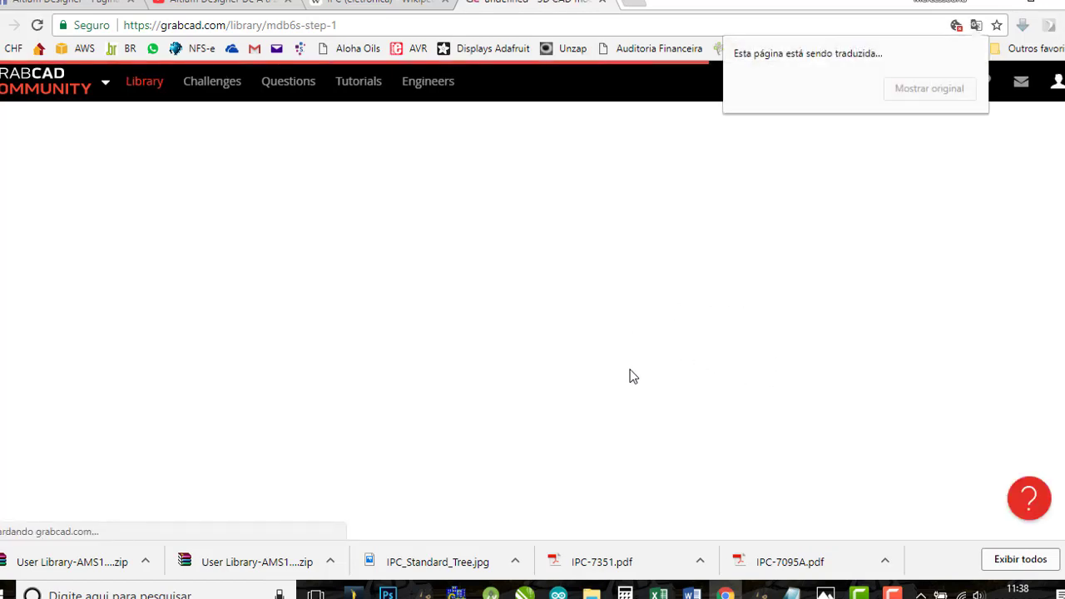
{"action": "scroll", "coordinate": [627, 419], "scroll_direction": "down", "scroll_amount": 3}
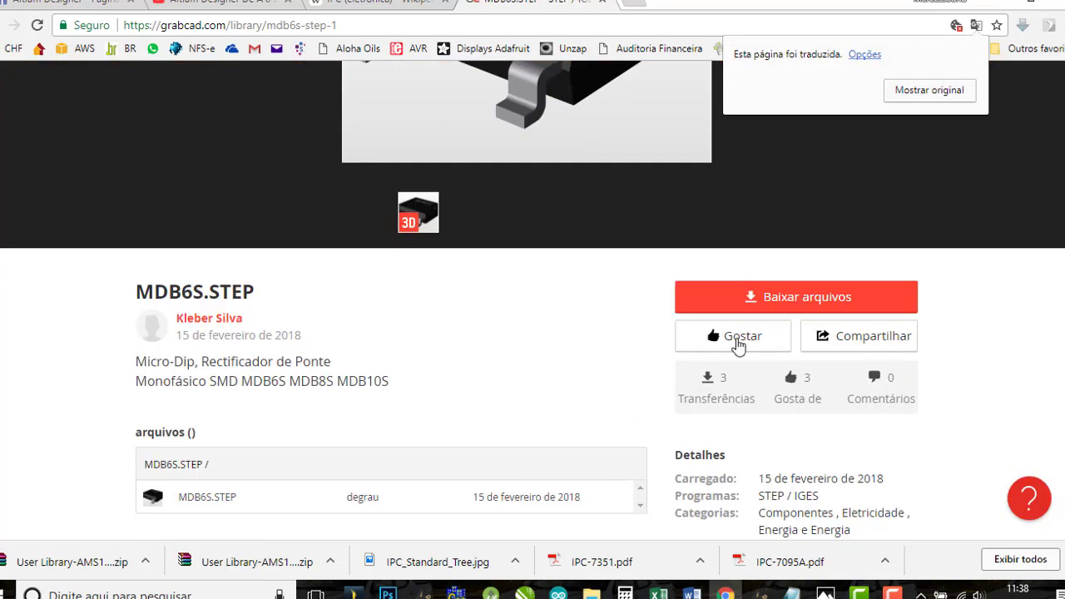
Download the MDB6S.STEP files and save the archive as mdb6s-step-1.snapshot.1.zip in the Biblioteca3Ds folder.
{"action": "left_click", "coordinate": [786, 304]}
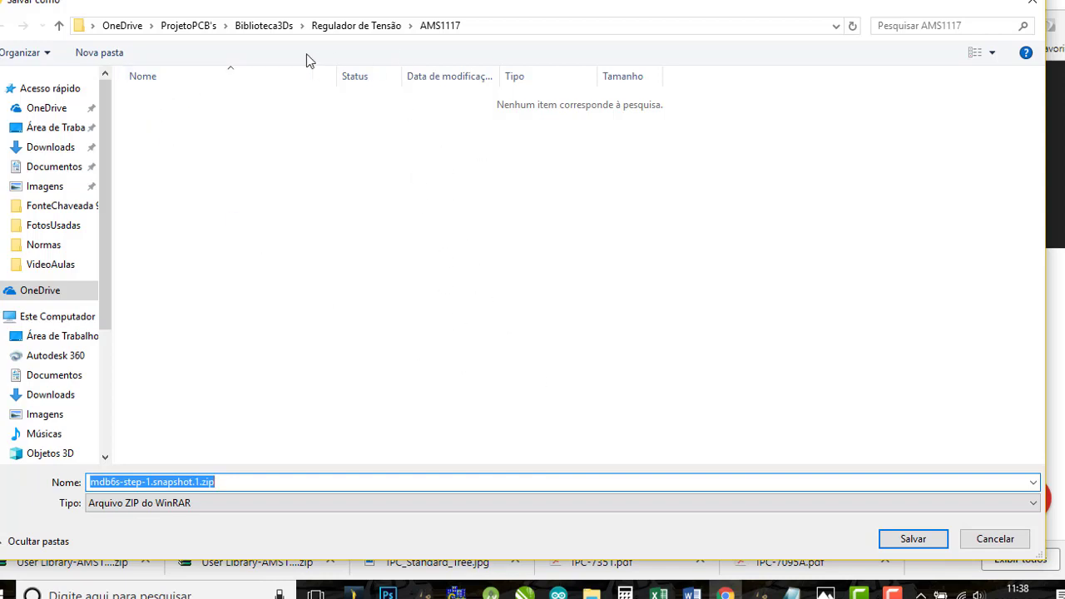
{"action": "left_click", "coordinate": [275, 25]}
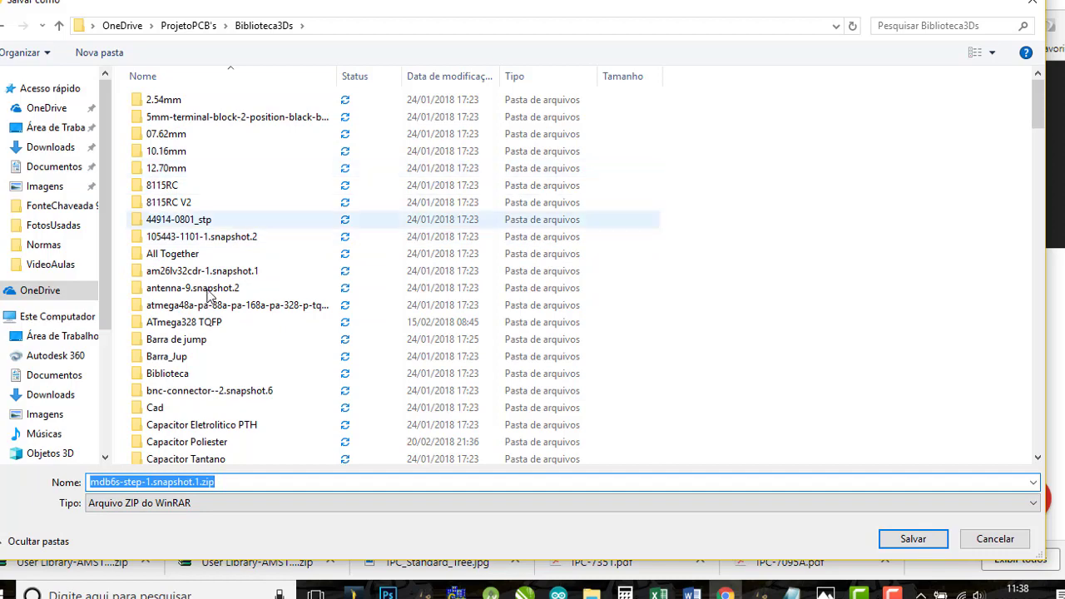
{"action": "left_click", "coordinate": [913, 540]}
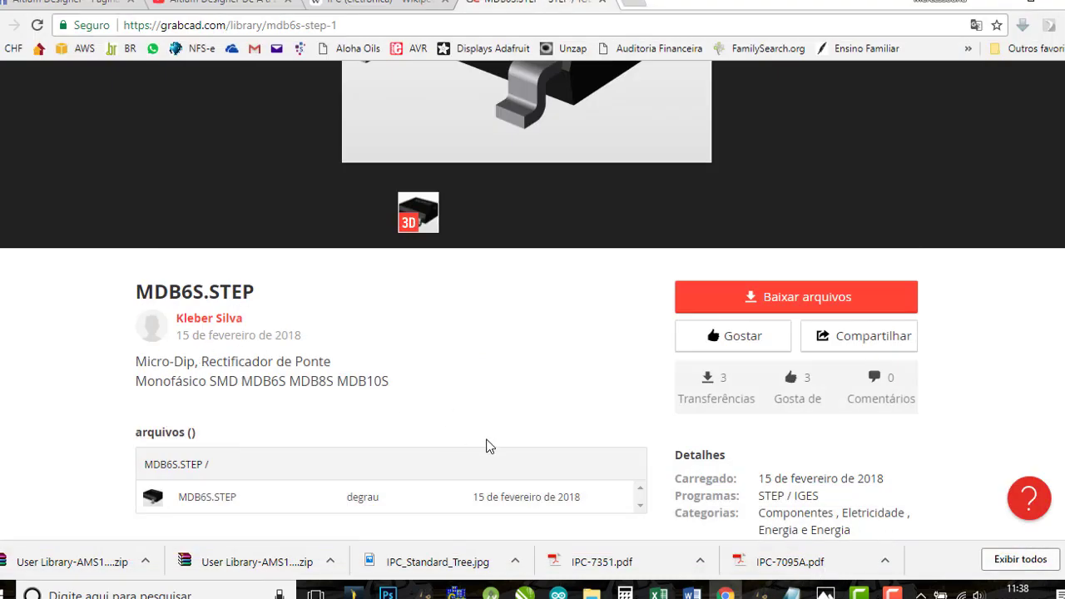
Review the MDB6S.STEP model page, examining its title, file list, details, tags and preview image.
{"action": "scroll", "coordinate": [489, 447], "scroll_direction": "down", "scroll_amount": 1}
{"action": "left_click_drag", "start_coordinate": [258, 214], "coordinate": [133, 214]}
{"action": "scroll", "coordinate": [133, 214], "scroll_direction": "up", "scroll_amount": 1}
{"action": "scroll", "coordinate": [379, 372], "scroll_direction": "down", "scroll_amount": 4}
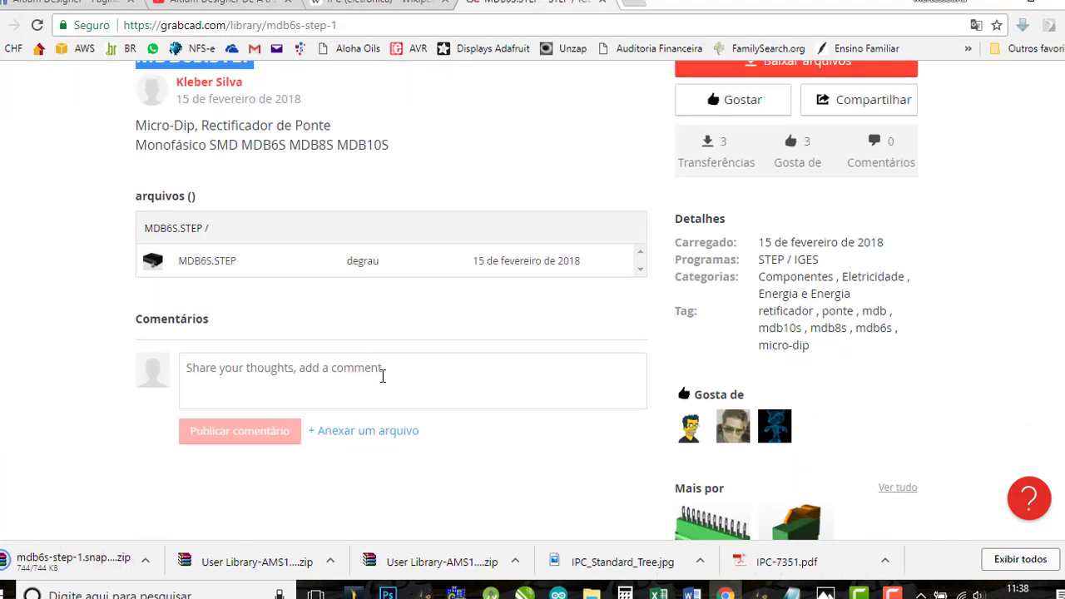
{"action": "scroll", "coordinate": [381, 384], "scroll_direction": "up", "scroll_amount": 1}
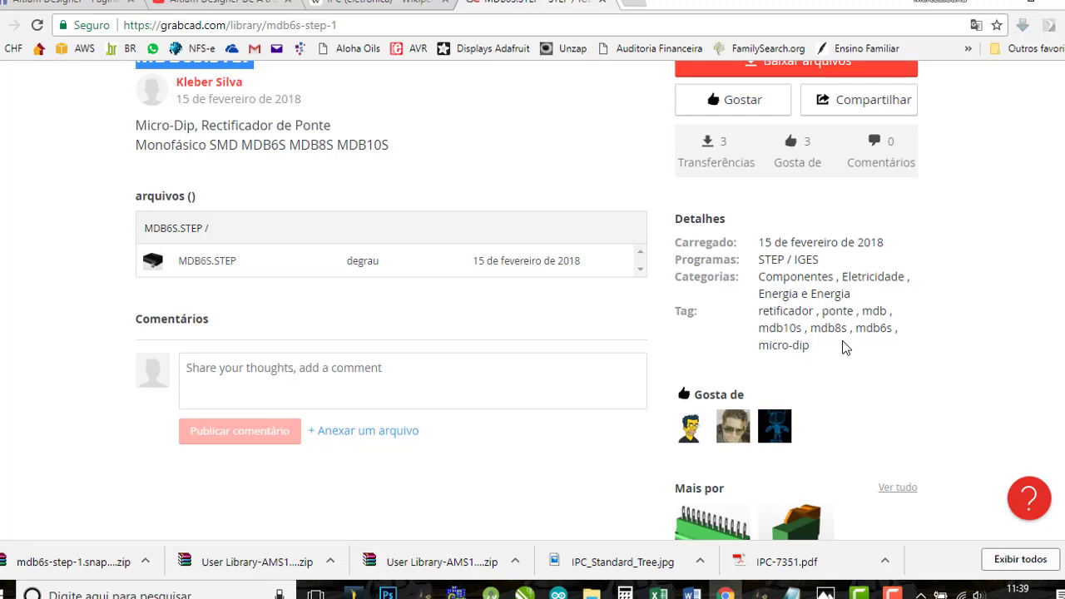
{"action": "scroll", "coordinate": [846, 347], "scroll_direction": "up", "scroll_amount": 2}
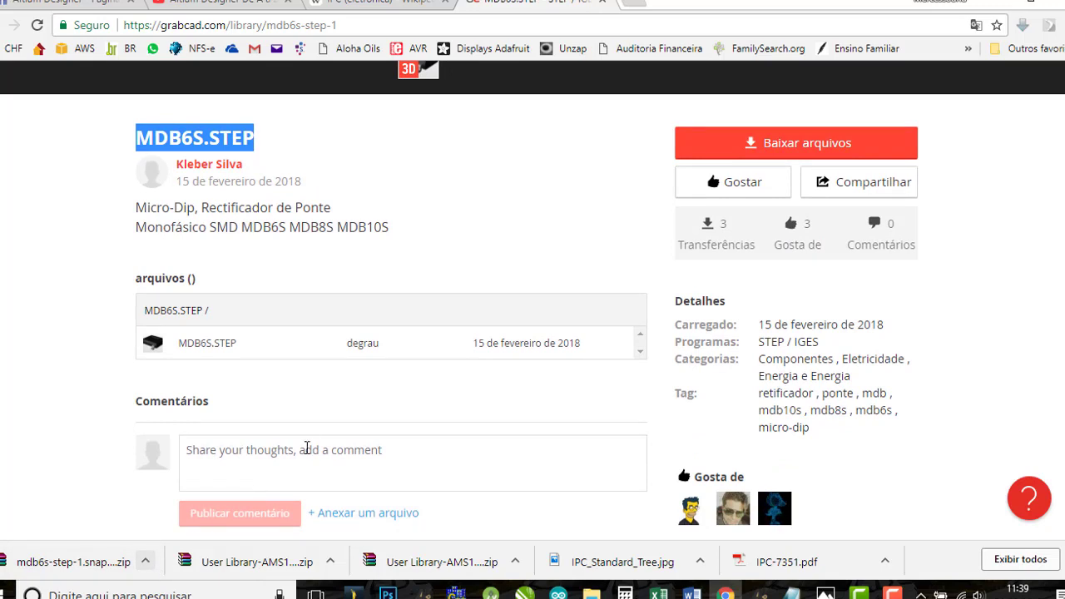
{"action": "scroll", "coordinate": [316, 437], "scroll_direction": "up", "scroll_amount": 2}
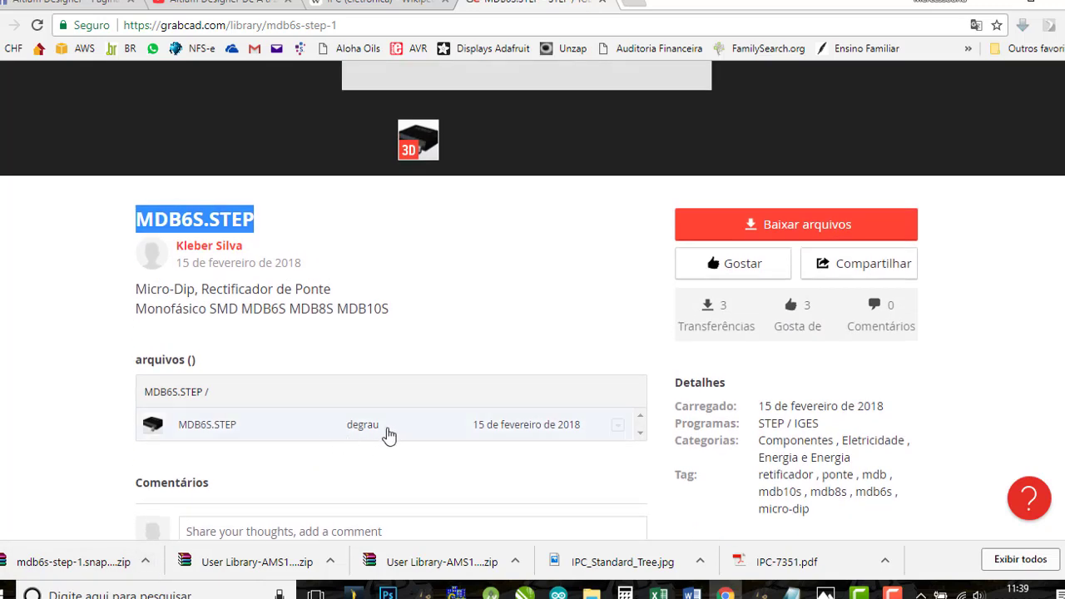
{"action": "scroll", "coordinate": [397, 433], "scroll_direction": "up", "scroll_amount": 4}
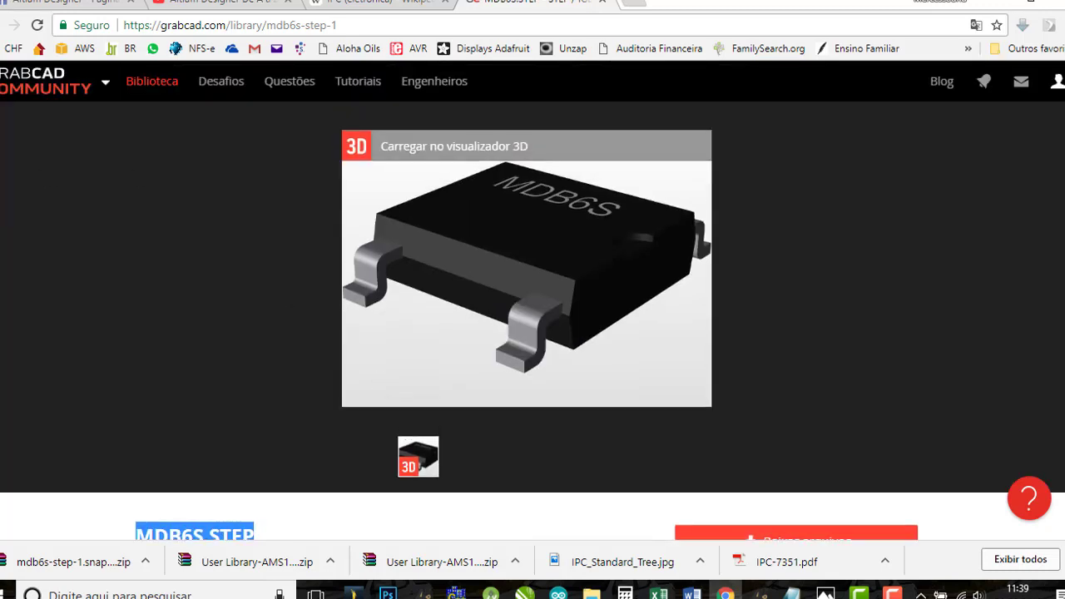
Return to the GrabCAD model library and search it for "atmel".
{"action": "left_click", "coordinate": [2, 30]}
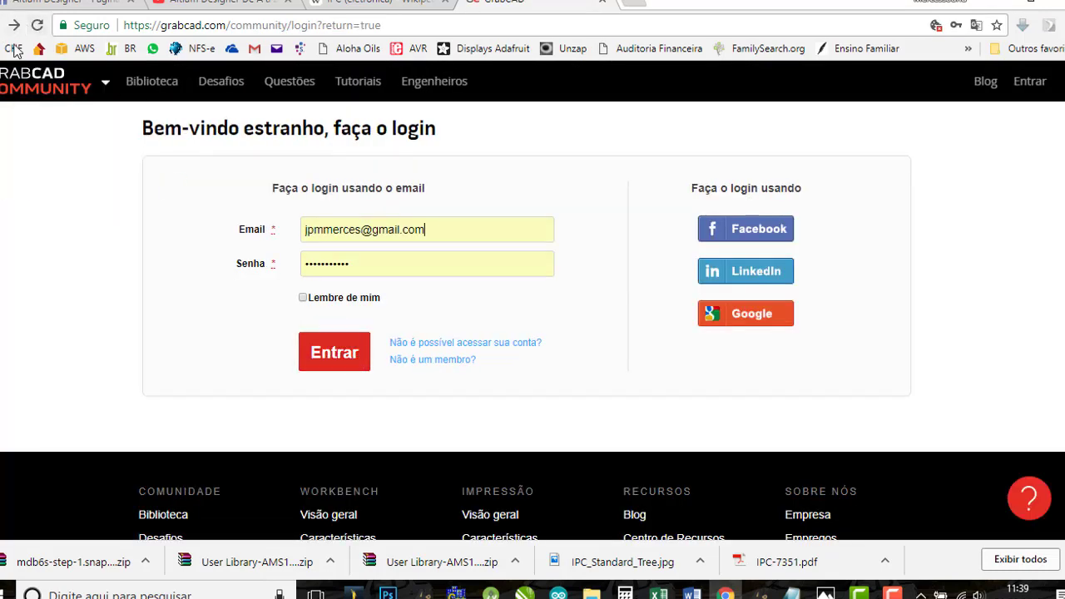
{"action": "left_click", "coordinate": [14, 77]}
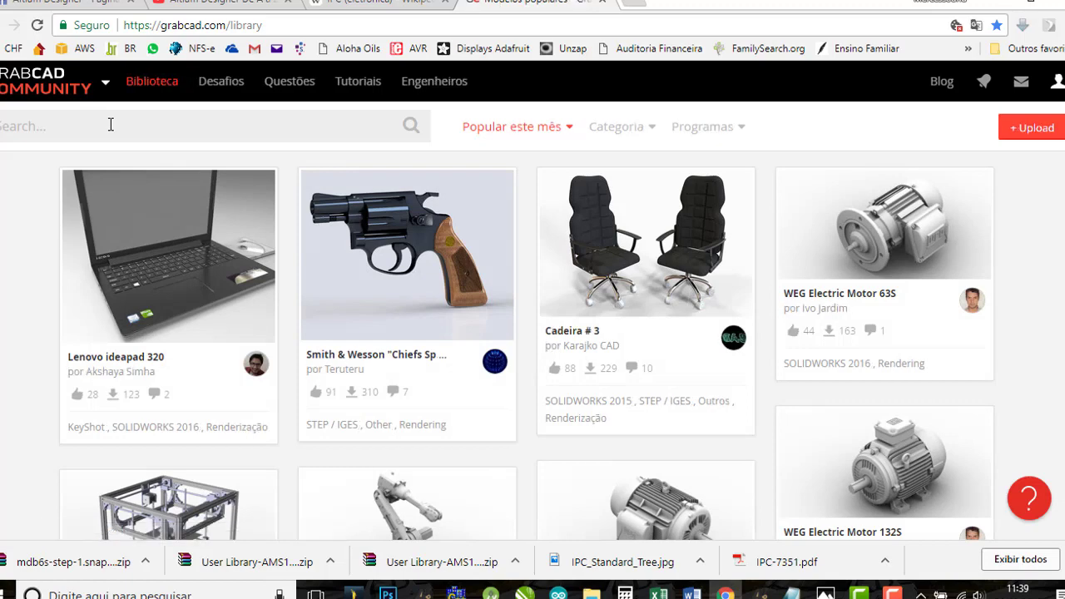
{"action": "left_click", "coordinate": [110, 124]}
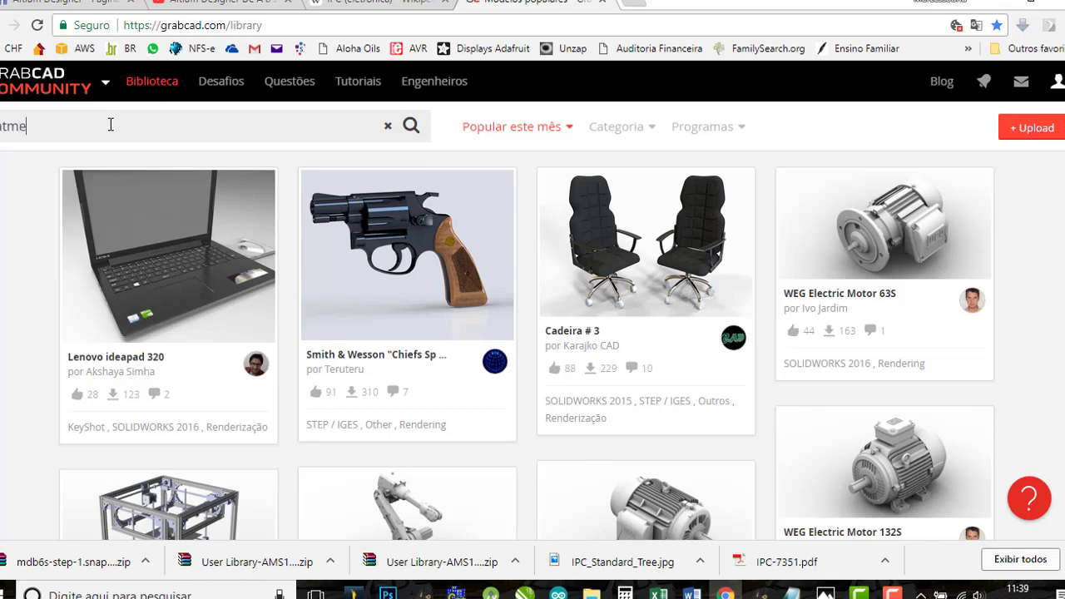
{"action": "type", "text": "atmel"}
{"action": "key", "text": "Return"}
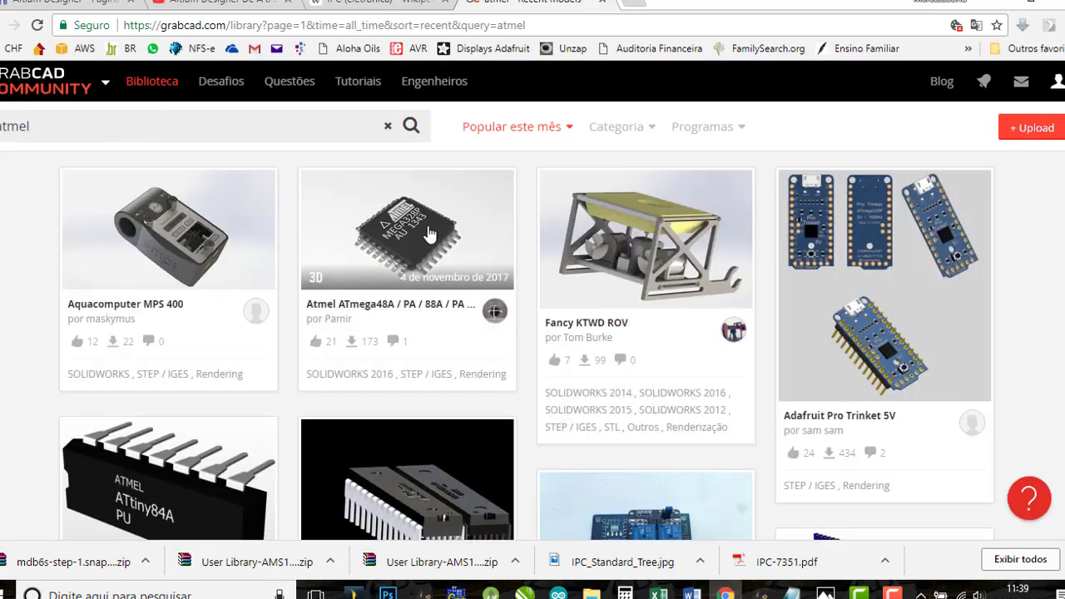
Browse the Atmel search results and open the Atmel ATmega48A / PA / 88A / PA / 168A / PA / 328 / P TQFP model page.
{"action": "left_click_drag", "start_coordinate": [456, 374], "coordinate": [440, 256]}
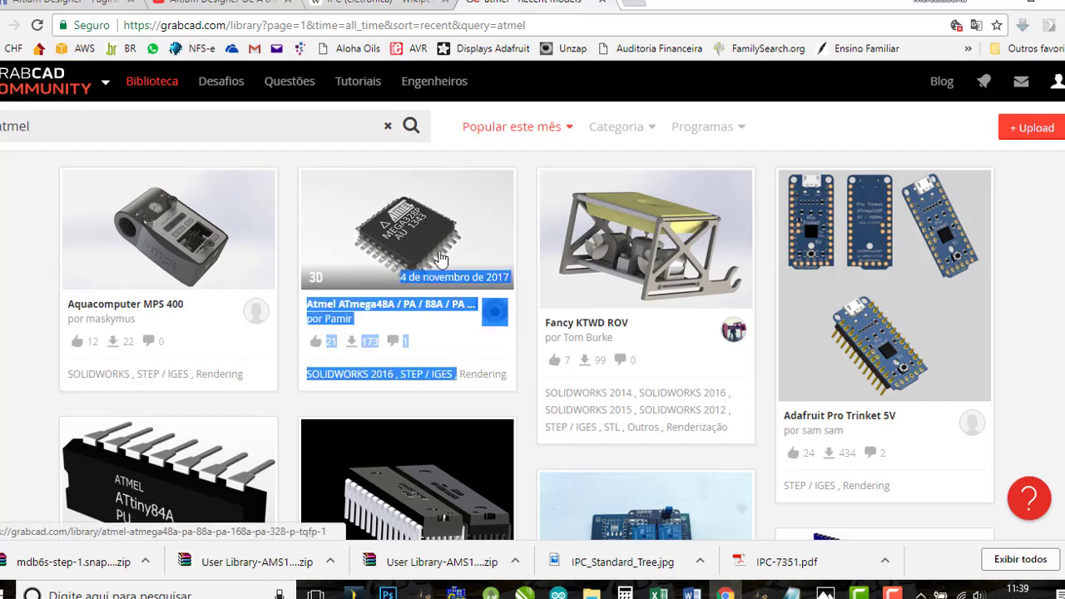
{"action": "scroll", "coordinate": [339, 455], "scroll_direction": "down", "scroll_amount": 3}
{"action": "scroll", "coordinate": [200, 366], "scroll_direction": "down", "scroll_amount": 6}
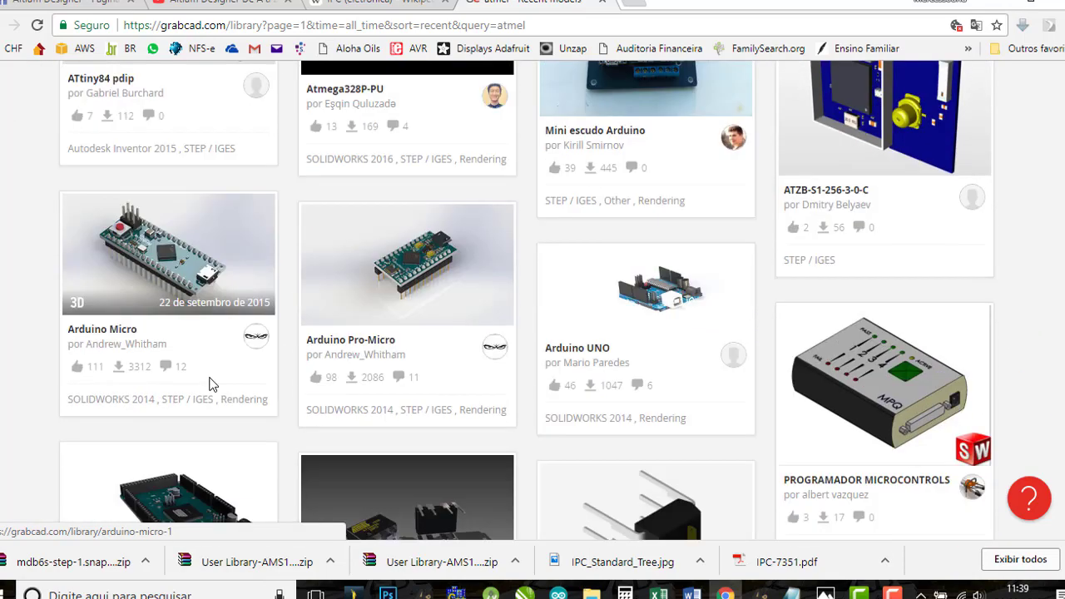
{"action": "scroll", "coordinate": [282, 405], "scroll_direction": "up", "scroll_amount": 9}
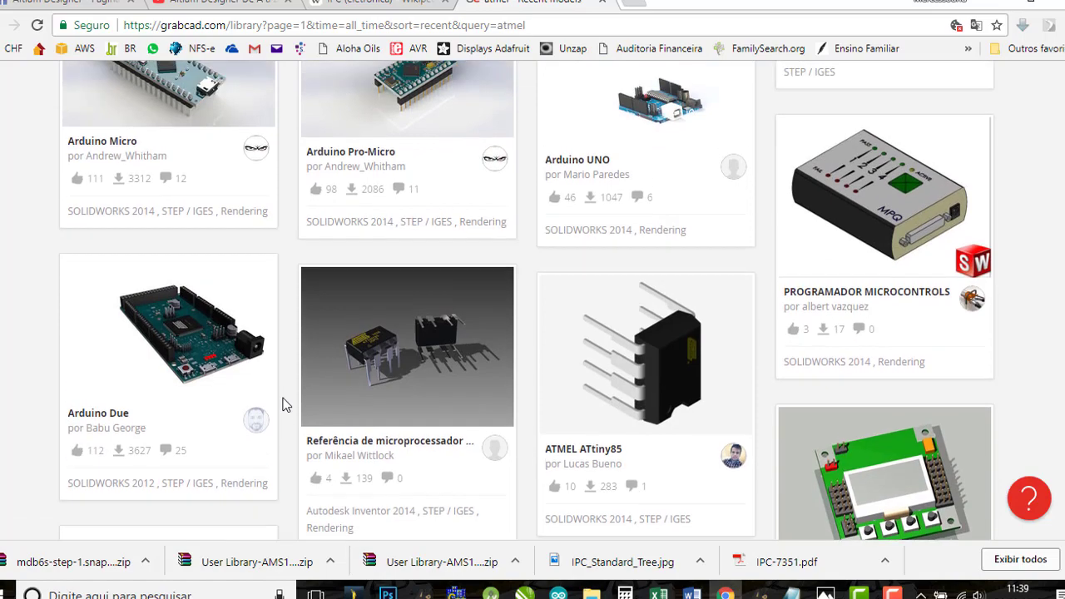
{"action": "scroll", "coordinate": [283, 405], "scroll_direction": "up", "scroll_amount": 2}
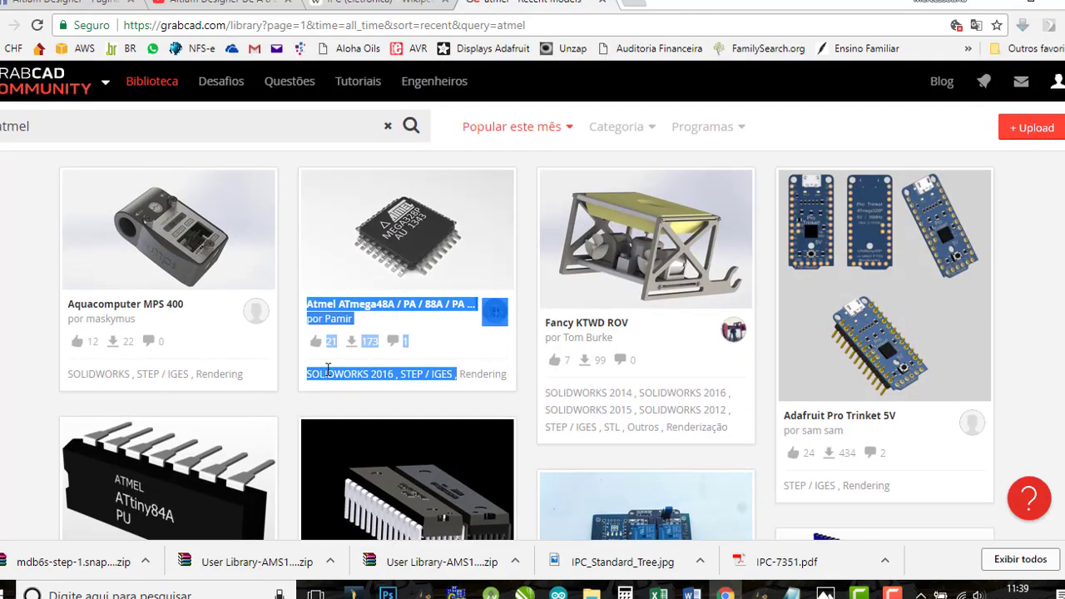
{"action": "left_click", "coordinate": [439, 236]}
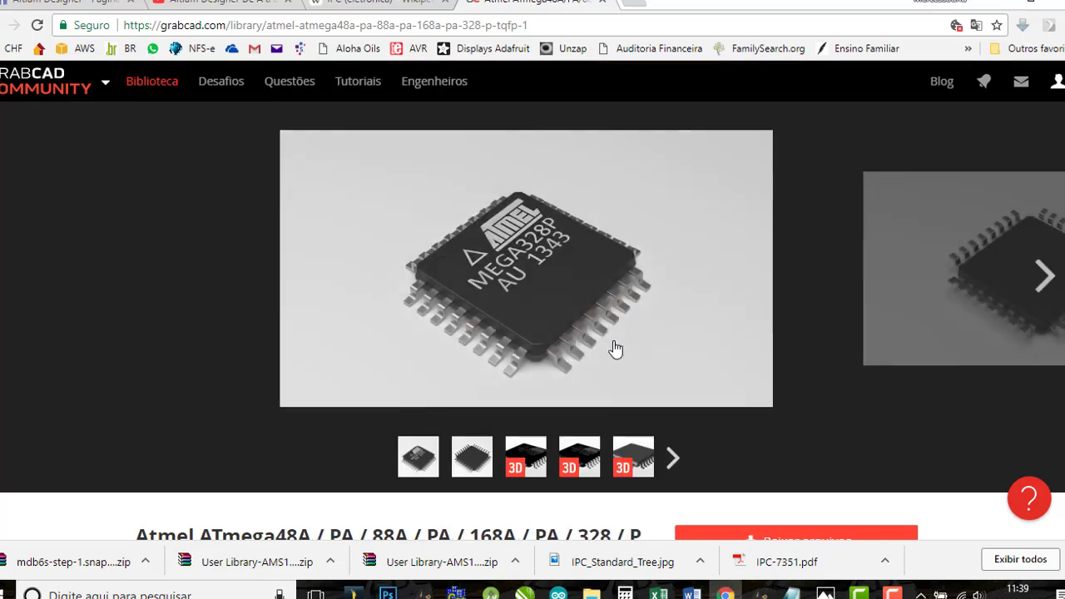
Expand the ATmega TQFP model's description and review its covered devices, file formats, file list and tags.
{"action": "scroll", "coordinate": [620, 345], "scroll_direction": "down", "scroll_amount": 2}
{"action": "scroll", "coordinate": [529, 400], "scroll_direction": "down", "scroll_amount": 4}
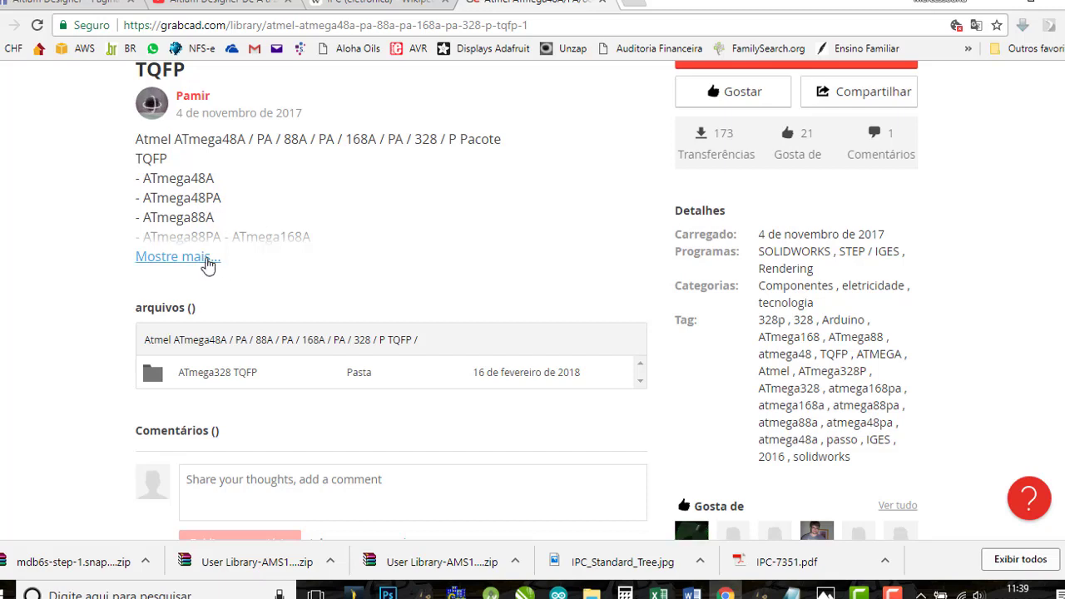
{"action": "left_click", "coordinate": [199, 257]}
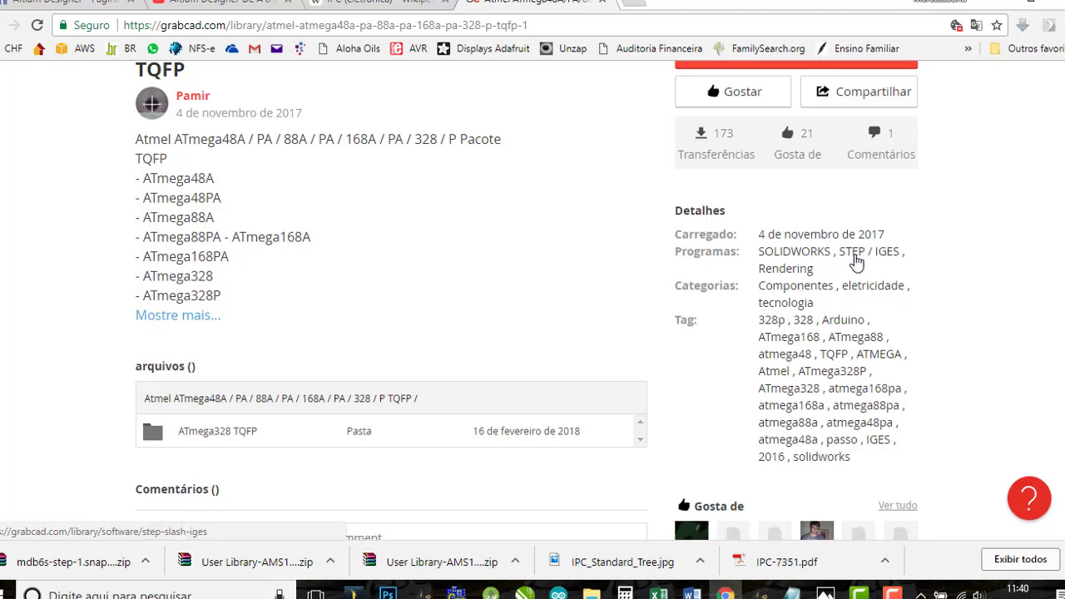
{"action": "scroll", "coordinate": [734, 389], "scroll_direction": "down", "scroll_amount": 3}
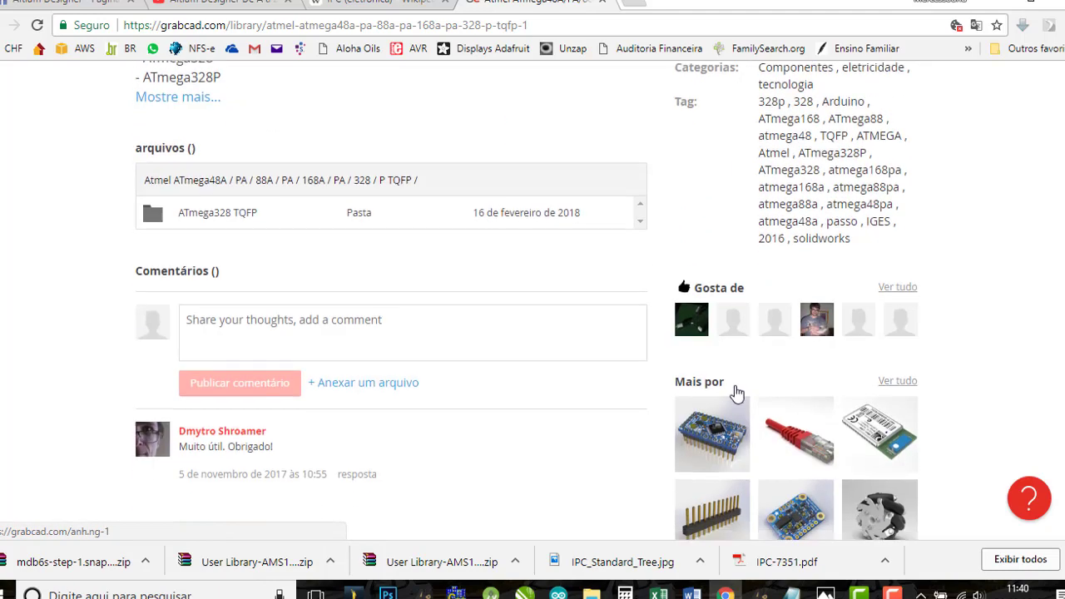
{"action": "scroll", "coordinate": [729, 400], "scroll_direction": "up", "scroll_amount": 7}
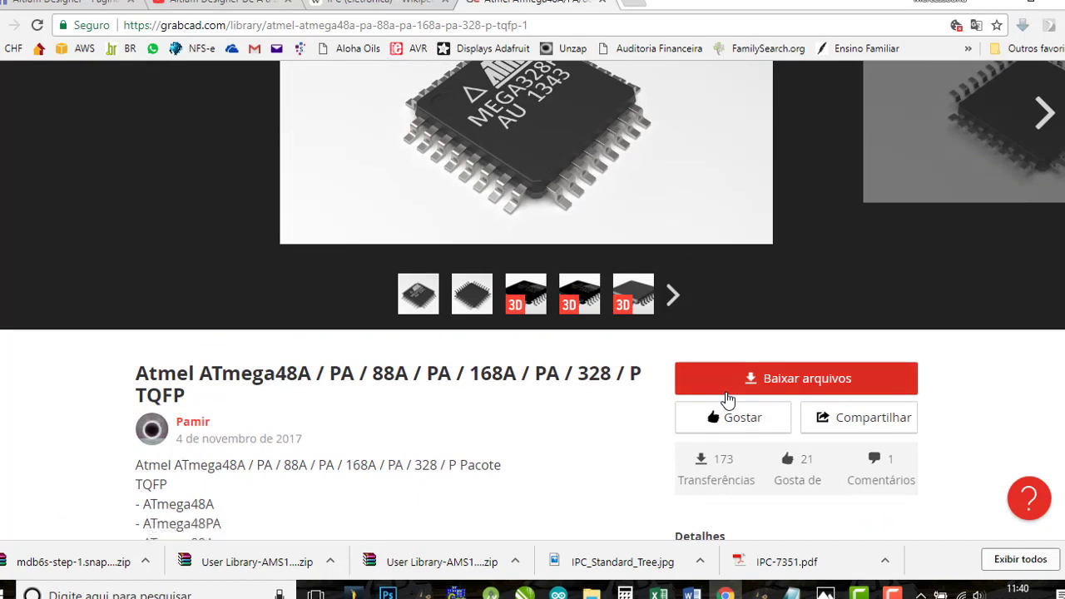
{"action": "scroll", "coordinate": [724, 403], "scroll_direction": "up", "scroll_amount": 2}
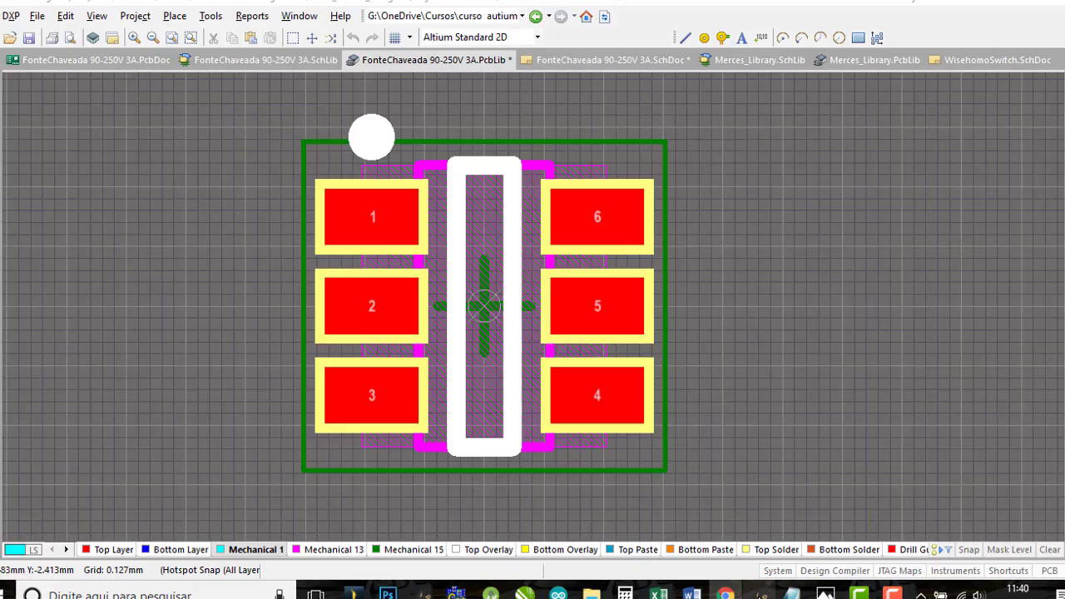
Switch to Altium Designer, inspect the six-lead footprint and its component body in 3D from several angles, and return to the 2D view.
{"action": "left_click", "coordinate": [760, 593]}
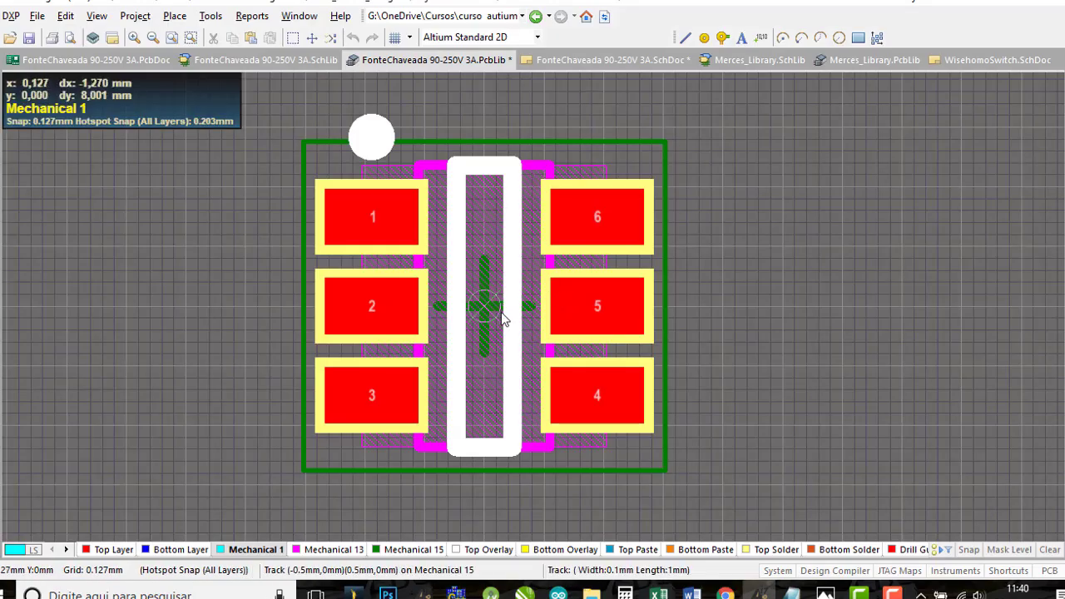
{"action": "key", "text": "3"}
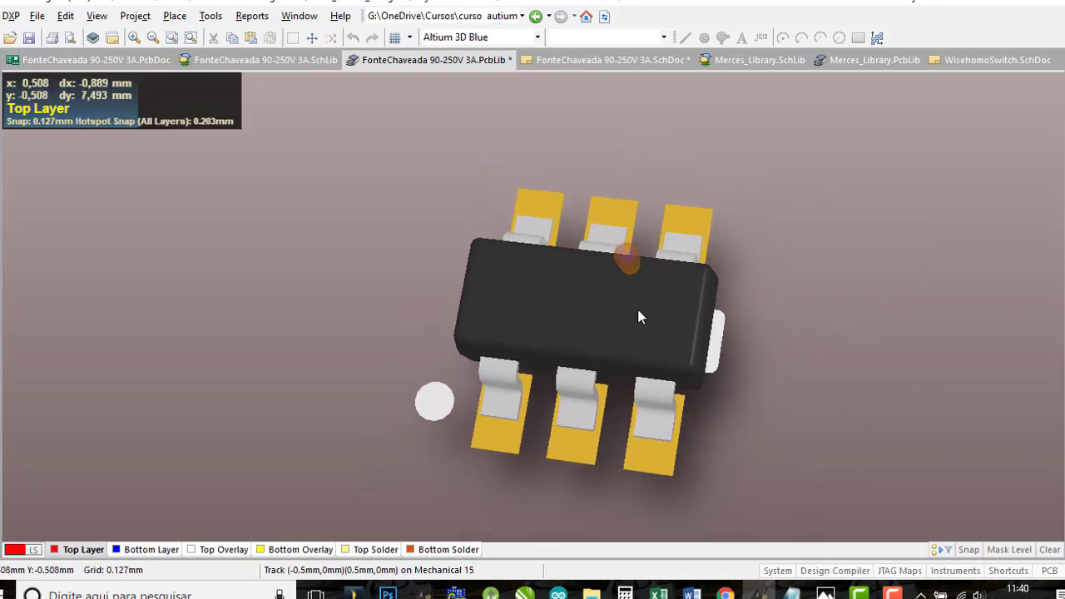
{"action": "key", "text": "0"}
{"action": "right_click_drag", "start_coordinate": [629, 272], "coordinate": [594, 347]}
{"action": "right_click", "coordinate": [618, 369]}
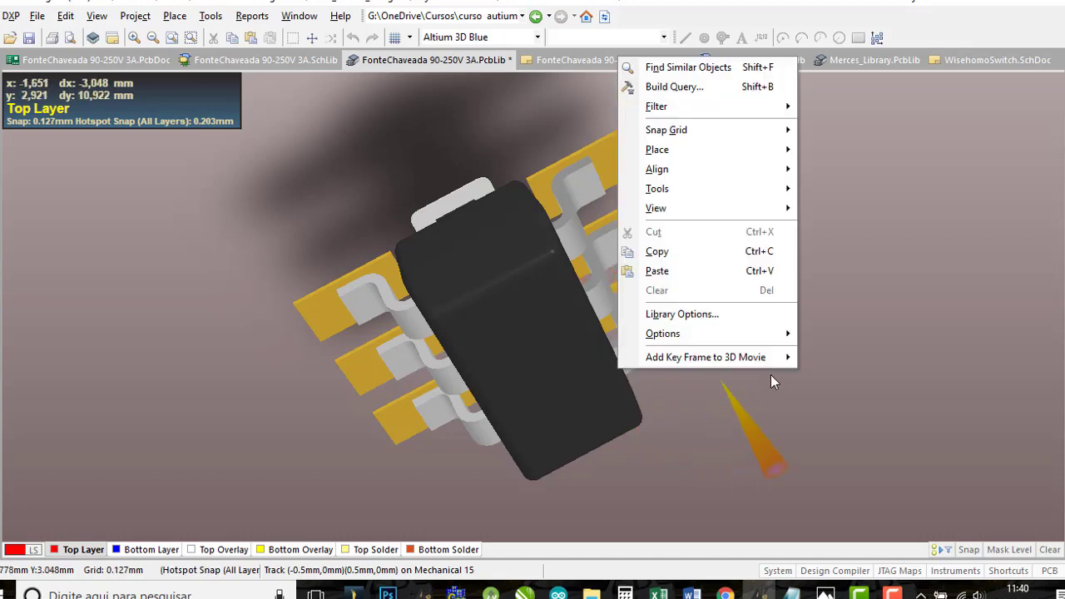
{"action": "left_click", "coordinate": [870, 362]}
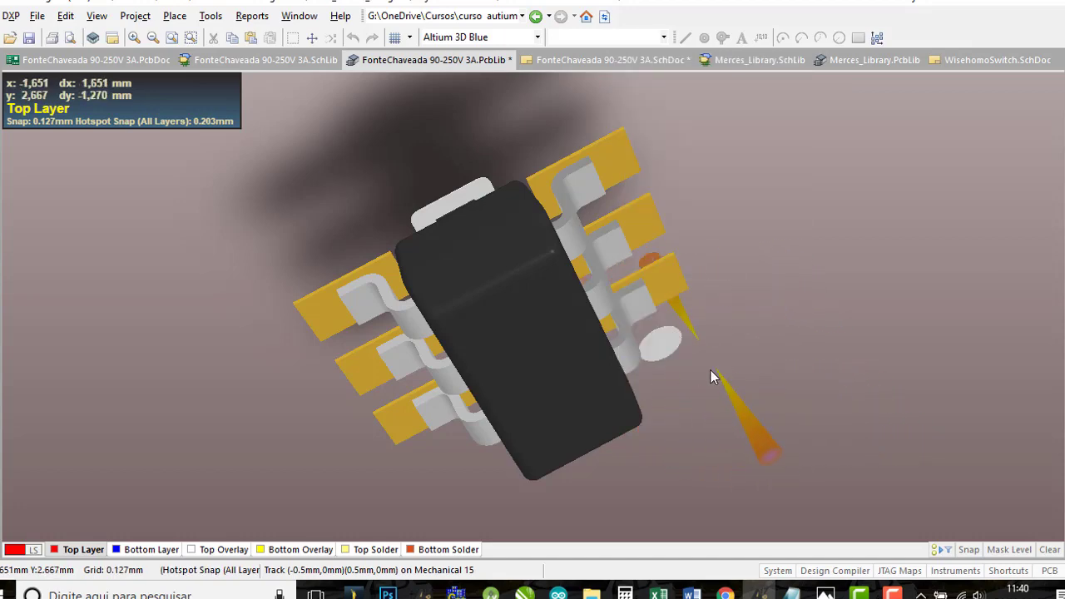
{"action": "key", "text": "2"}
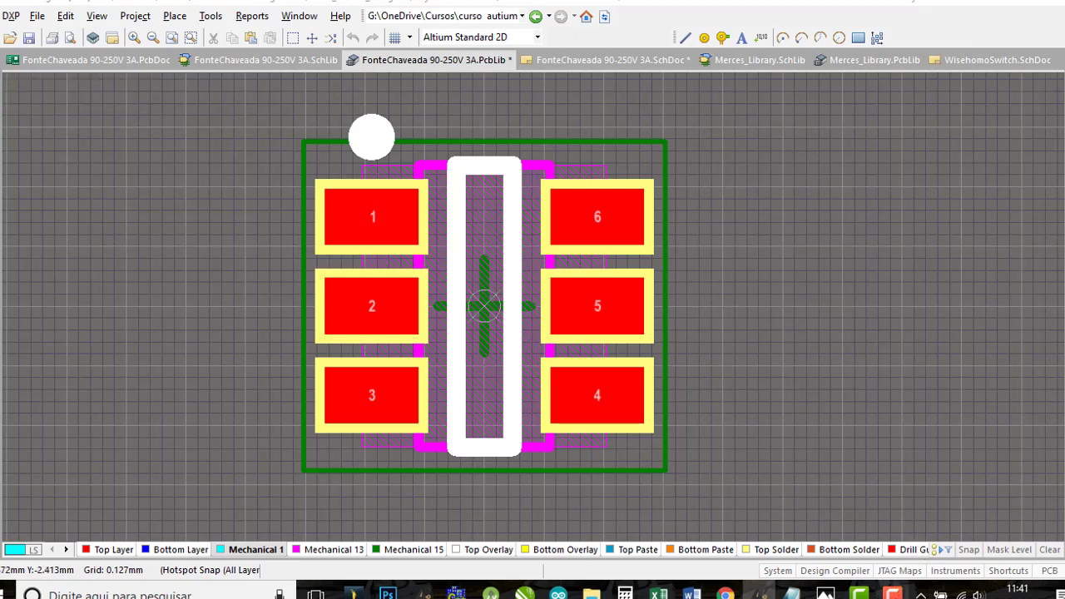
{"action": "left_click", "coordinate": [892, 590]}
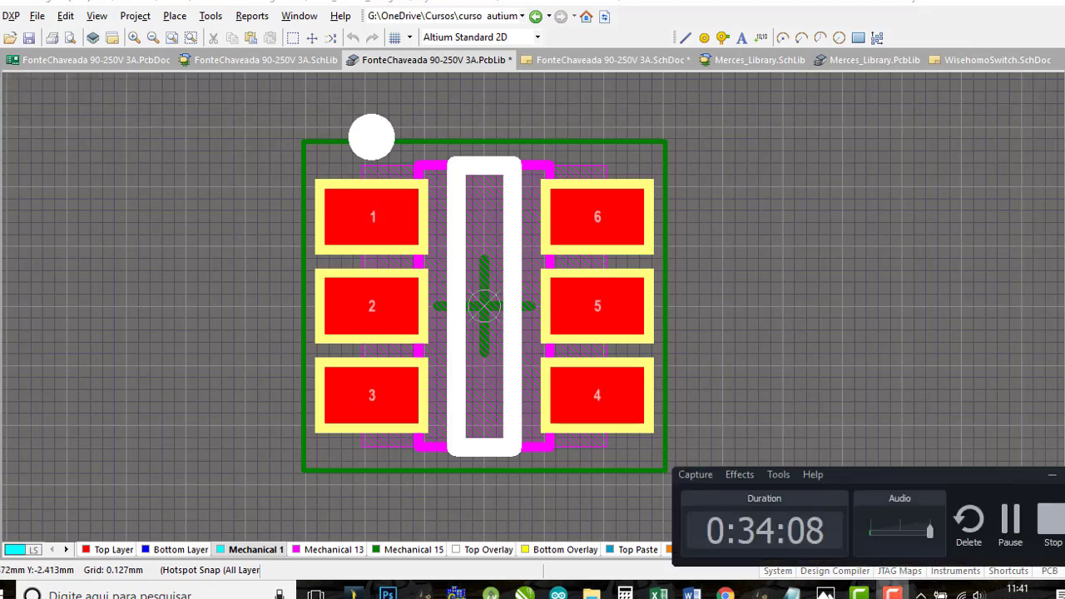
{"action": "left_click", "coordinate": [1052, 524]}
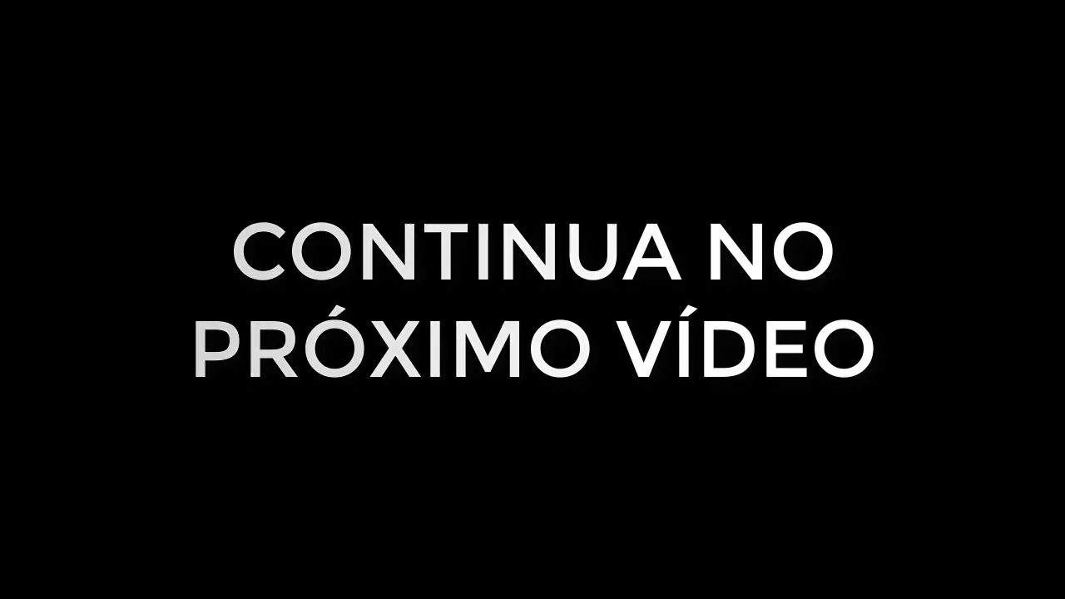